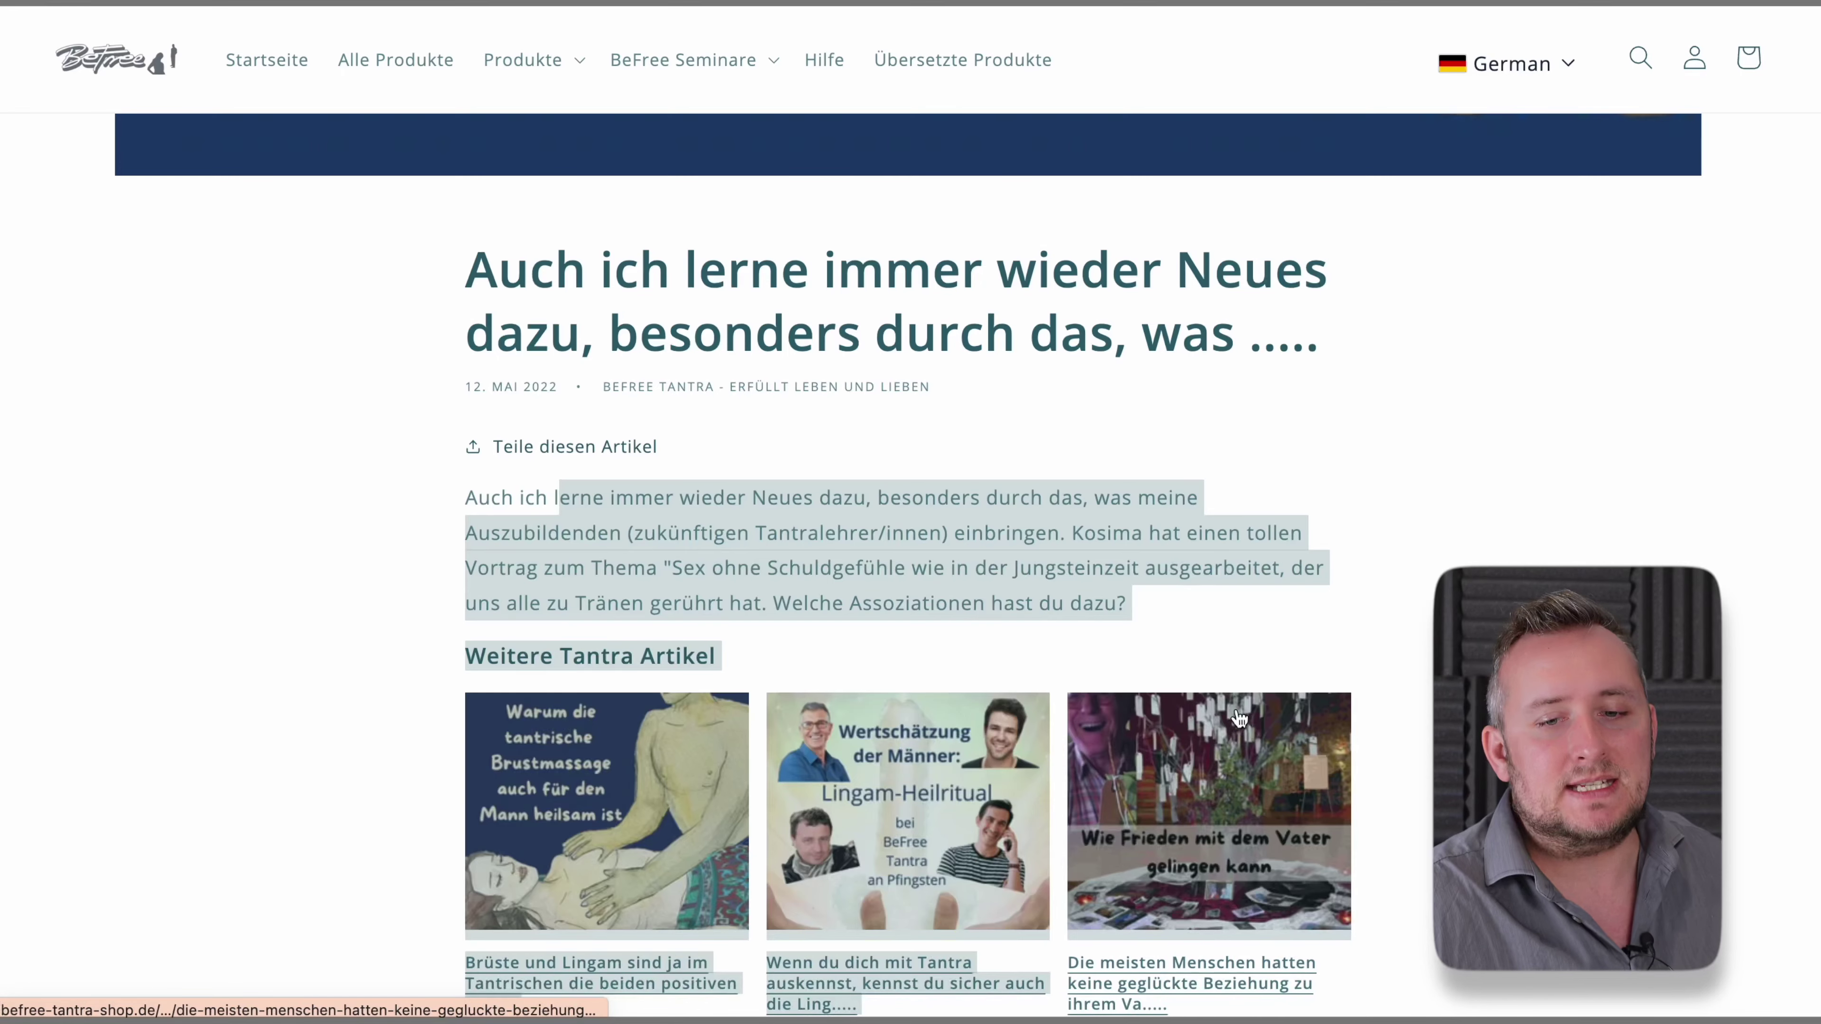
{"action": "left_click", "coordinate": [1224, 623]}
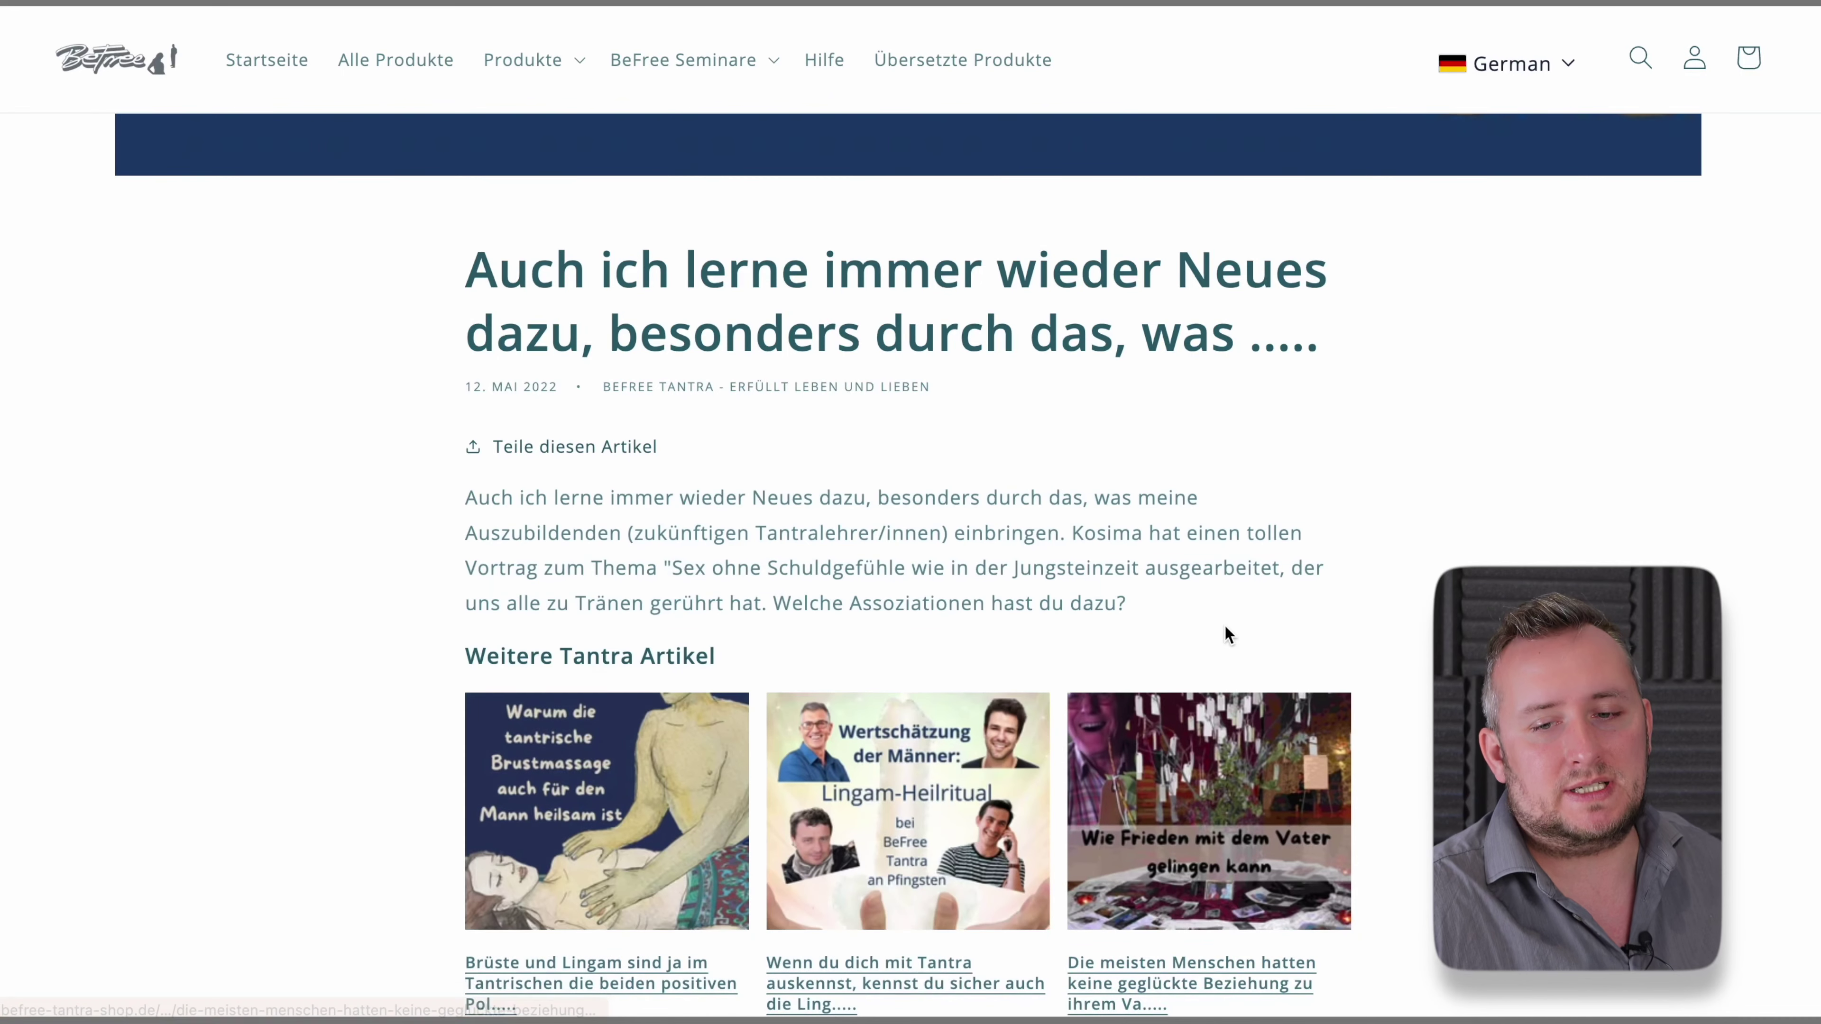
{"action": "scroll", "coordinate": [1224, 623], "scroll_direction": "up", "scroll_amount": 15}
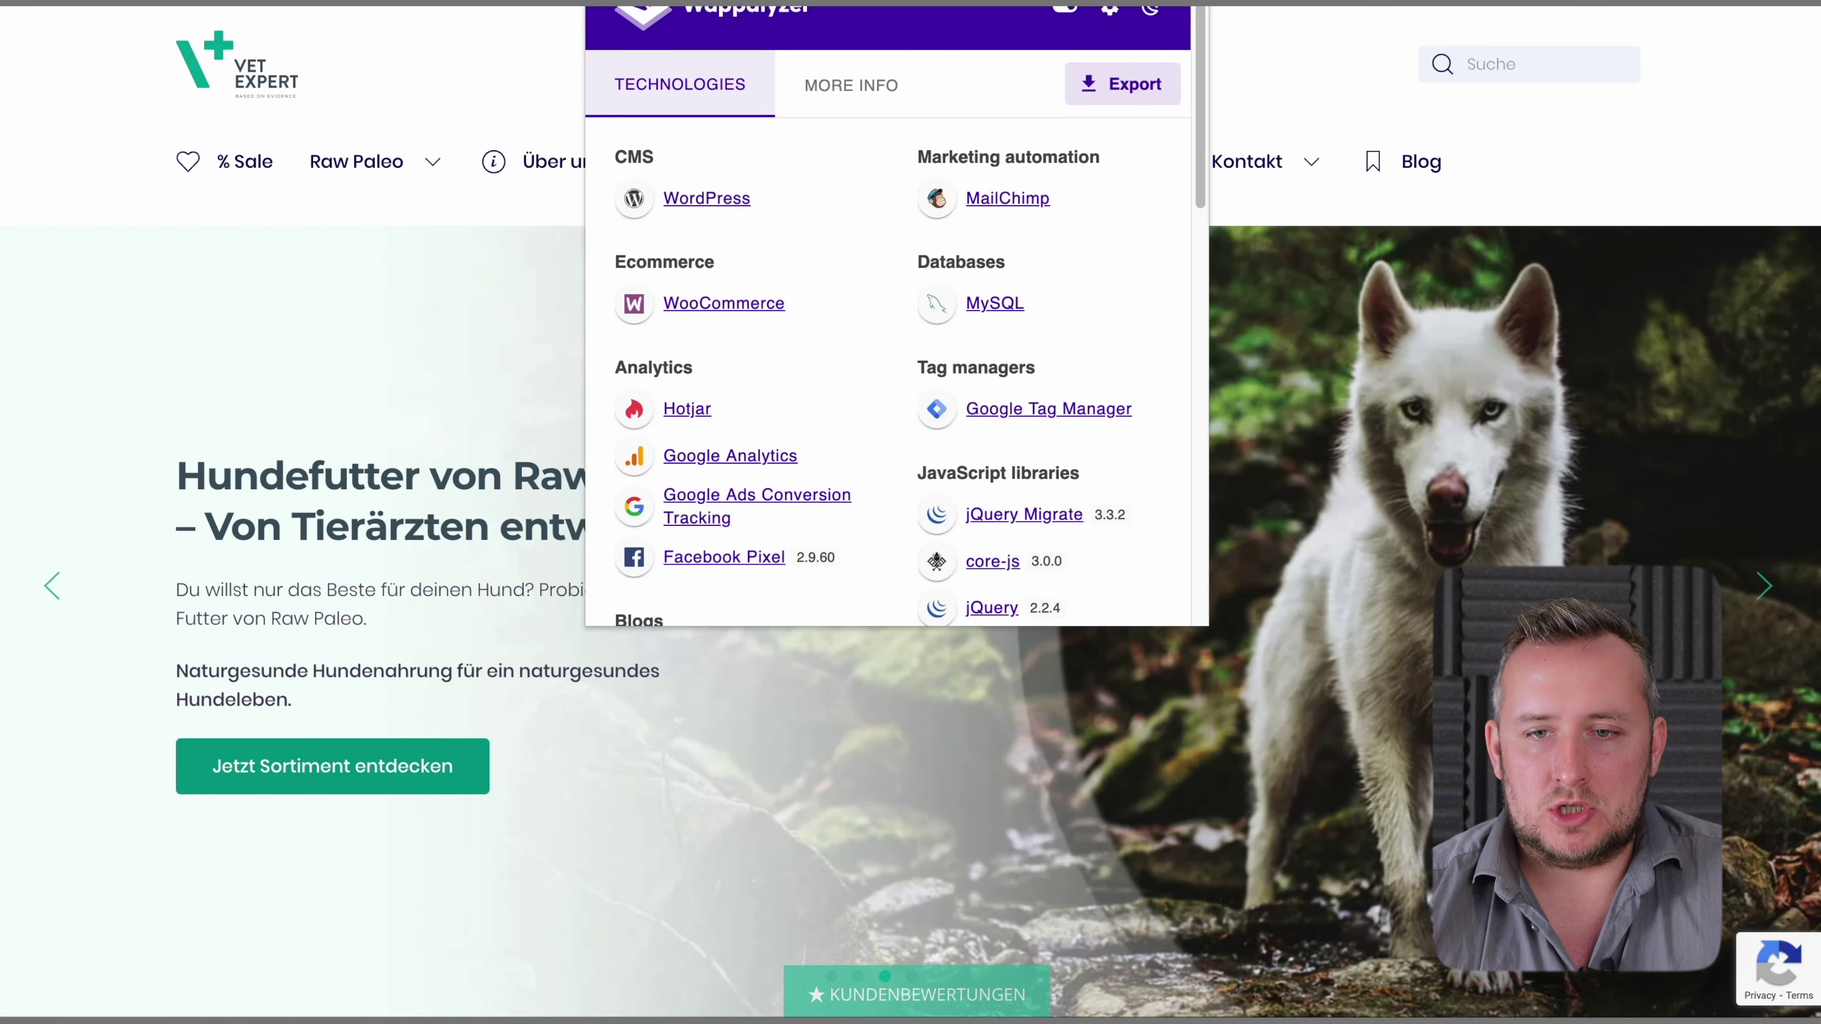
Step: Close the Wappalyzer report and examine the VETEXPERT homepage's navigation, Über uns entries, hero slider and company trust statements
{"action": "key", "text": "Escape"}
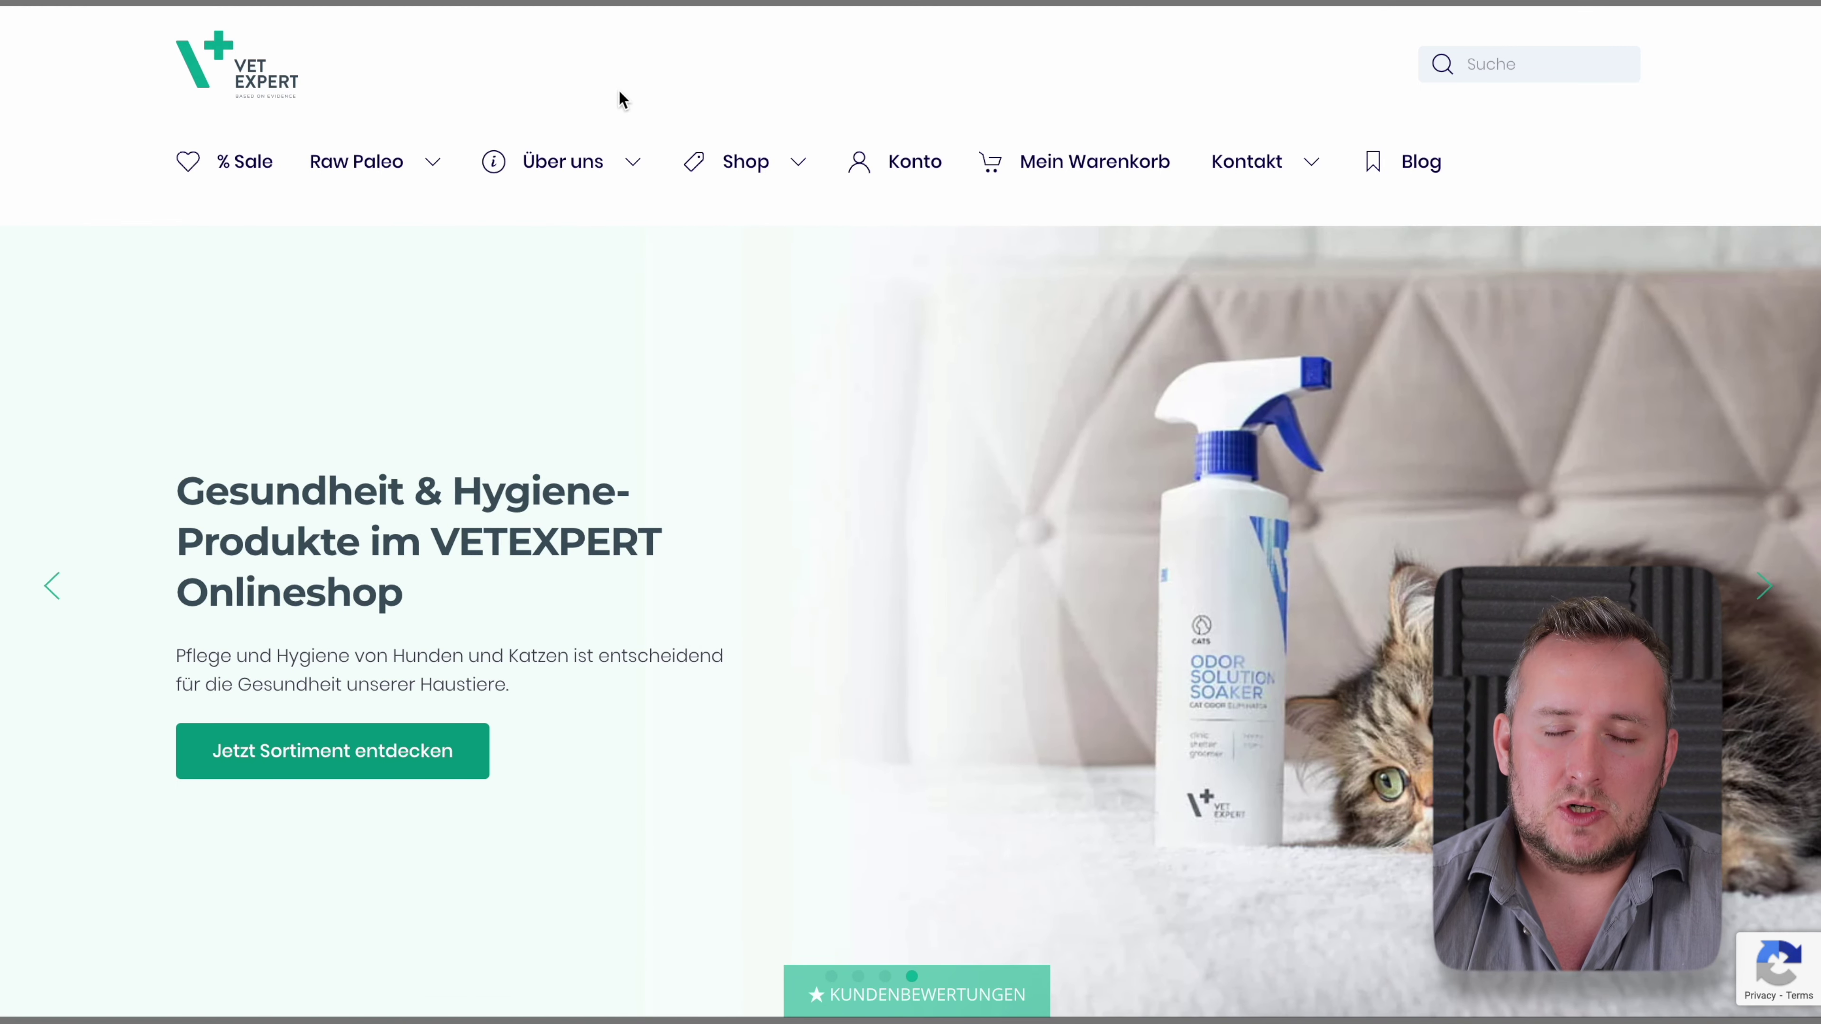
{"action": "mouse_move", "coordinate": [563, 162]}
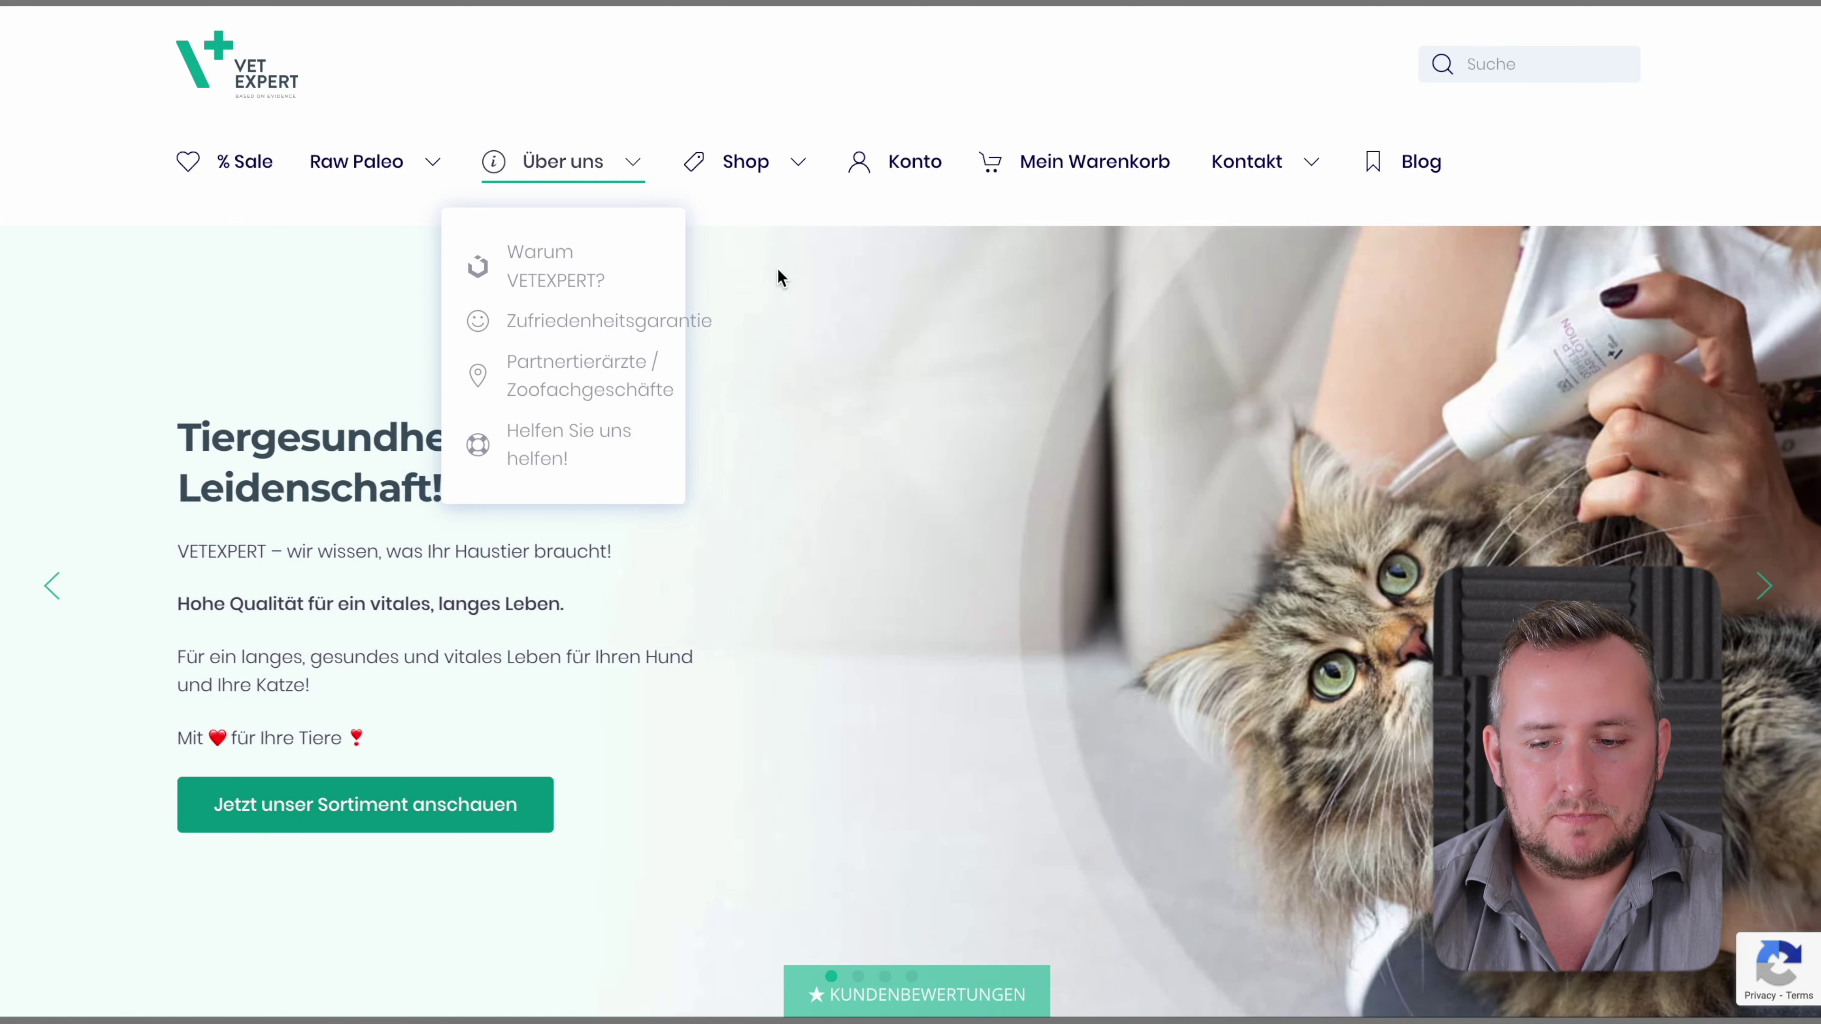
{"action": "left_click", "coordinate": [749, 657]}
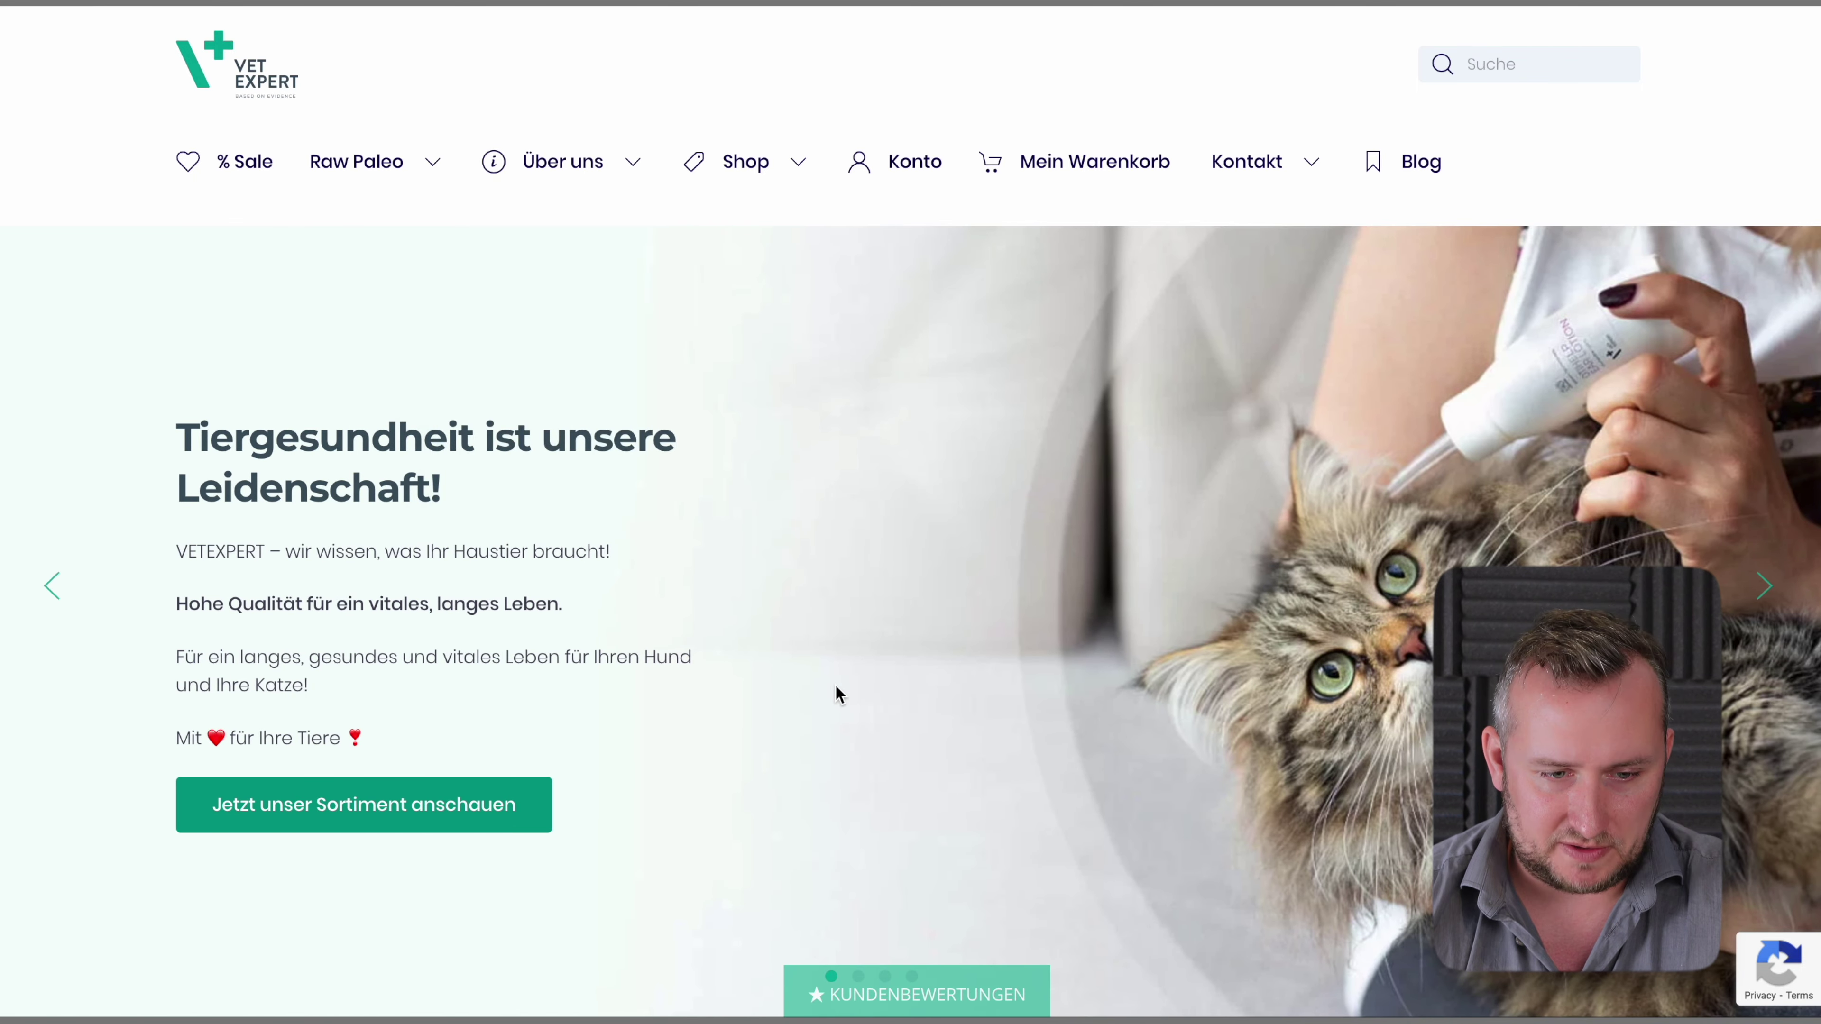
{"action": "scroll", "coordinate": [835, 687], "scroll_direction": "down", "scroll_amount": 10}
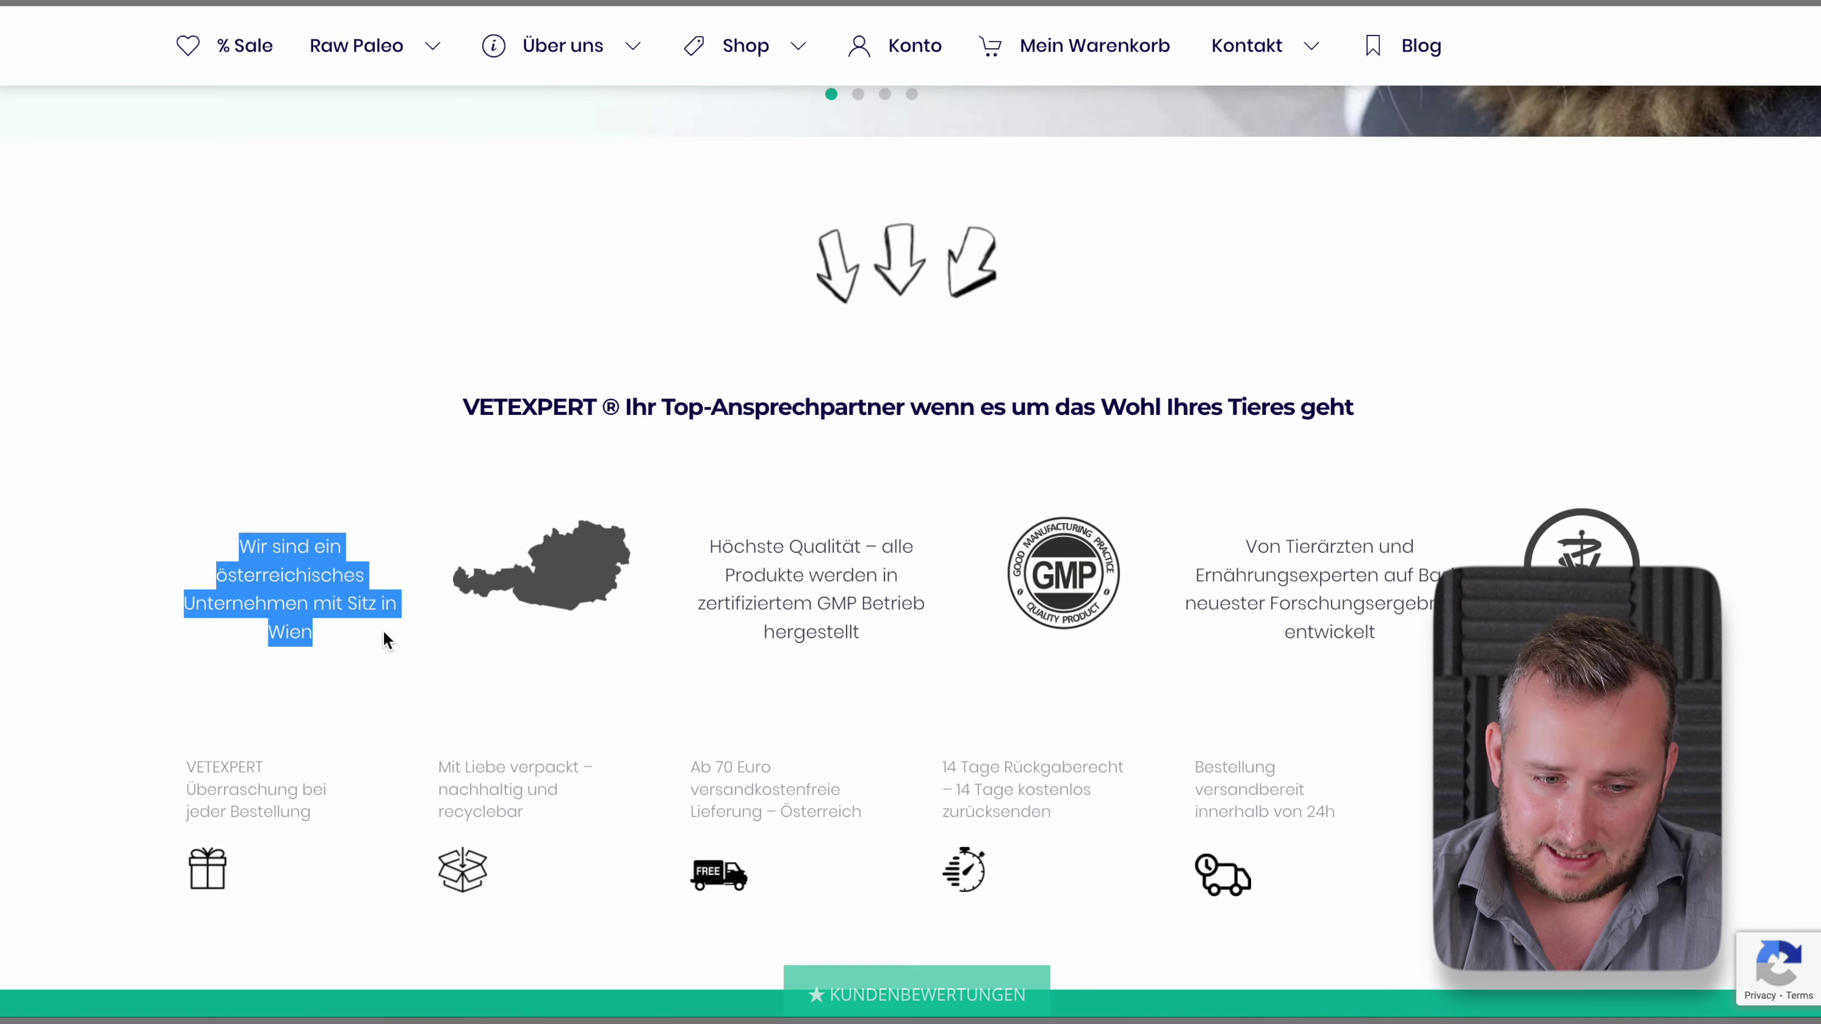
{"action": "left_click", "coordinate": [383, 639]}
{"action": "scroll", "coordinate": [354, 631], "scroll_direction": "up", "scroll_amount": 10}
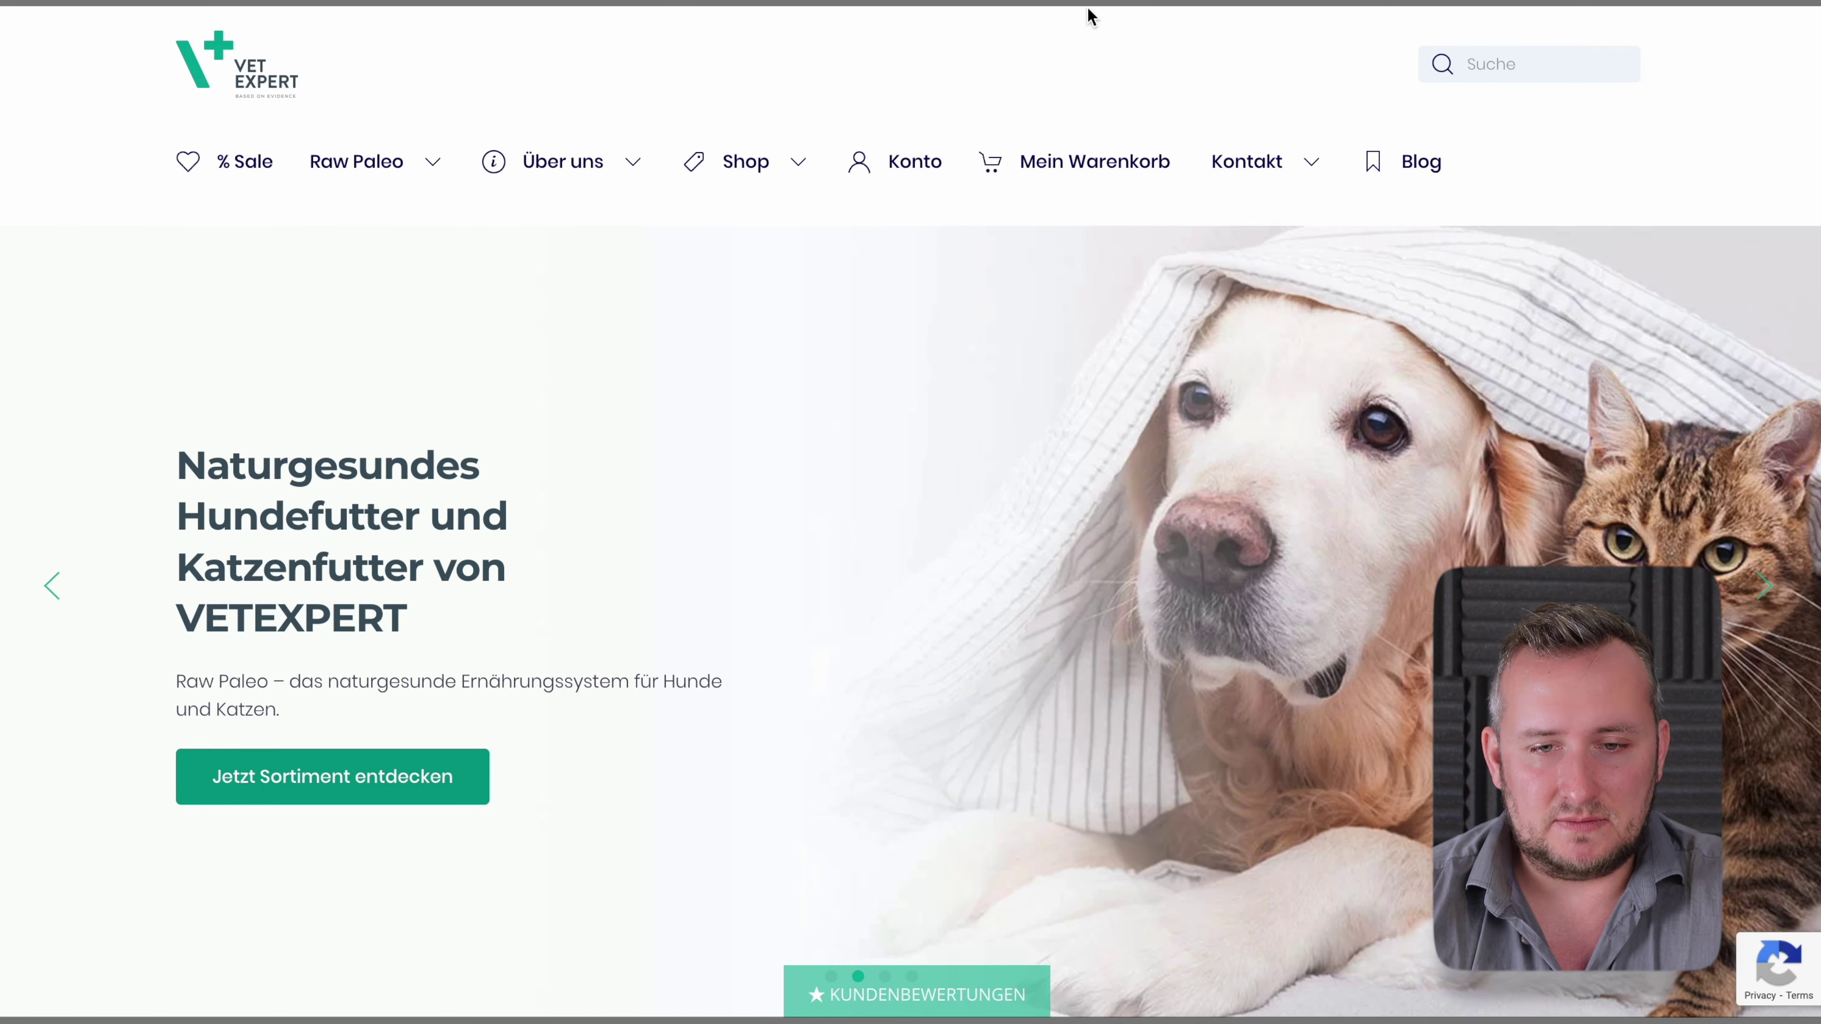
{"action": "scroll", "coordinate": [879, 523], "scroll_direction": "down", "scroll_amount": 10}
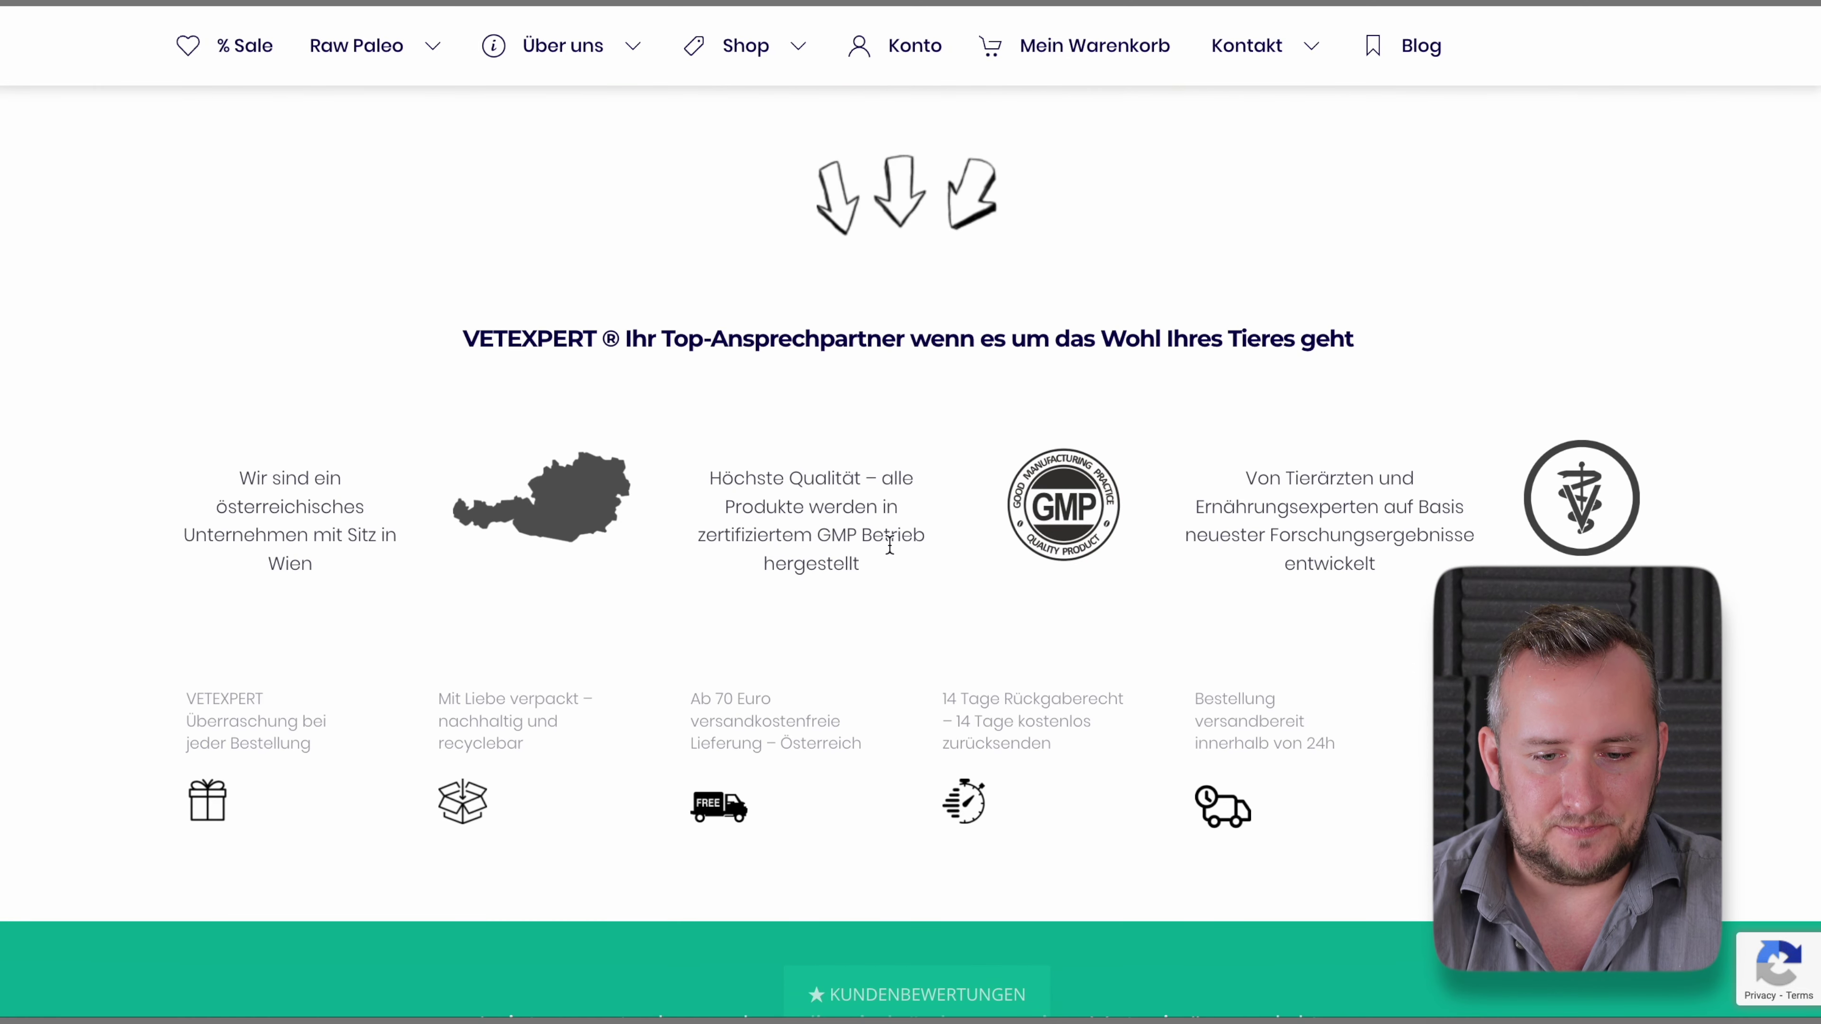
{"action": "mouse_move", "coordinate": [746, 45]}
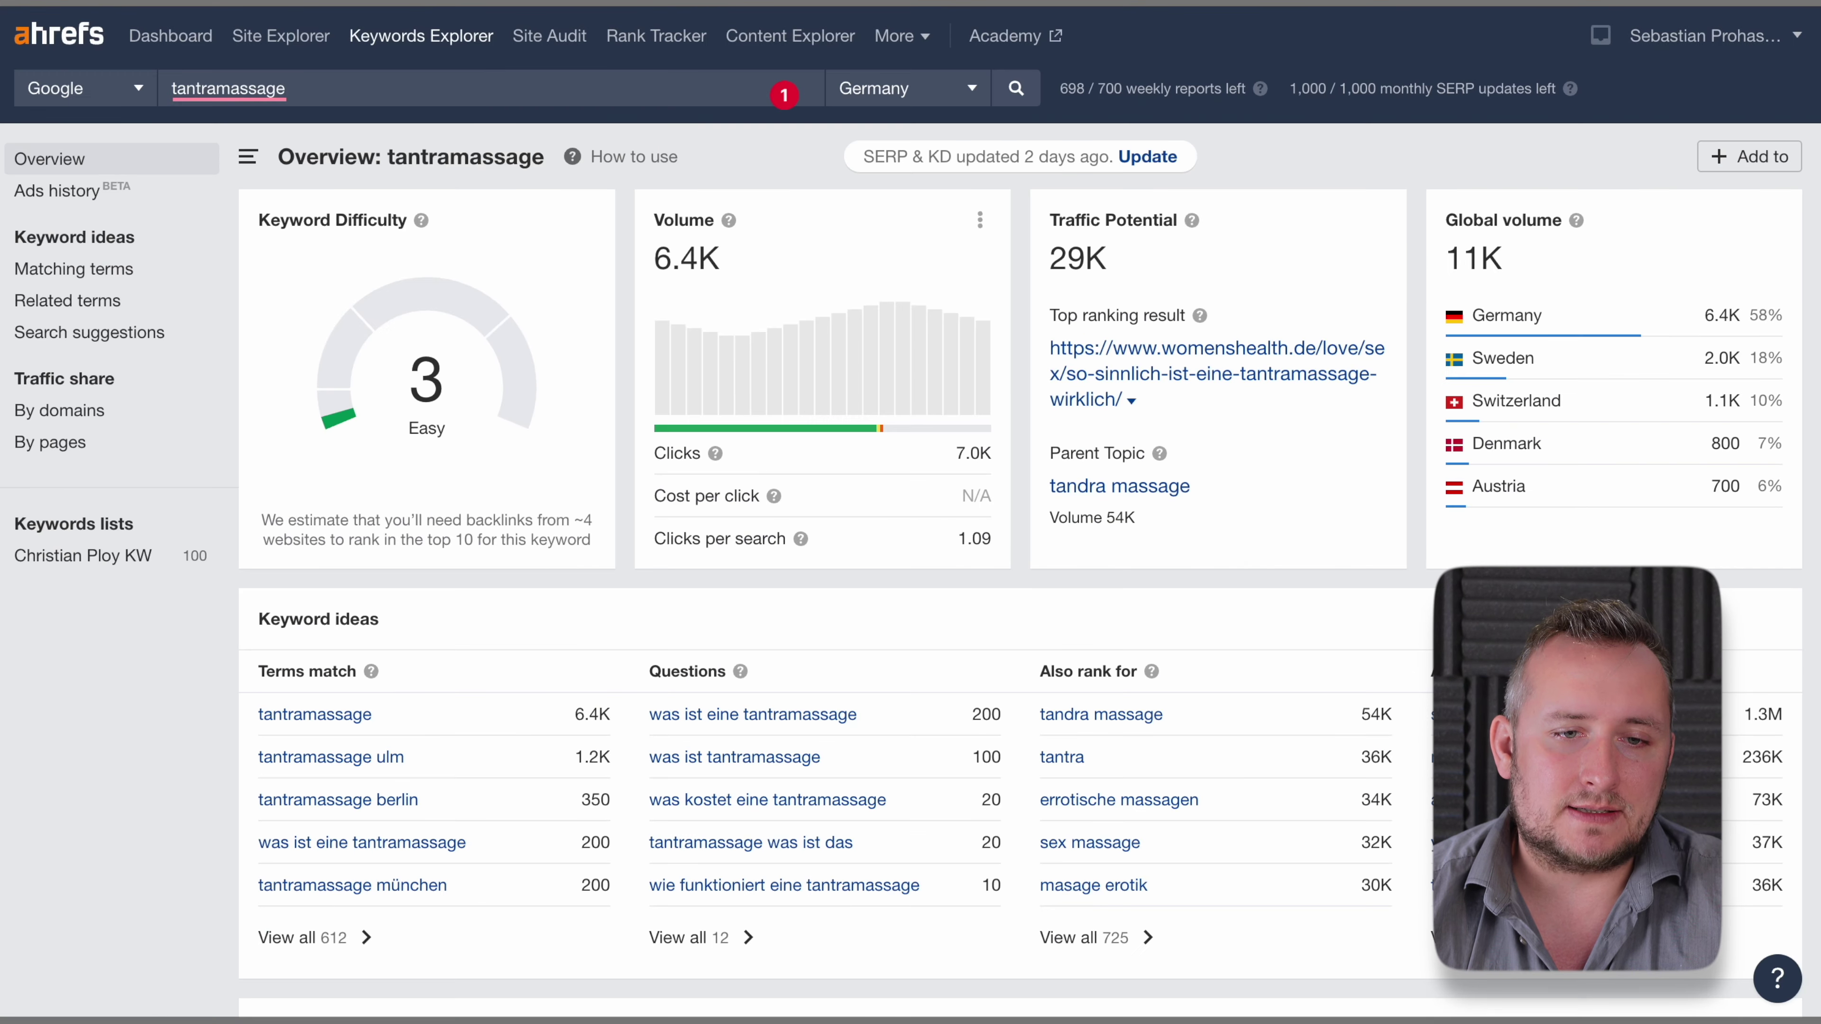
{"action": "double_click", "coordinate": [202, 87]}
{"action": "left_click", "coordinate": [190, 51]}
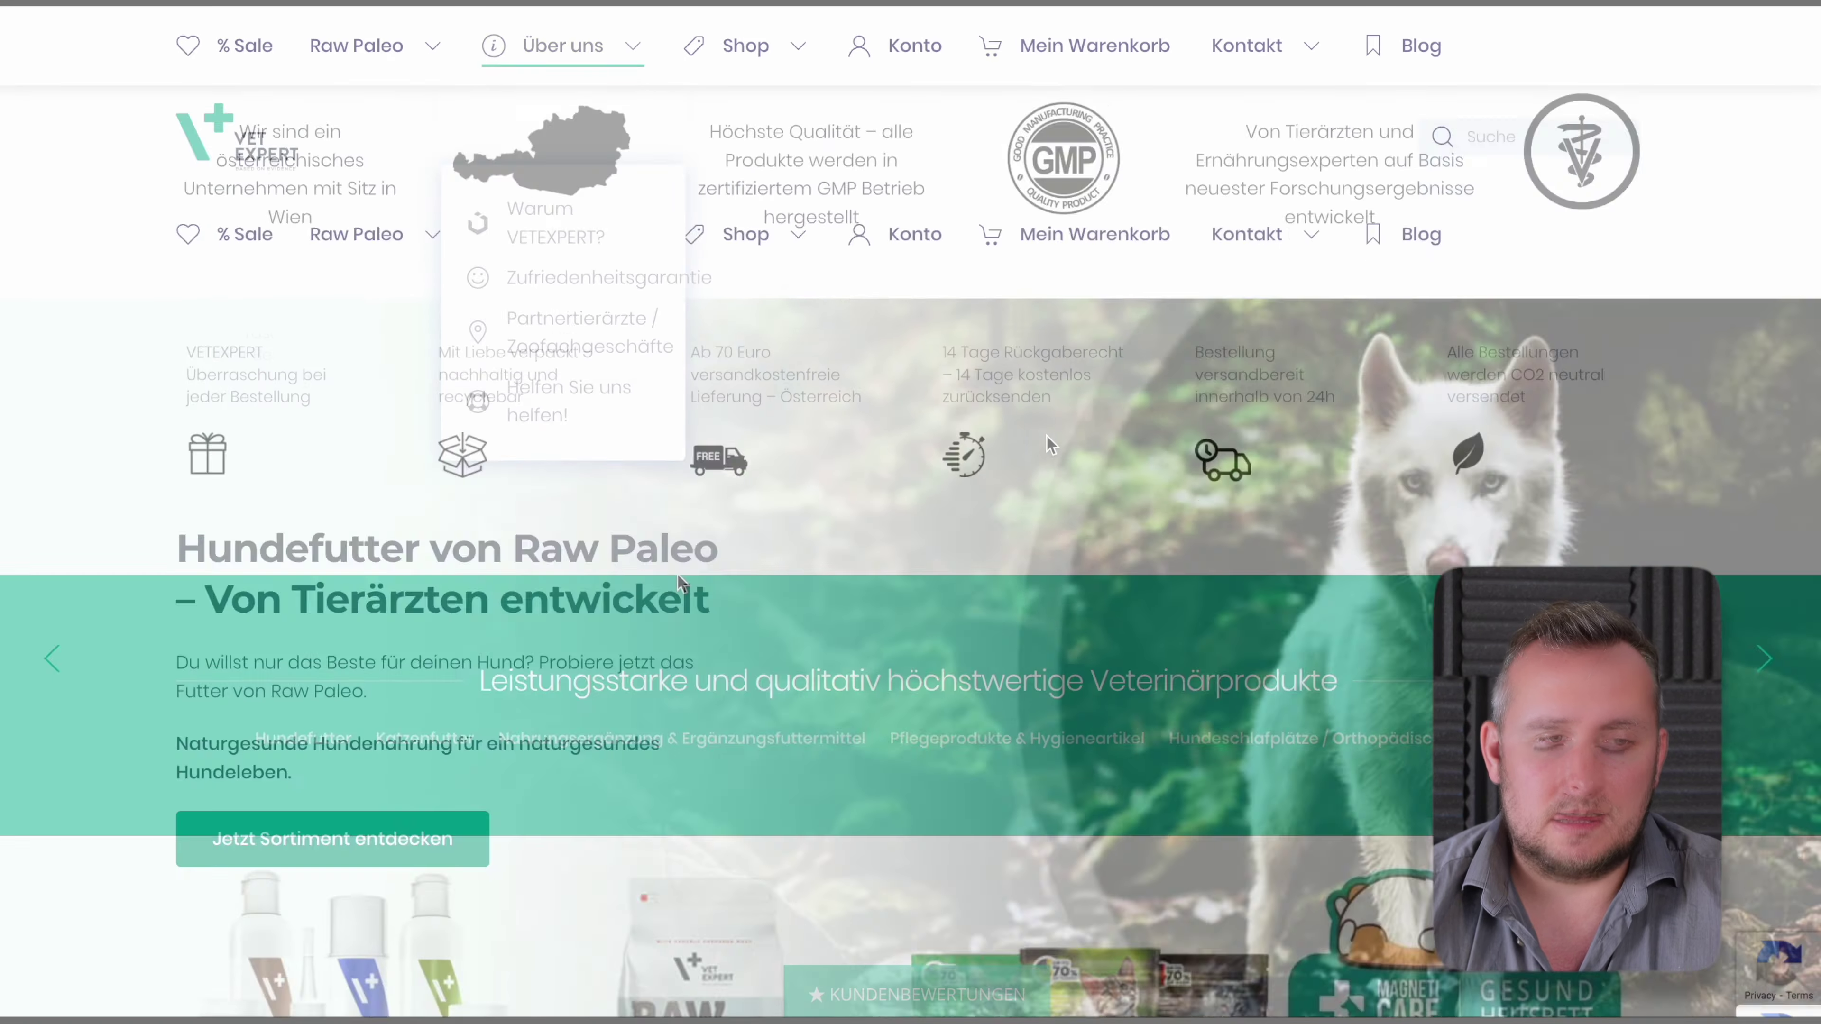
Step: Read the VETEXPERT homepage's claims about GMP-certified quality and development by vets and nutrition experts
{"action": "scroll", "coordinate": [371, 471], "scroll_direction": "up", "scroll_amount": 1}
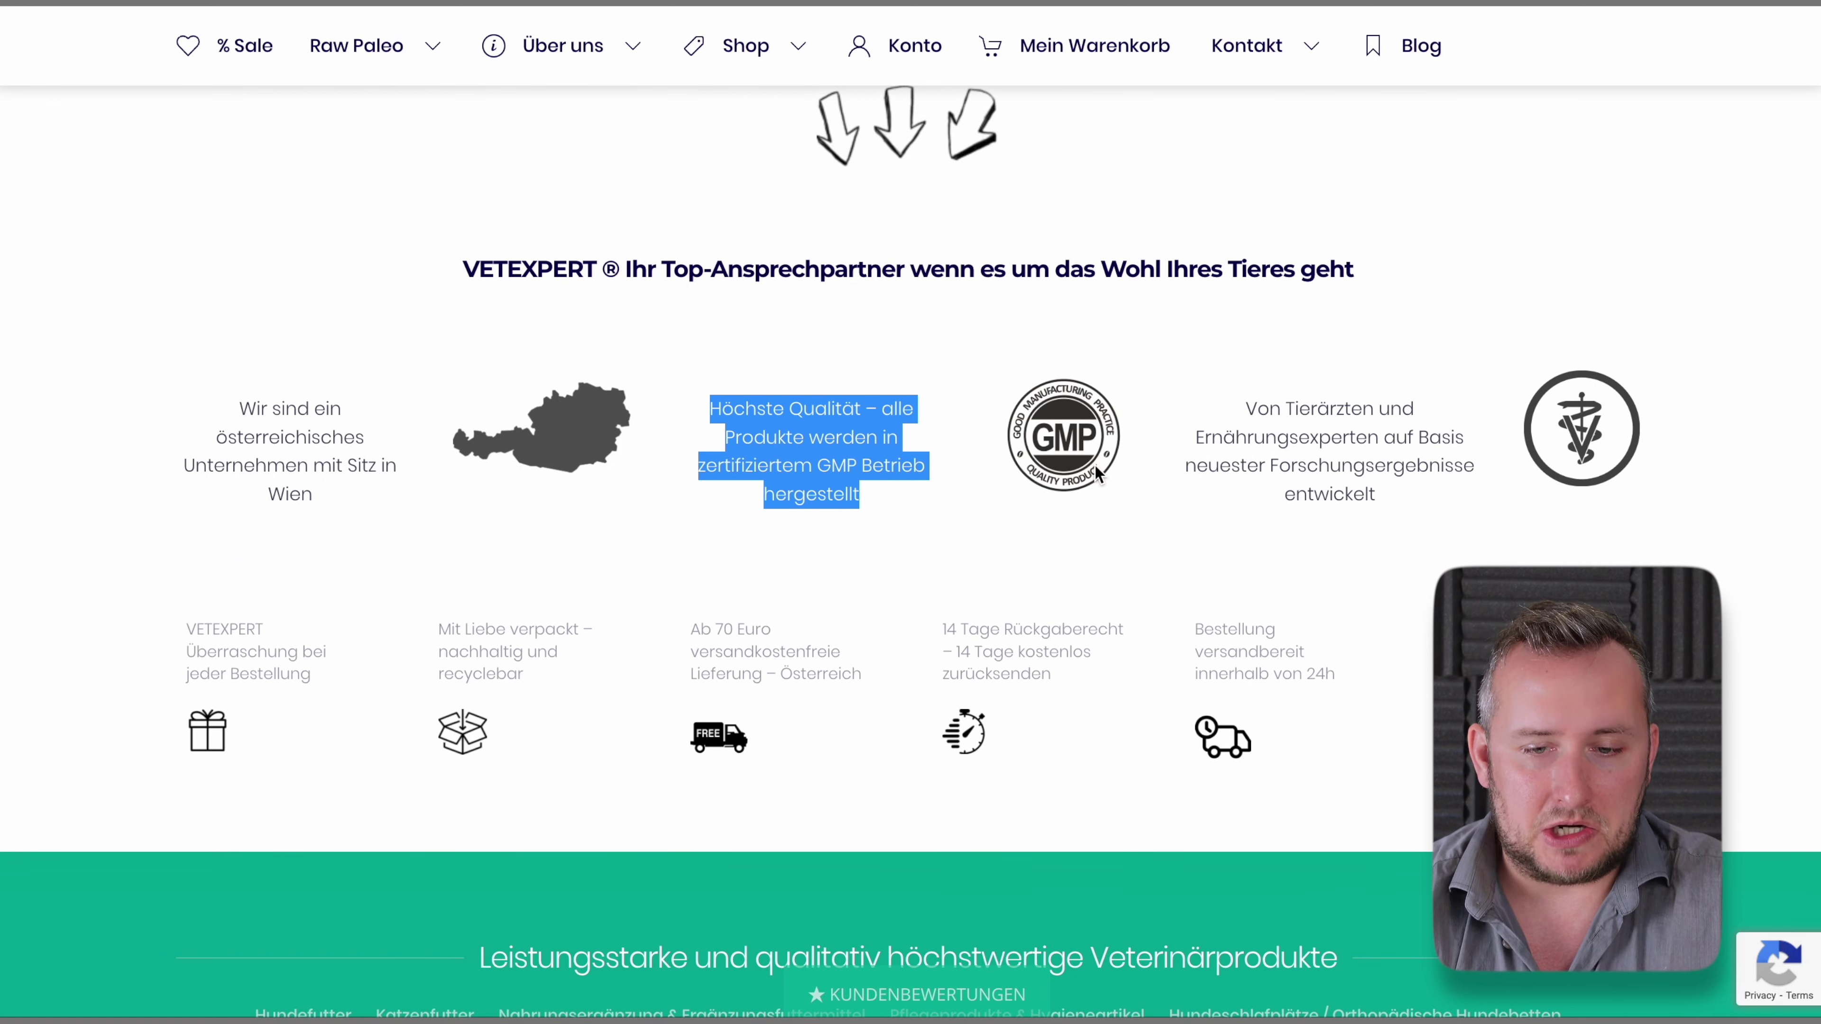
{"action": "left_click", "coordinate": [895, 477]}
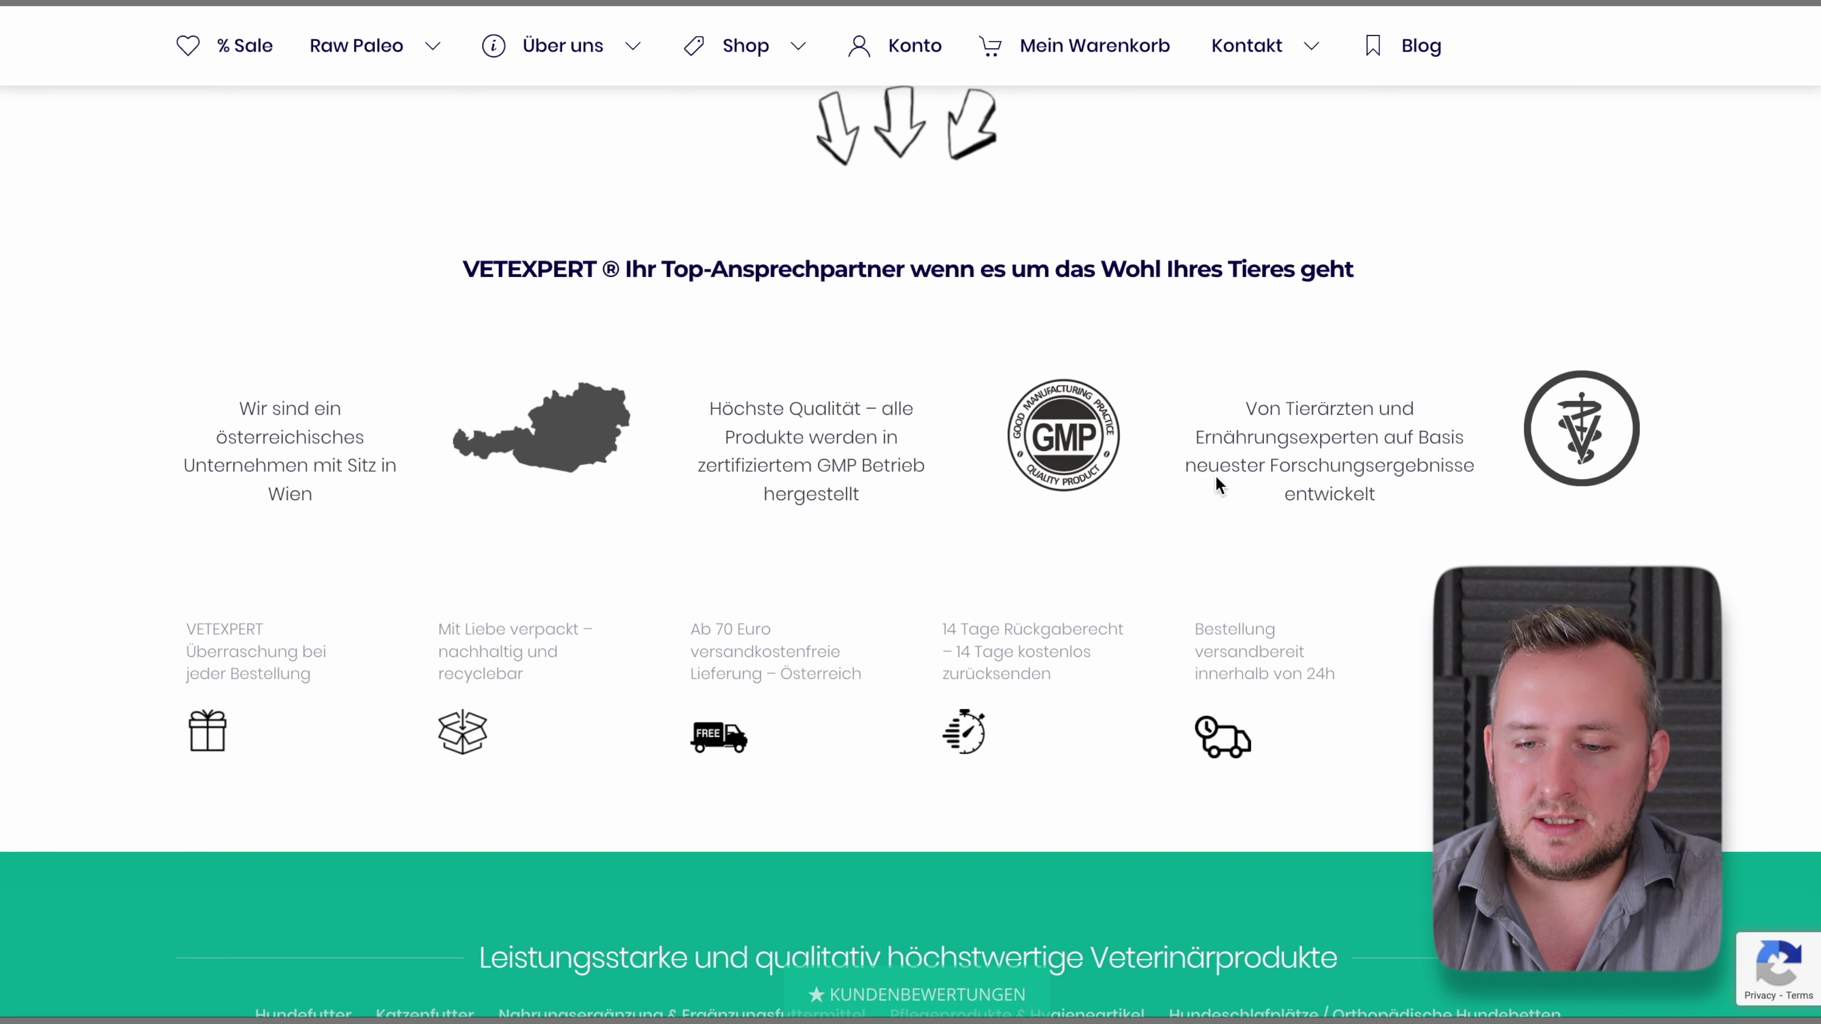
{"action": "left_click_drag", "start_coordinate": [1252, 395], "coordinate": [1410, 493]}
{"action": "left_click", "coordinate": [1411, 493]}
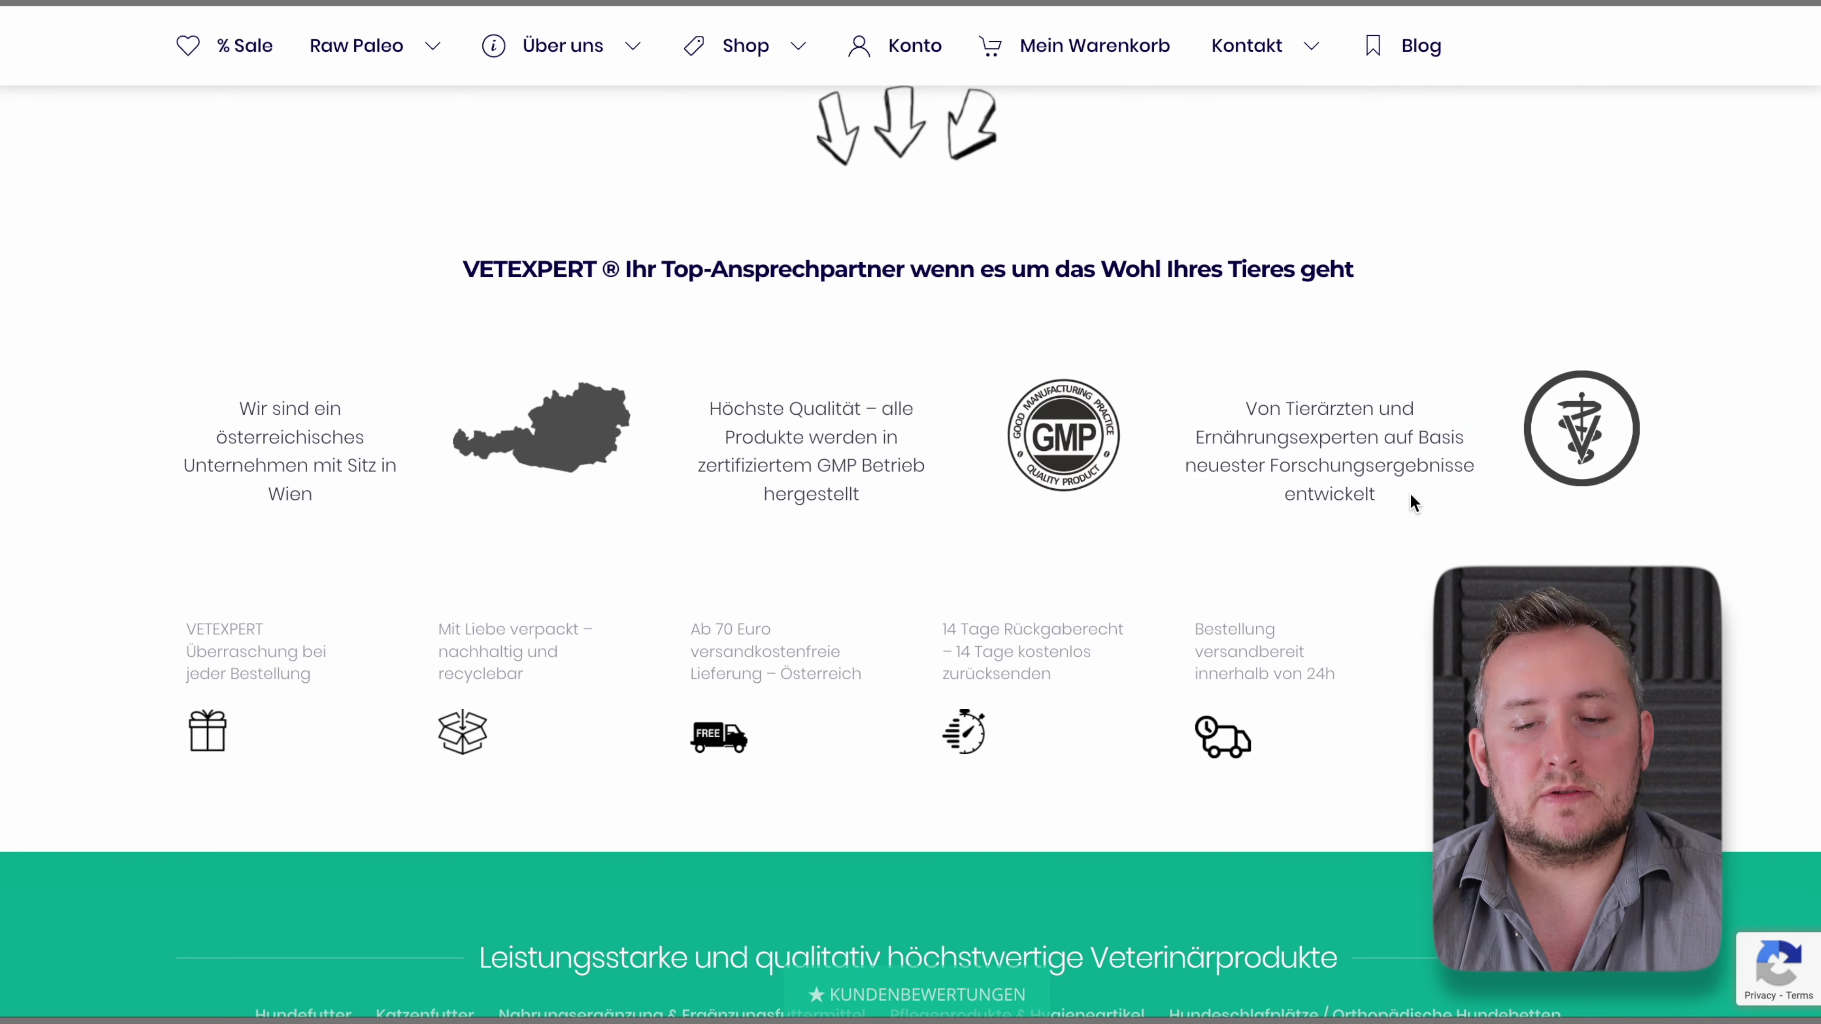
Step: Examine the rest of the homepage, including the animal anatomy graphics, Google reviews, newsletter form and footer trust elements
{"action": "scroll", "coordinate": [1320, 566], "scroll_direction": "down", "scroll_amount": 15}
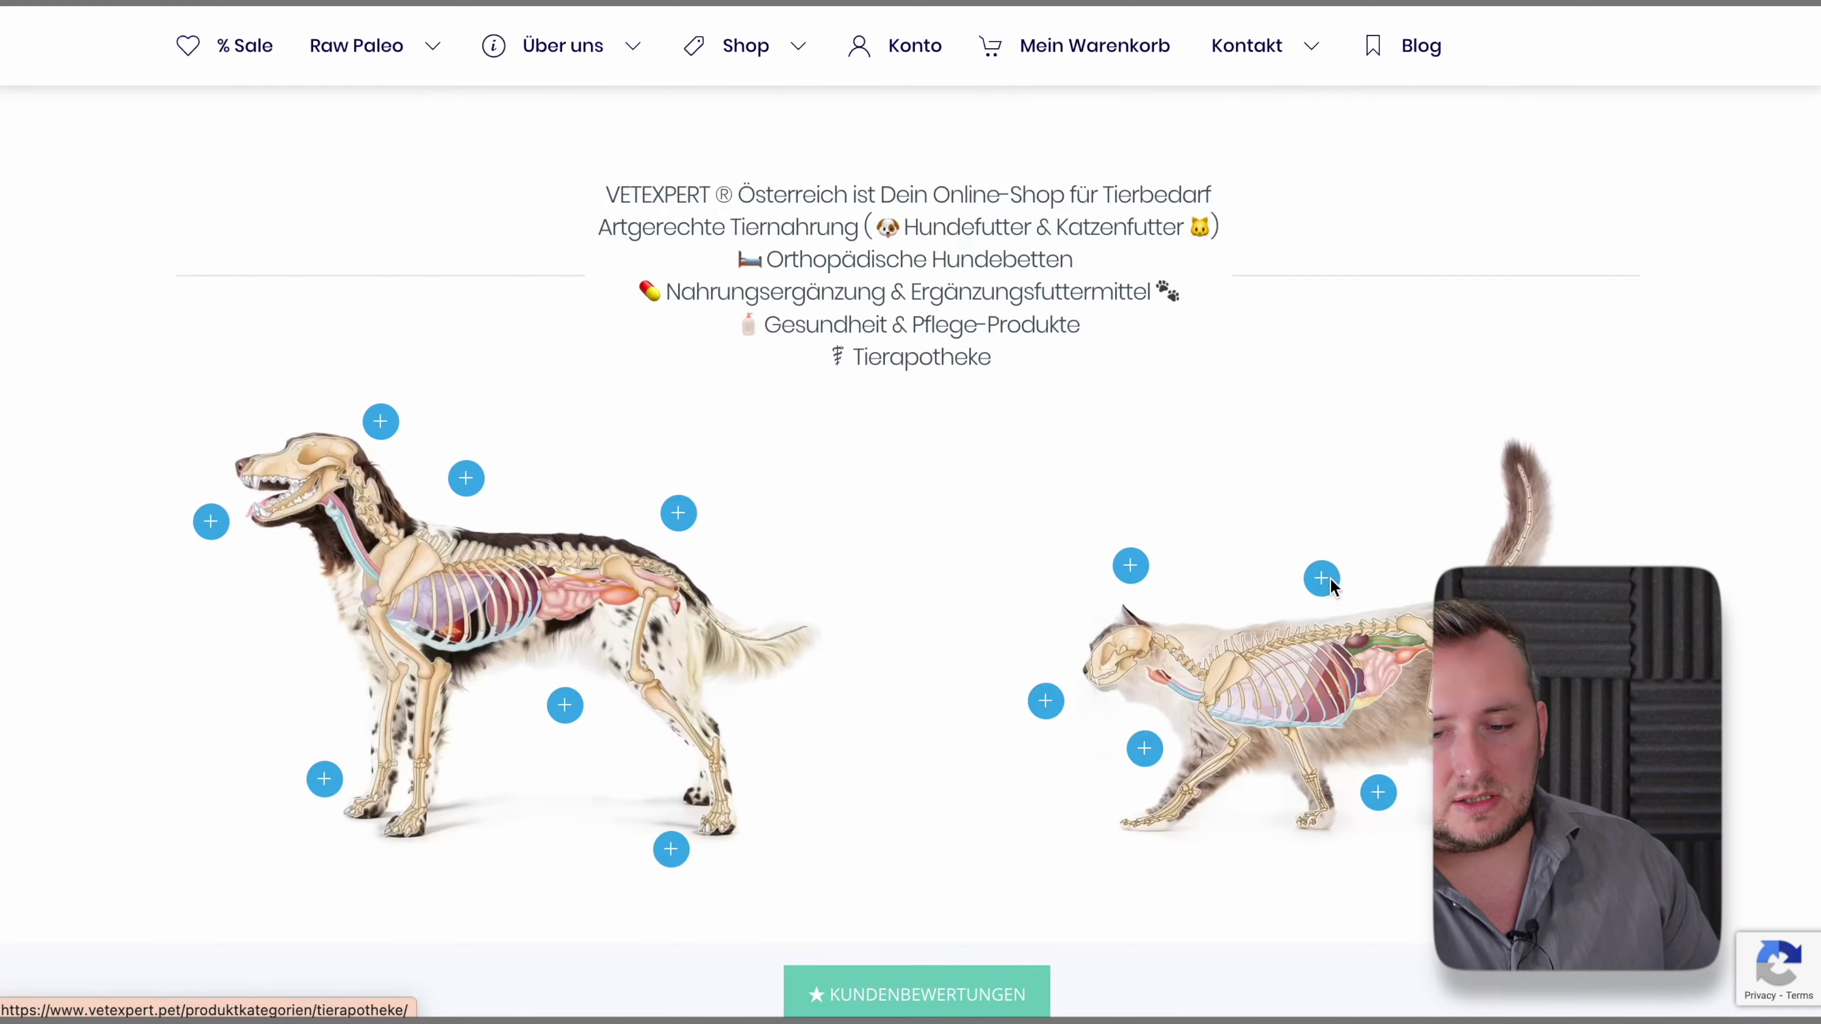
{"action": "scroll", "coordinate": [1330, 579], "scroll_direction": "down", "scroll_amount": 20}
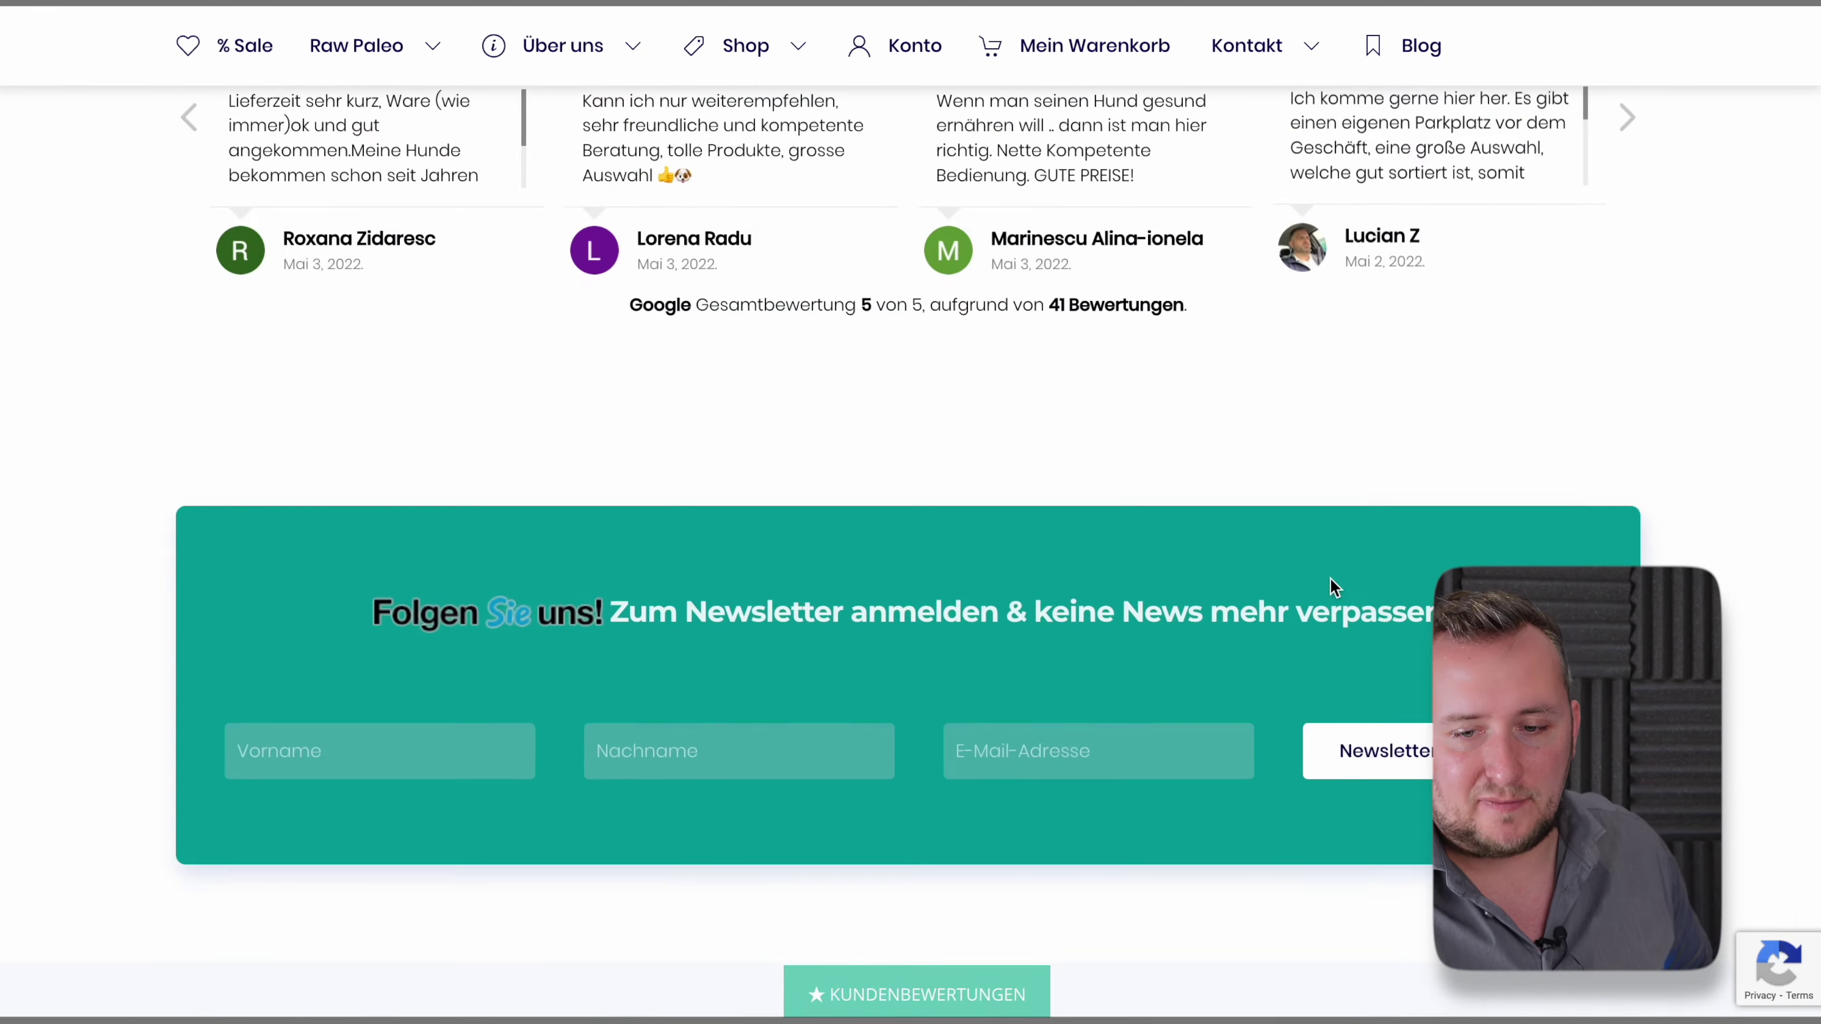
{"action": "scroll", "coordinate": [1330, 586], "scroll_direction": "up", "scroll_amount": 1}
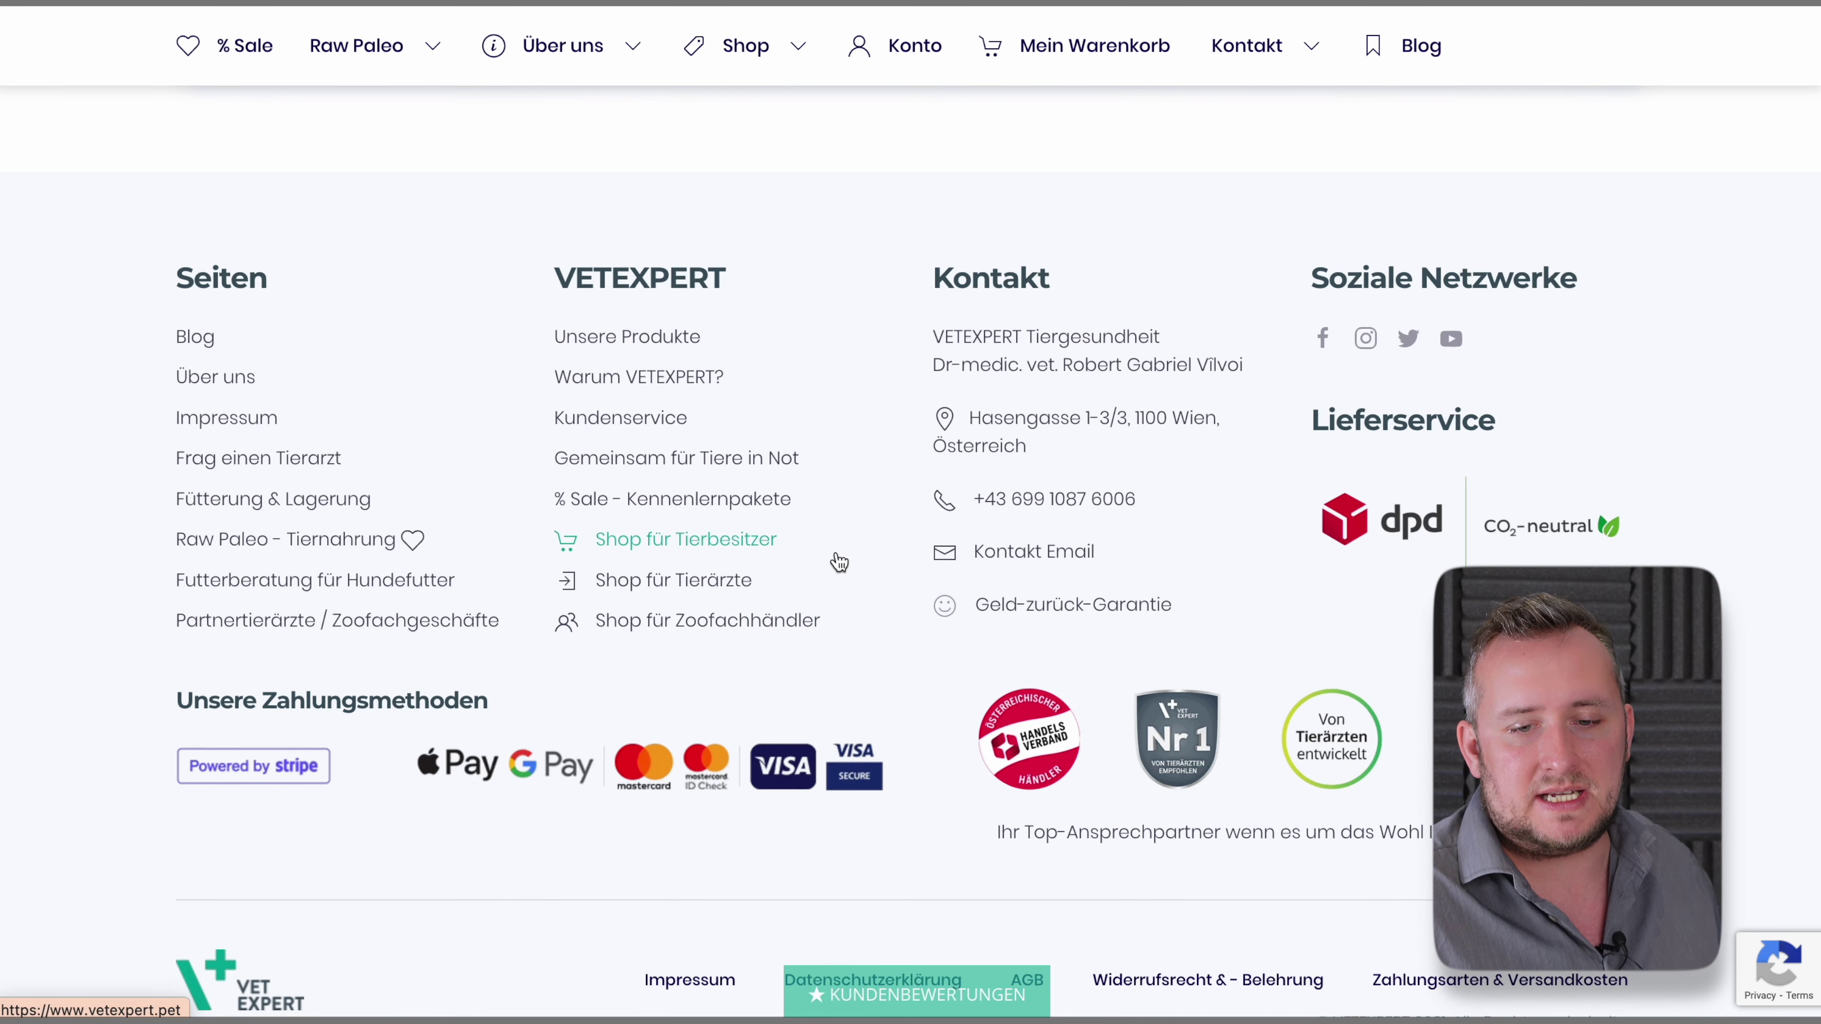
{"action": "scroll", "coordinate": [833, 561], "scroll_direction": "down", "scroll_amount": 1}
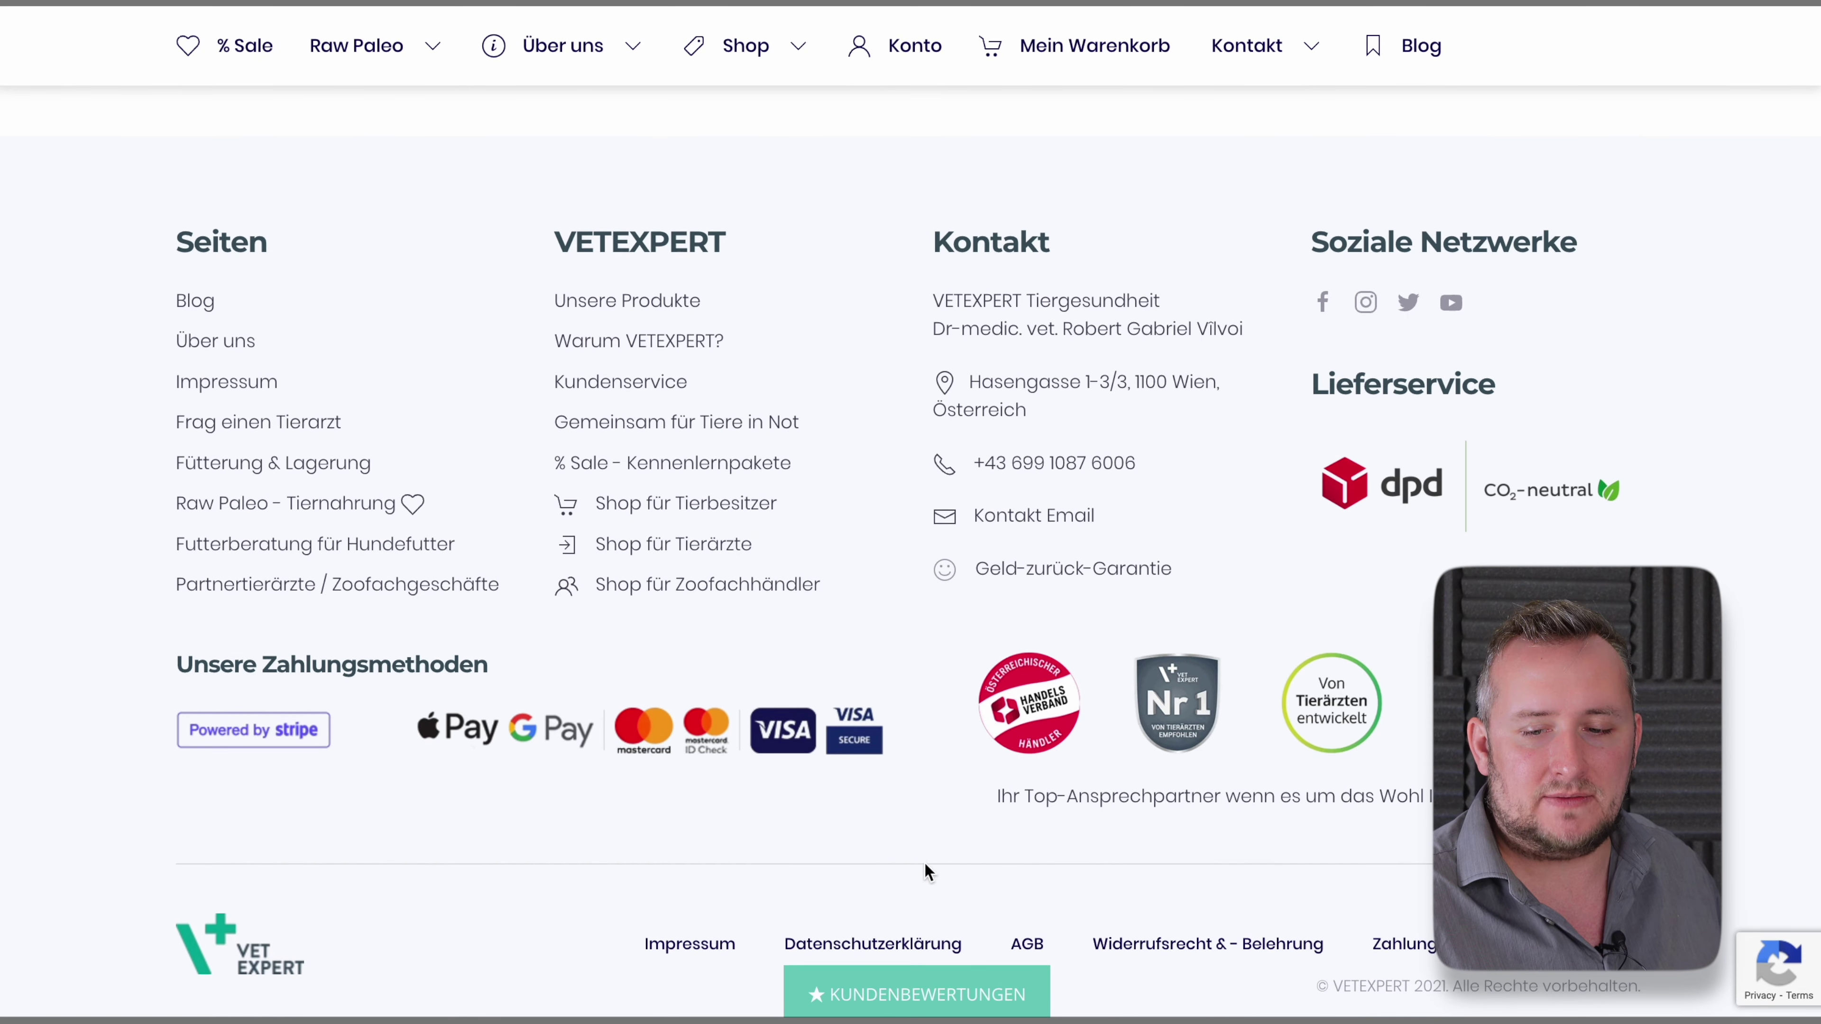
{"action": "scroll", "coordinate": [1191, 846], "scroll_direction": "up", "scroll_amount": 1}
{"action": "left_click", "coordinate": [954, 994]}
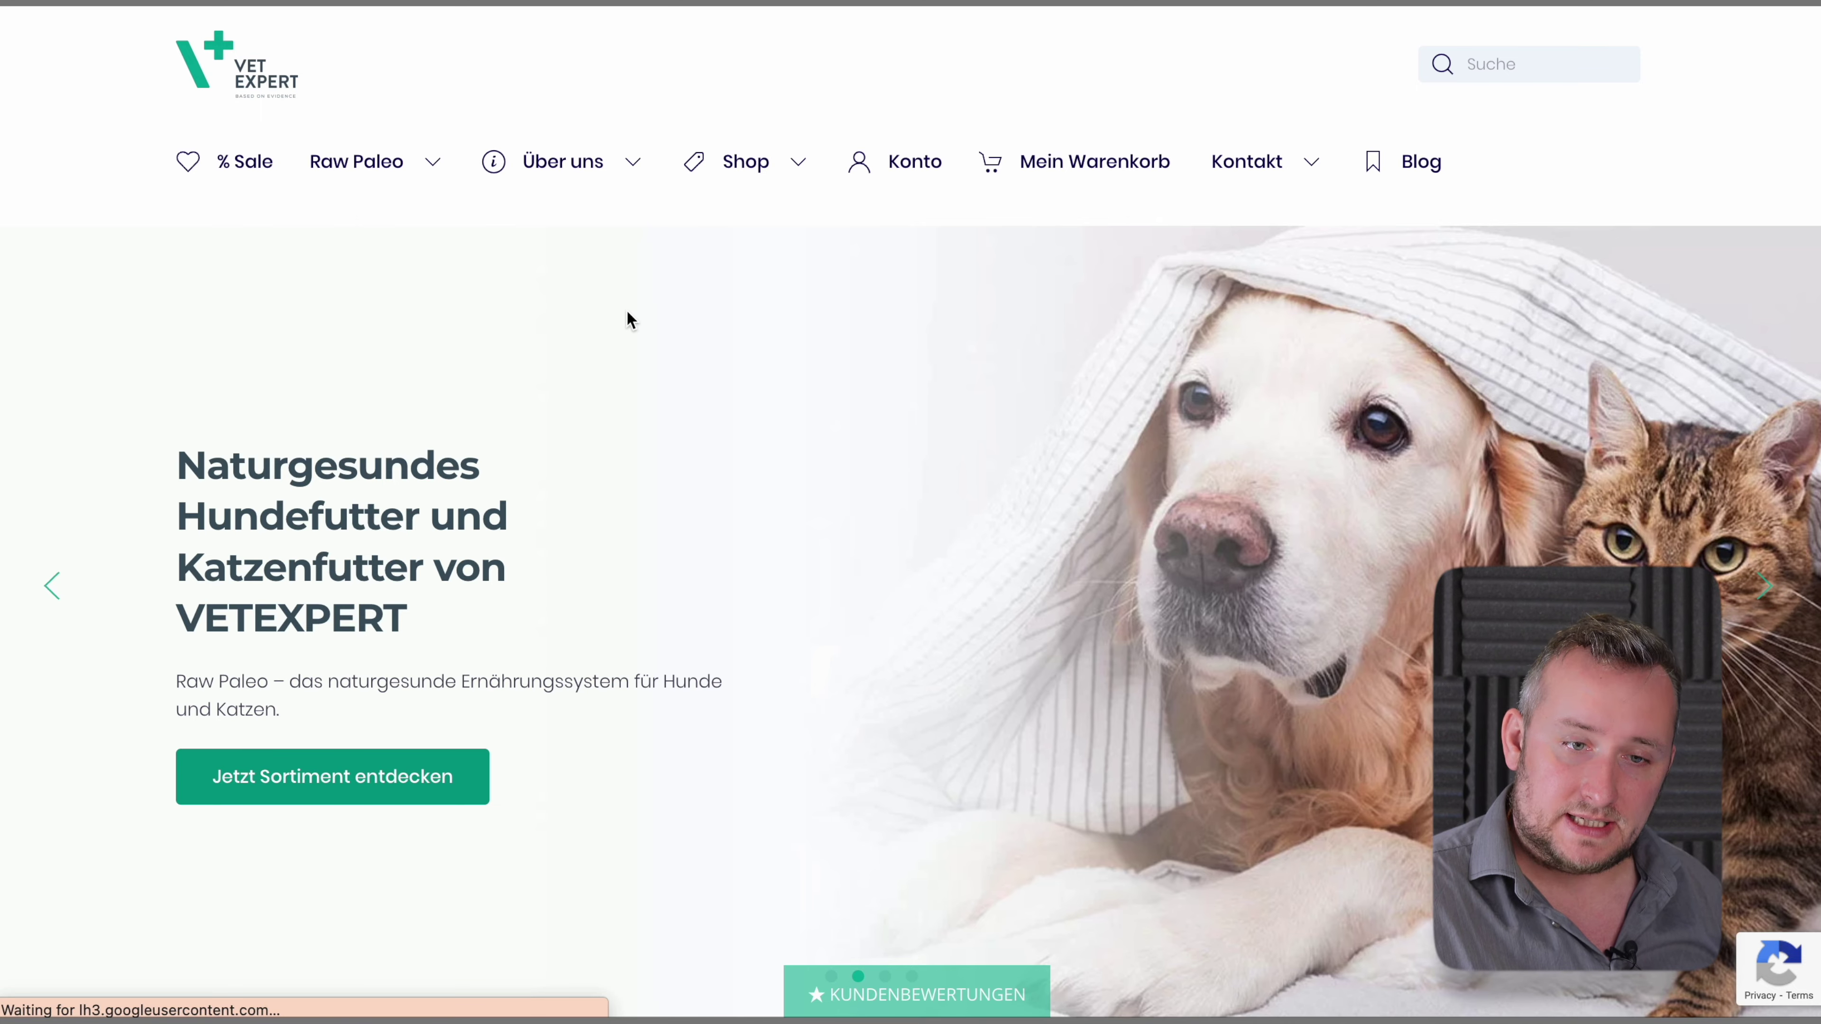
Step: Examine the Über uns page's product philosophy, company history, product portfolio, VetExpert Akademie and world map sections
{"action": "scroll", "coordinate": [626, 309], "scroll_direction": "down", "scroll_amount": 20}
{"action": "scroll", "coordinate": [1194, 553], "scroll_direction": "down", "scroll_amount": 10}
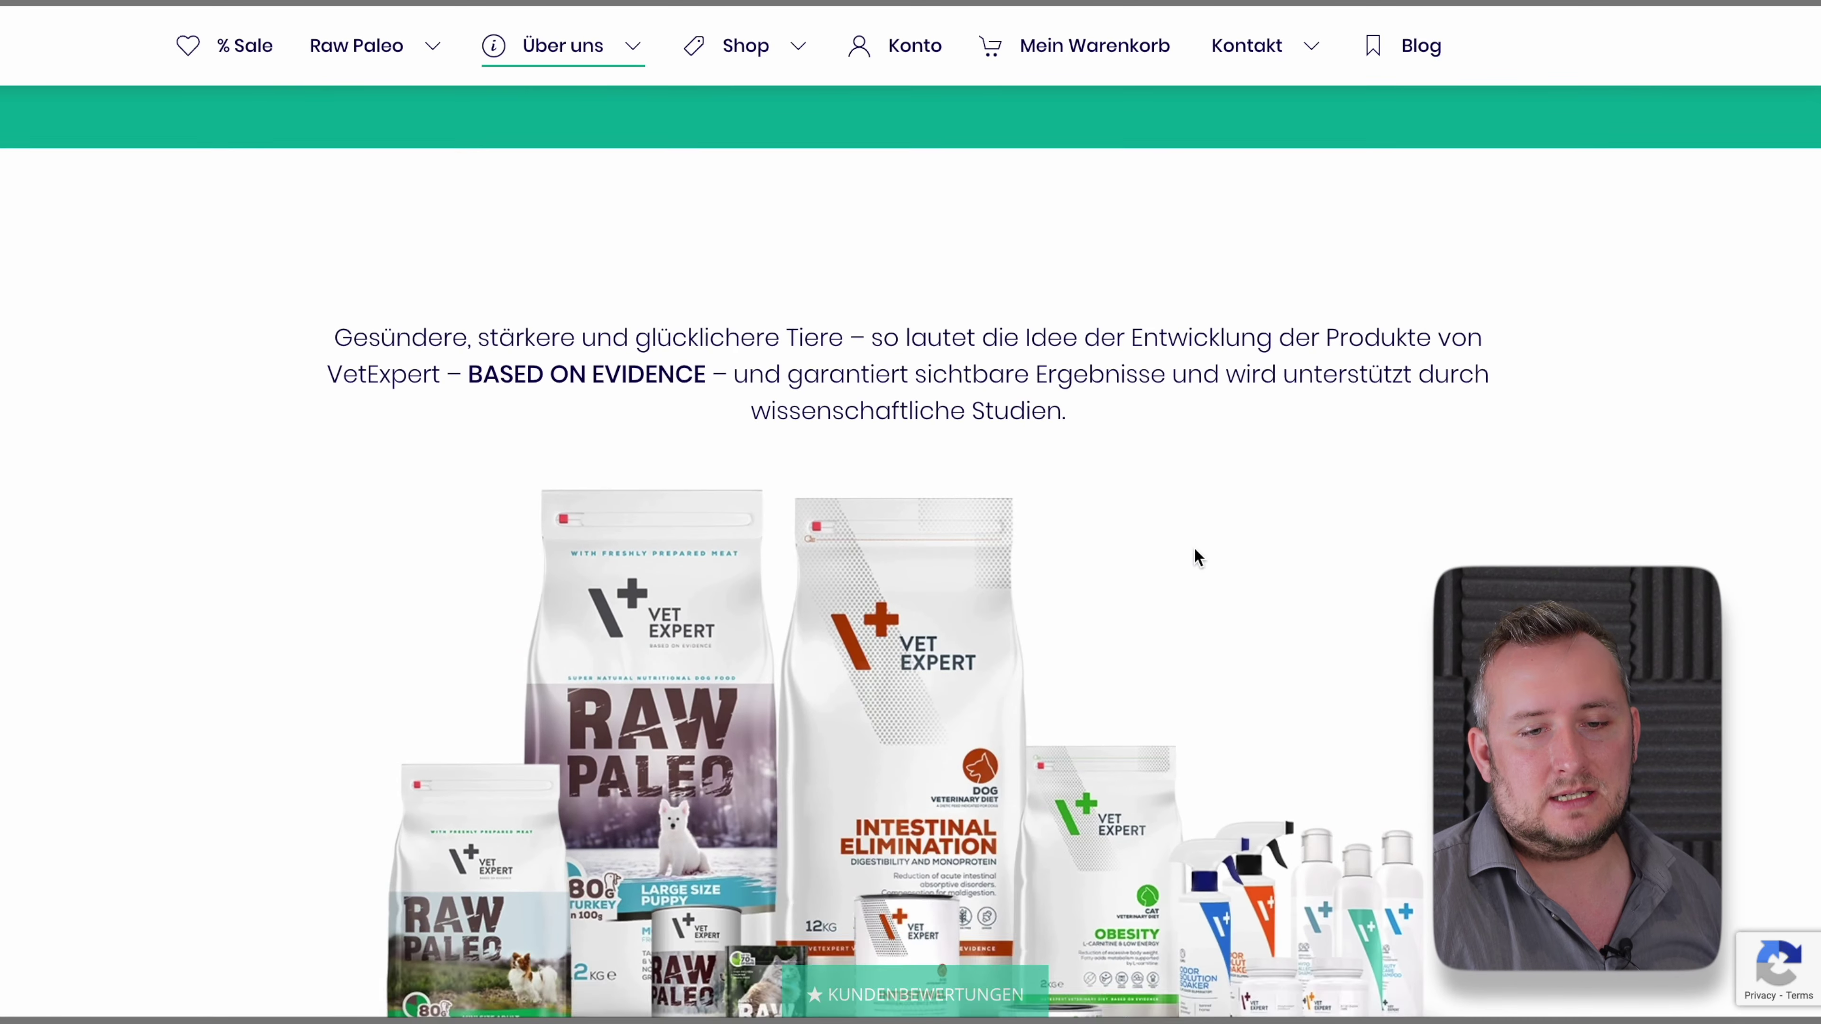
{"action": "scroll", "coordinate": [1195, 548], "scroll_direction": "down", "scroll_amount": 15}
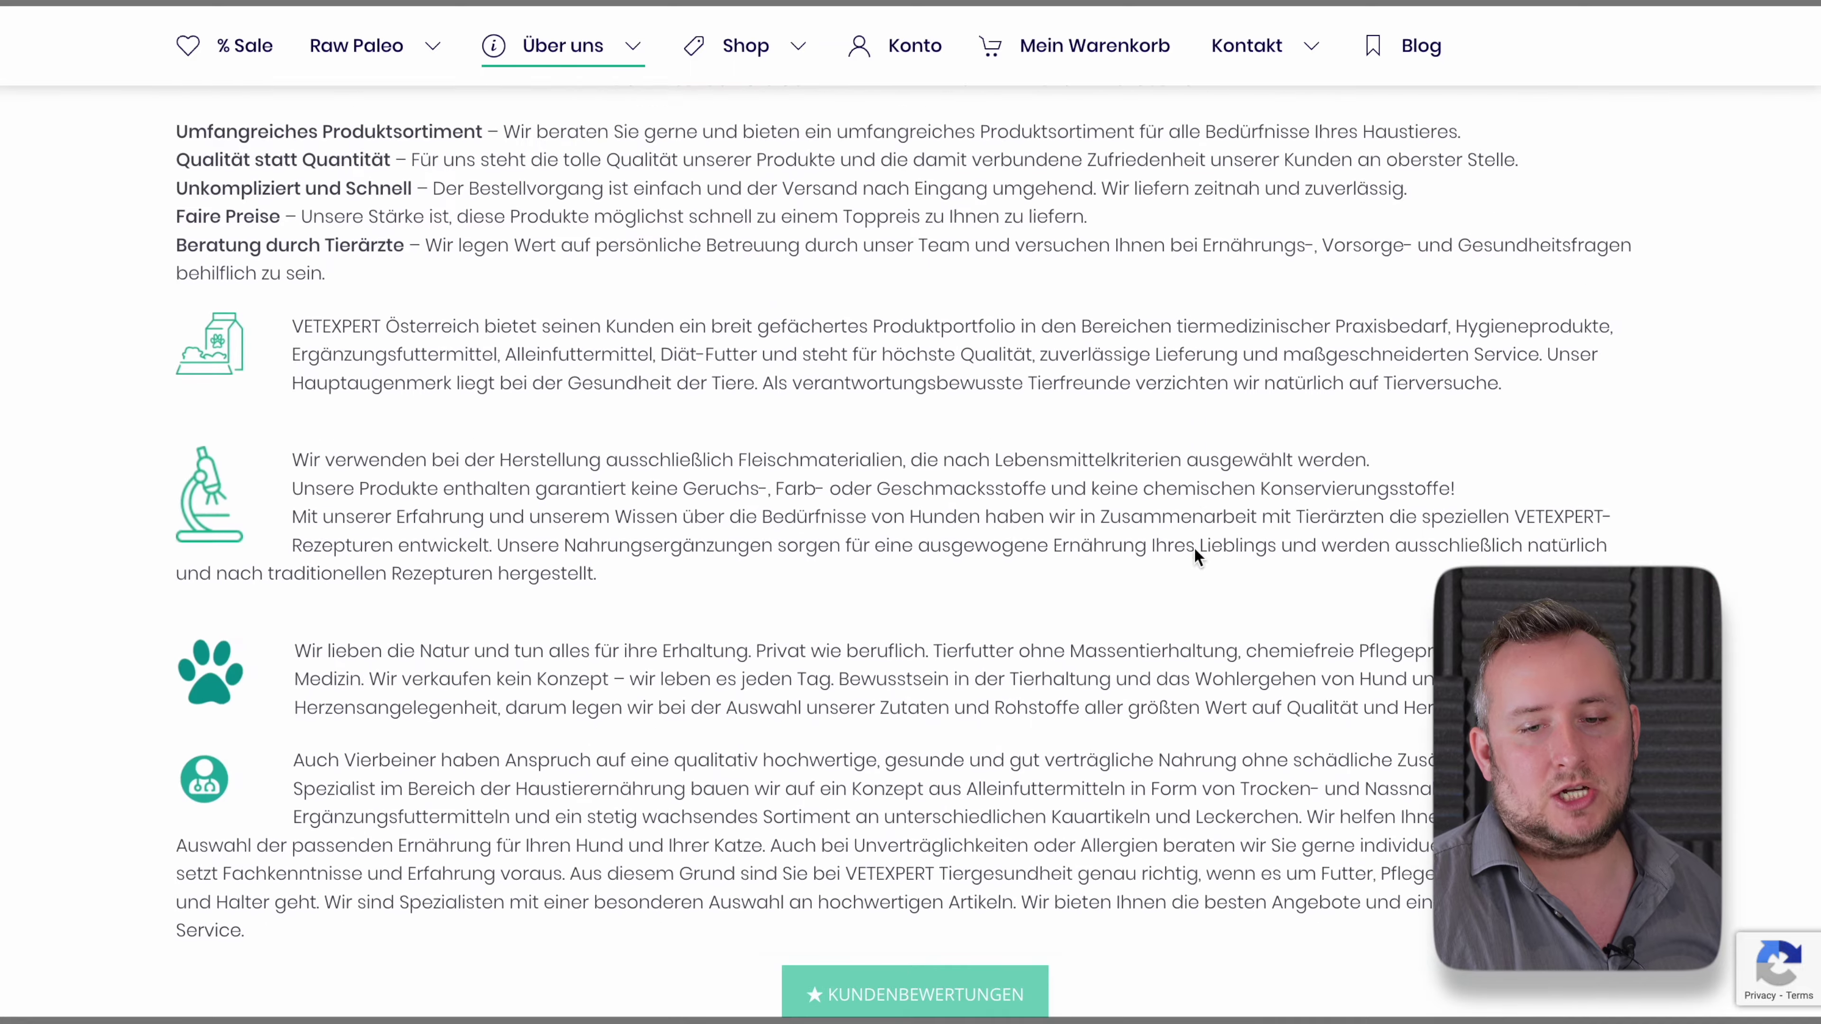
{"action": "scroll", "coordinate": [1194, 557], "scroll_direction": "down", "scroll_amount": 15}
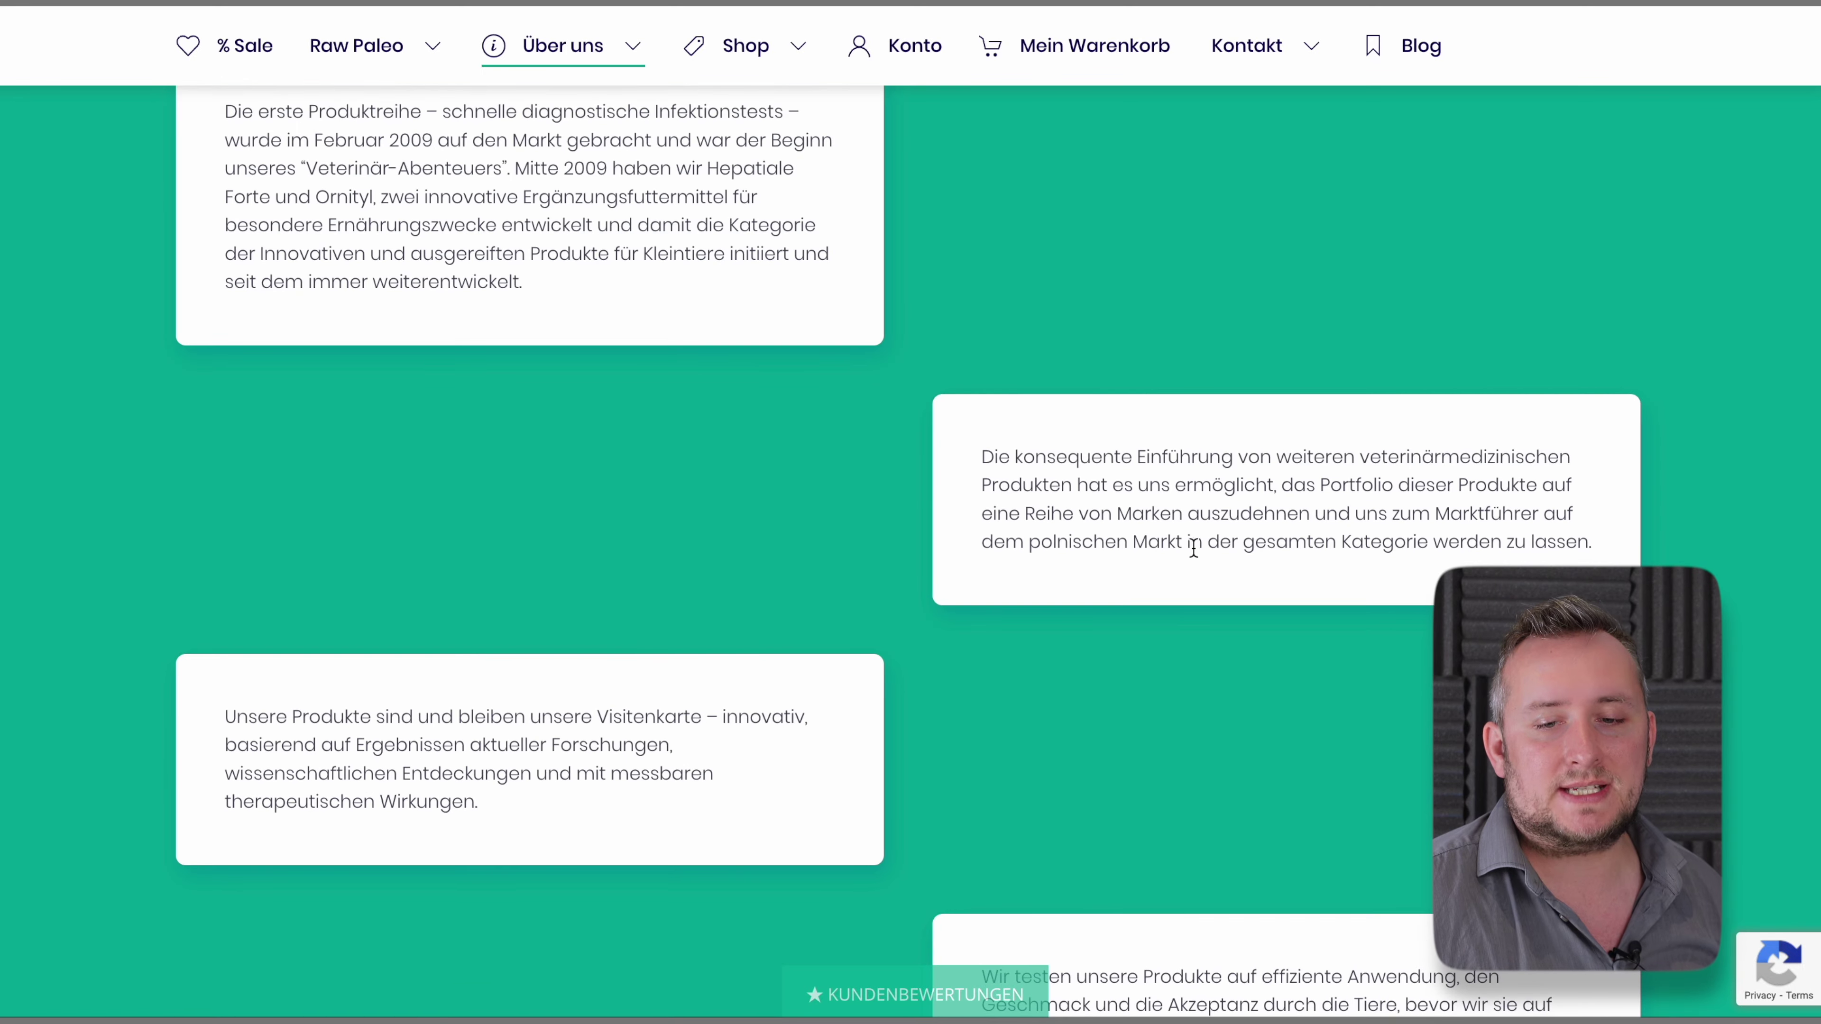
{"action": "scroll", "coordinate": [1193, 547], "scroll_direction": "down", "scroll_amount": 10}
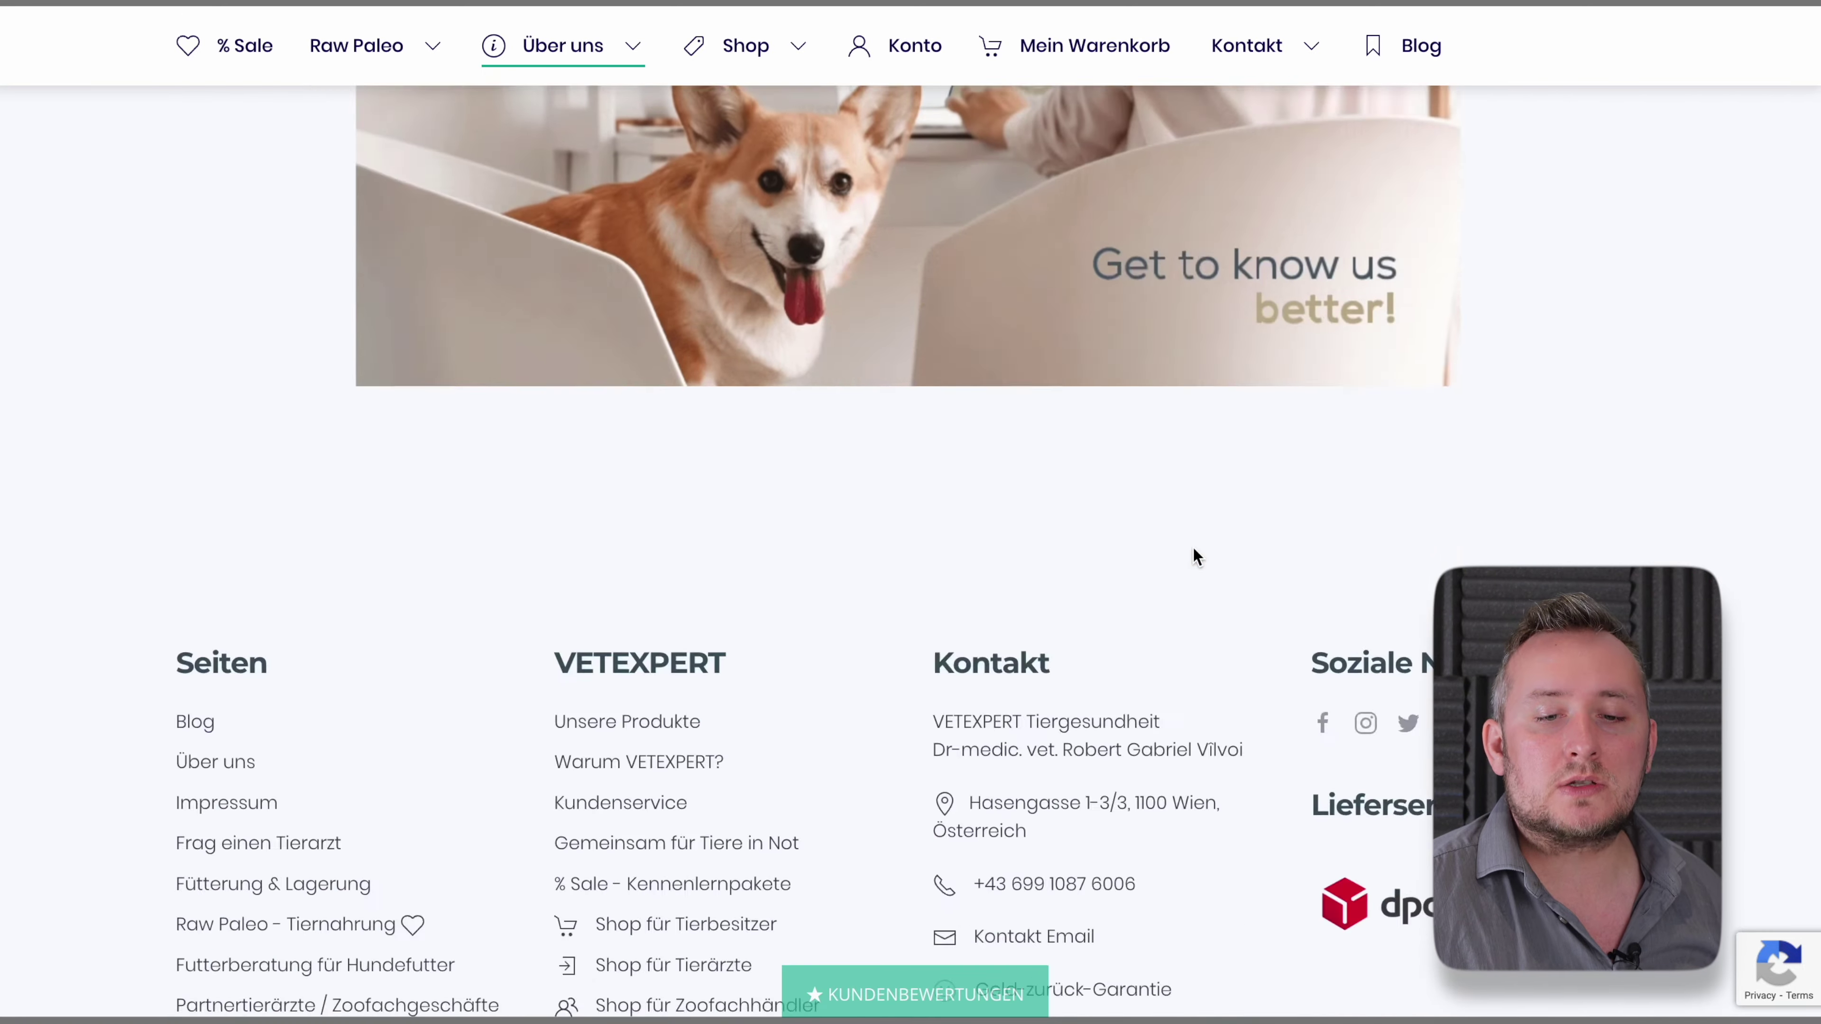
{"action": "scroll", "coordinate": [1193, 547], "scroll_direction": "up", "scroll_amount": 12}
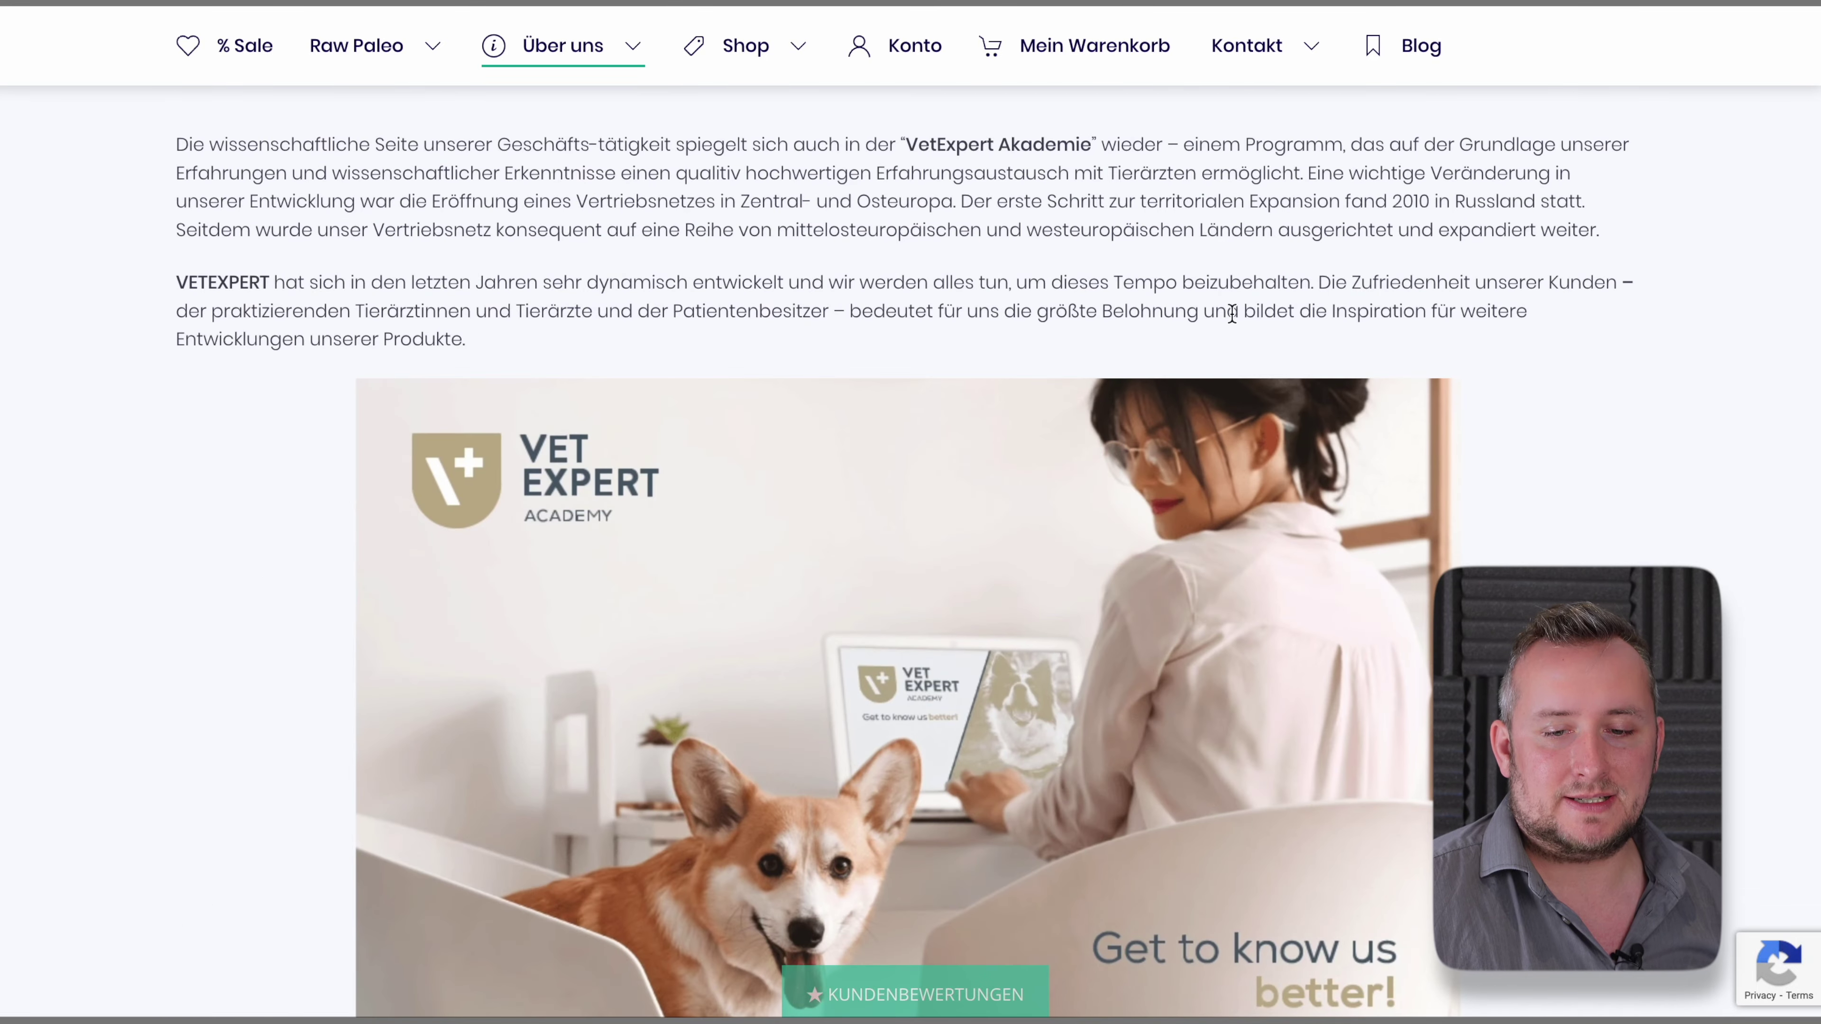
{"action": "scroll", "coordinate": [1421, 667], "scroll_direction": "up", "scroll_amount": 20}
{"action": "scroll", "coordinate": [1421, 666], "scroll_direction": "down", "scroll_amount": 6}
{"action": "scroll", "coordinate": [1421, 667], "scroll_direction": "down", "scroll_amount": 10}
{"action": "scroll", "coordinate": [1421, 666], "scroll_direction": "up", "scroll_amount": 18}
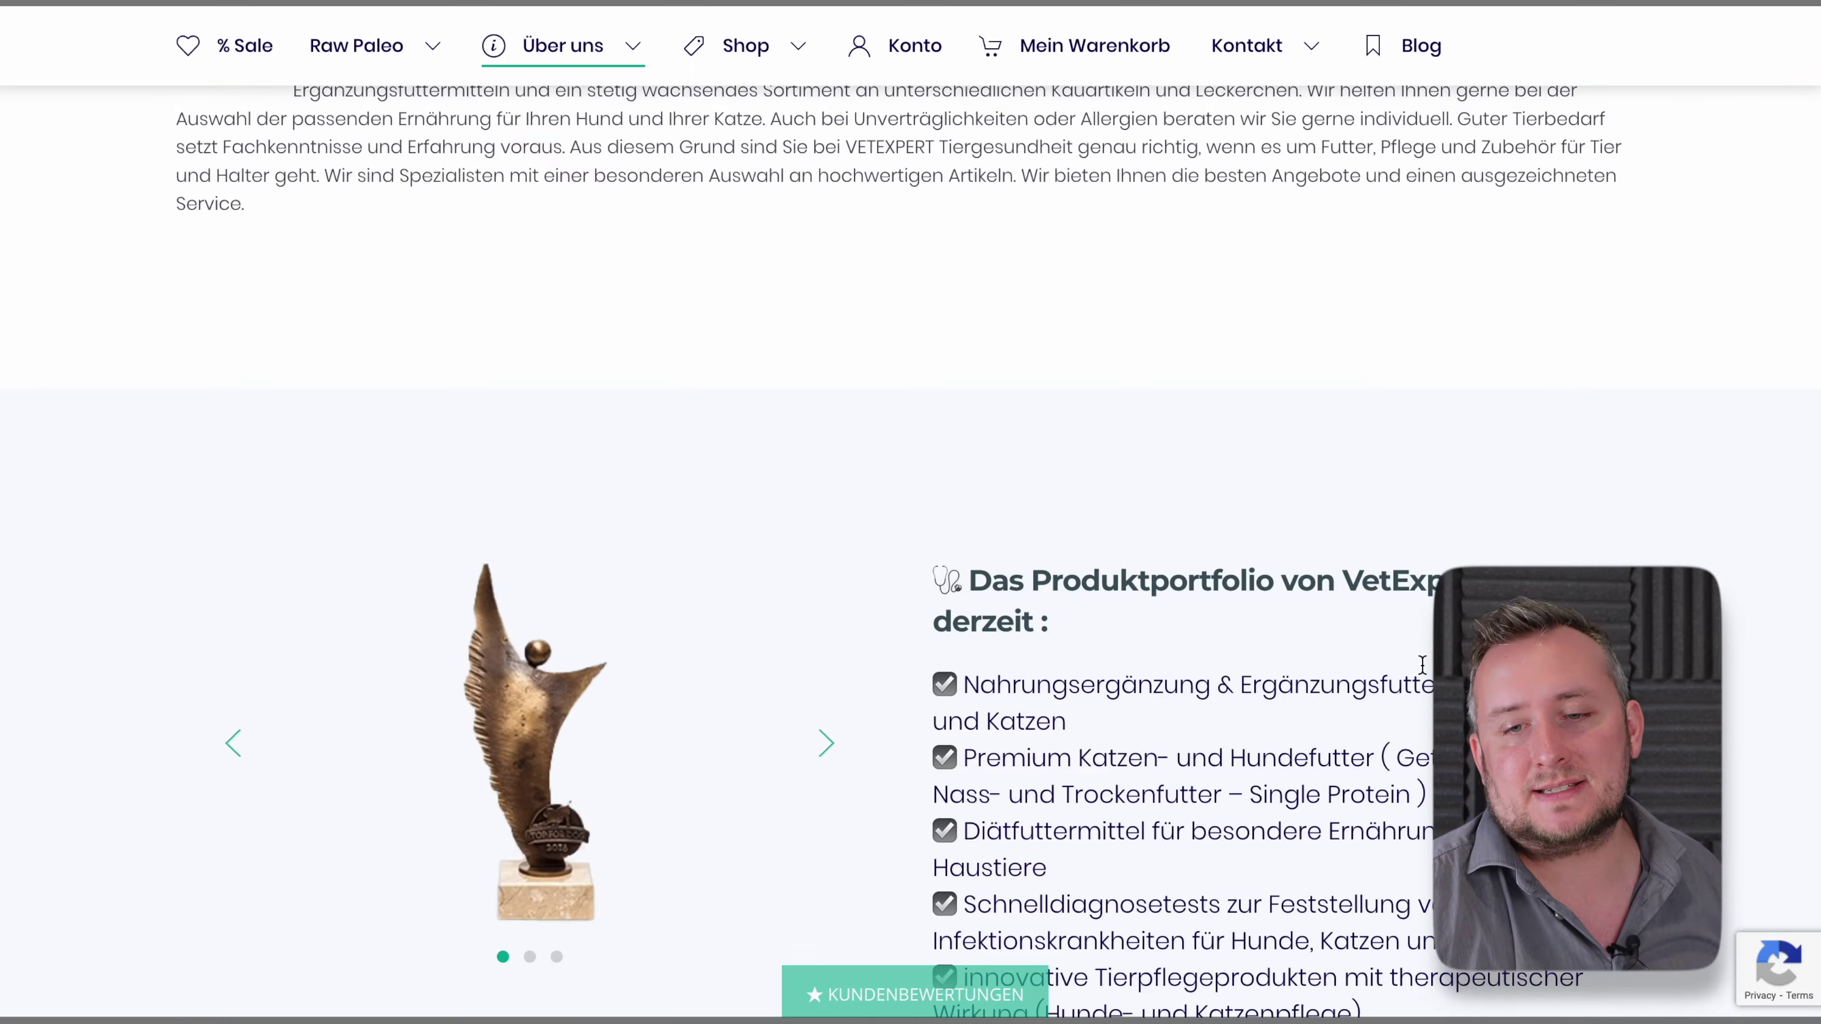
{"action": "scroll", "coordinate": [1421, 665], "scroll_direction": "up", "scroll_amount": 15}
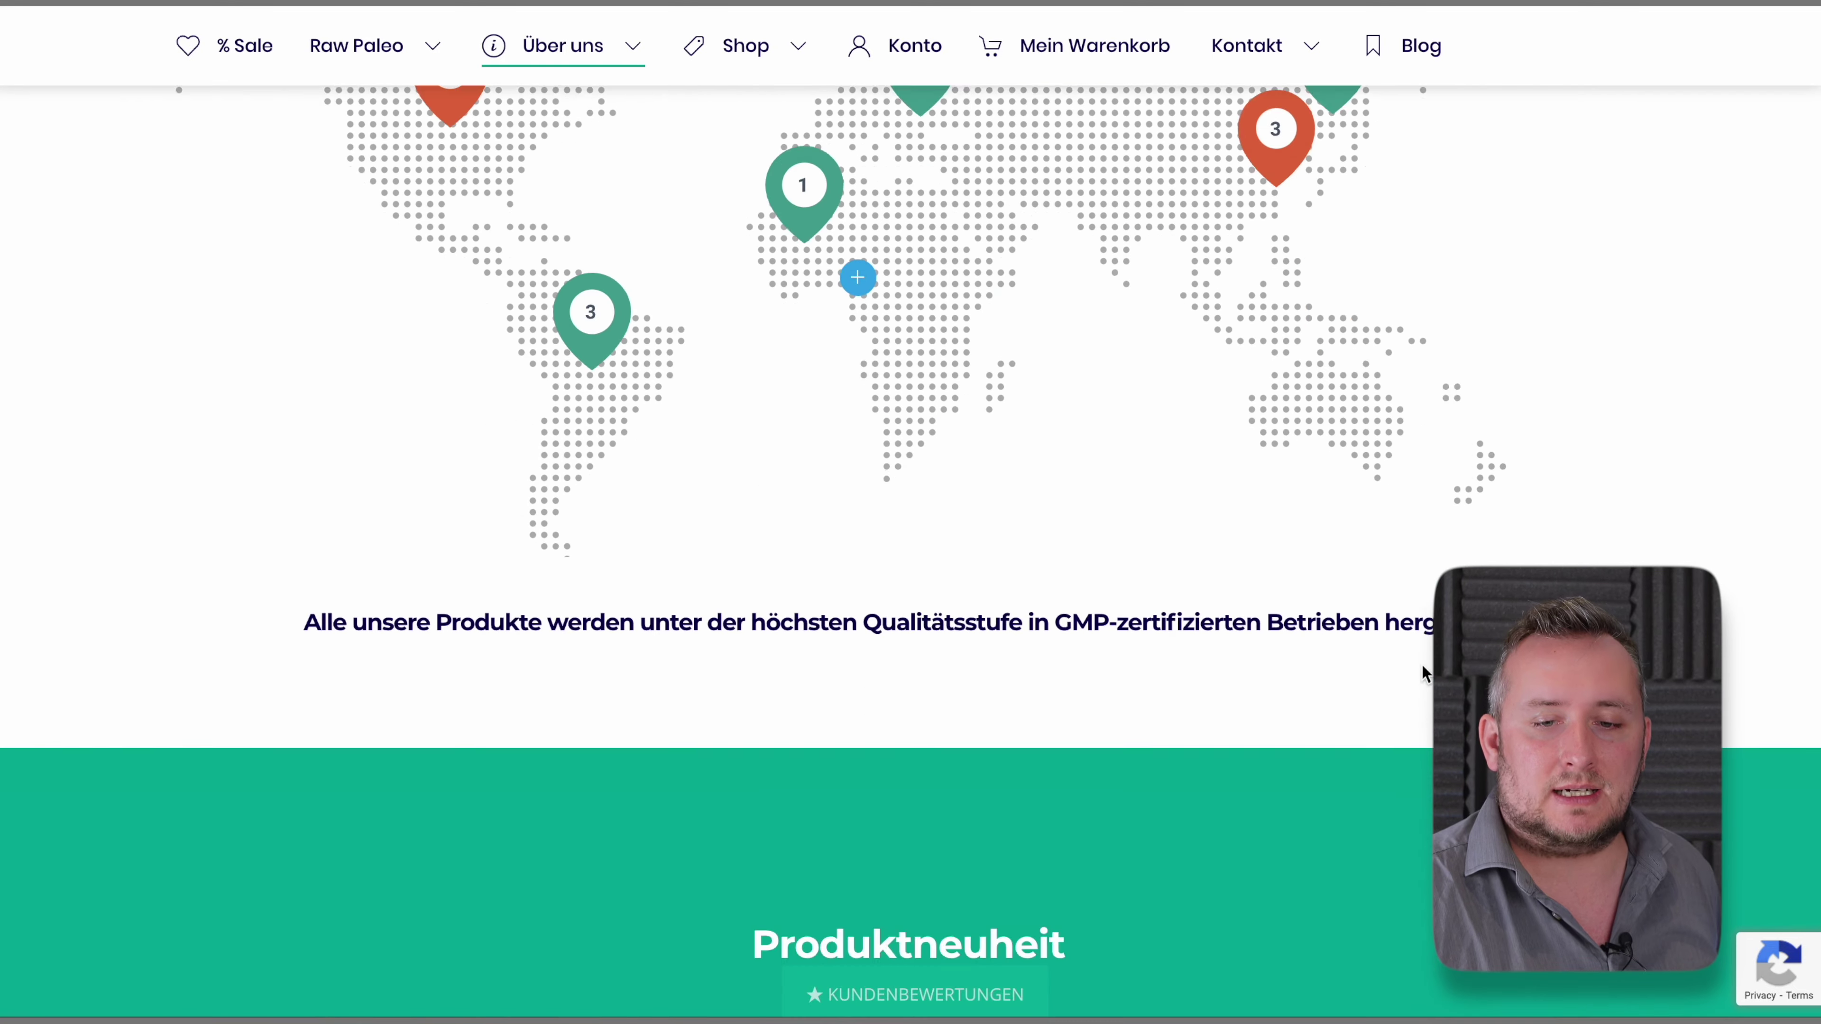
Step: Skim the TWIST-OFF Kapseln video in the Produktneuheit section by jumping ahead to several points
{"action": "scroll", "coordinate": [1421, 673], "scroll_direction": "down", "scroll_amount": 10}
{"action": "left_click", "coordinate": [1096, 668]}
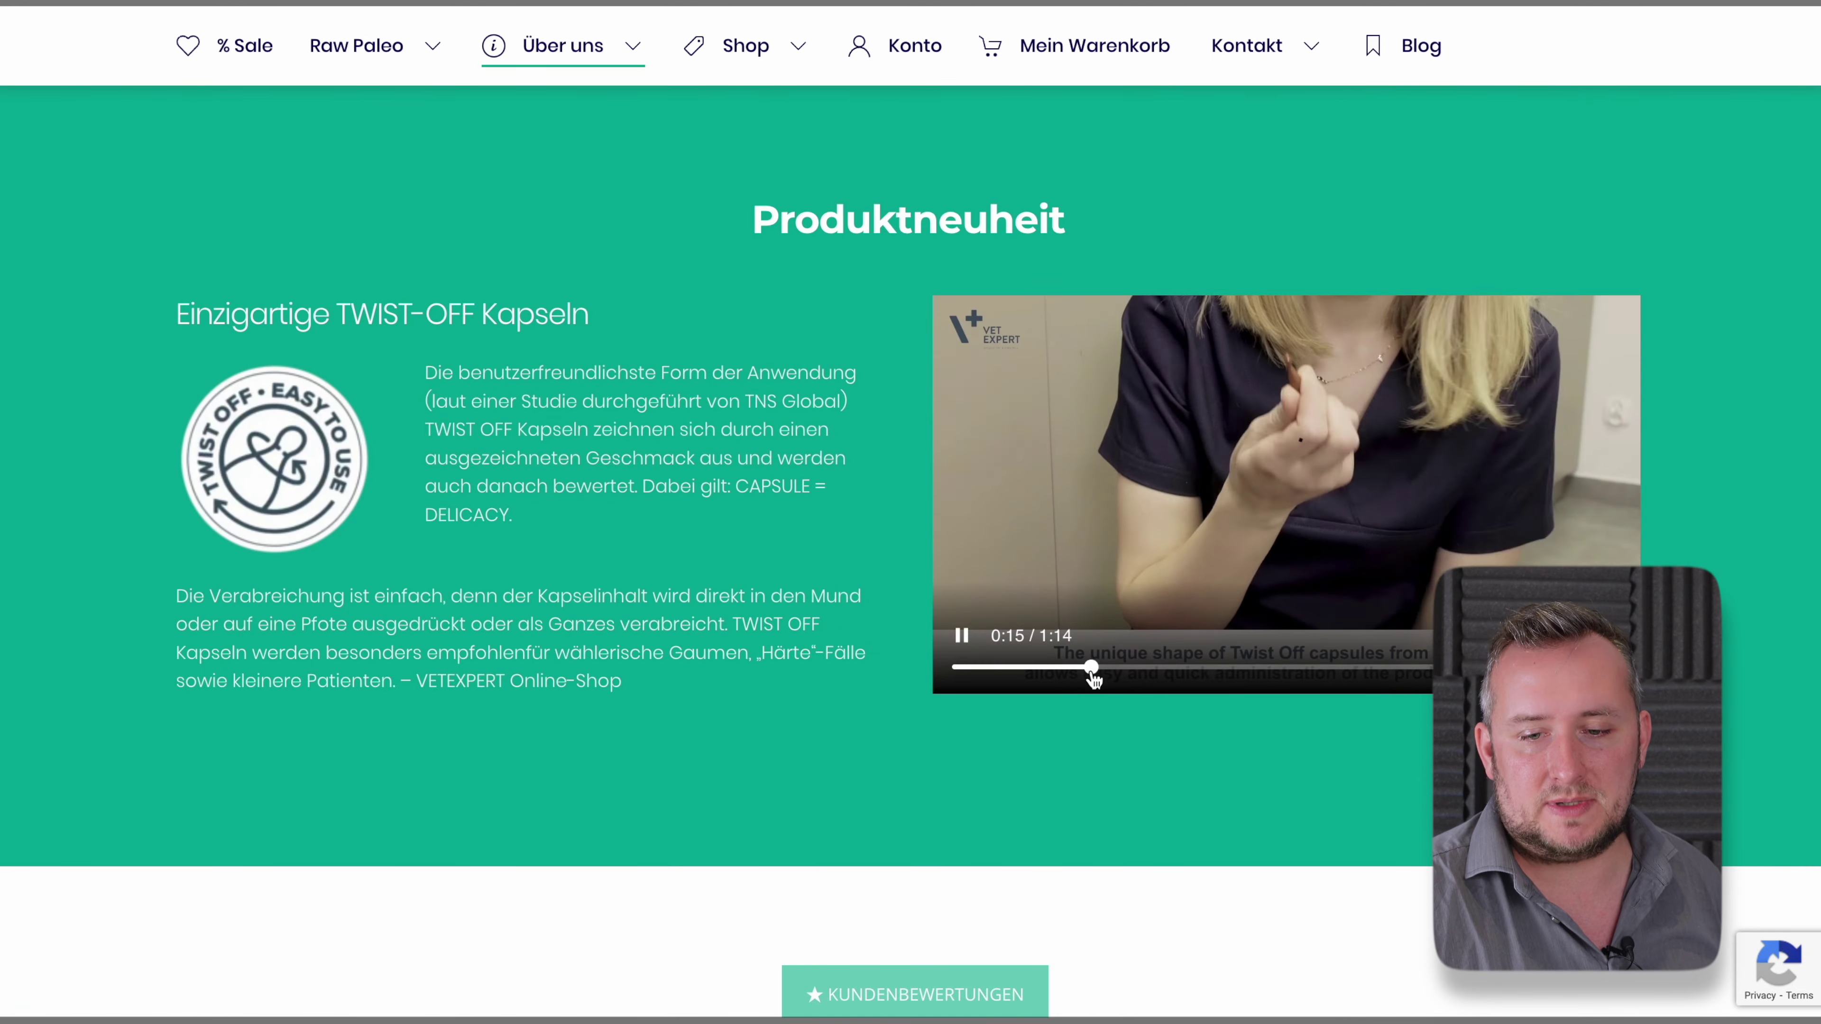
{"action": "left_click", "coordinate": [1216, 669]}
{"action": "left_click", "coordinate": [1289, 669]}
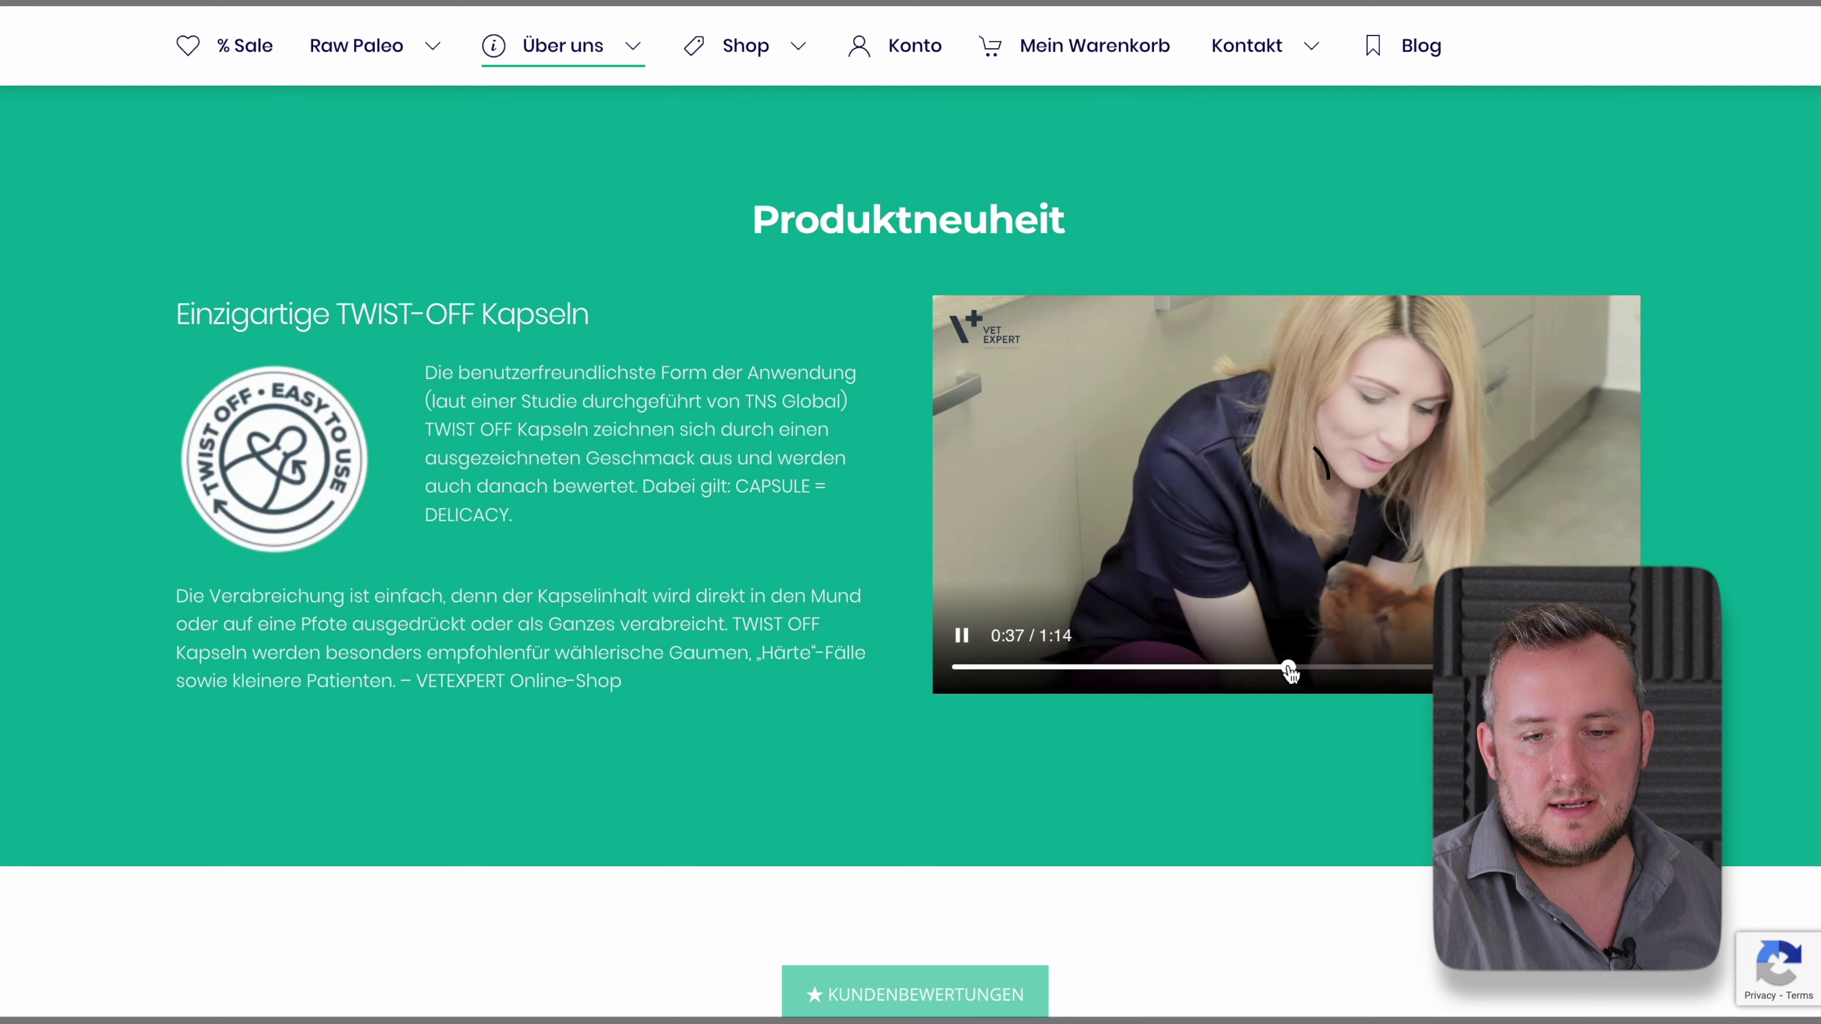
{"action": "left_click", "coordinate": [1362, 669]}
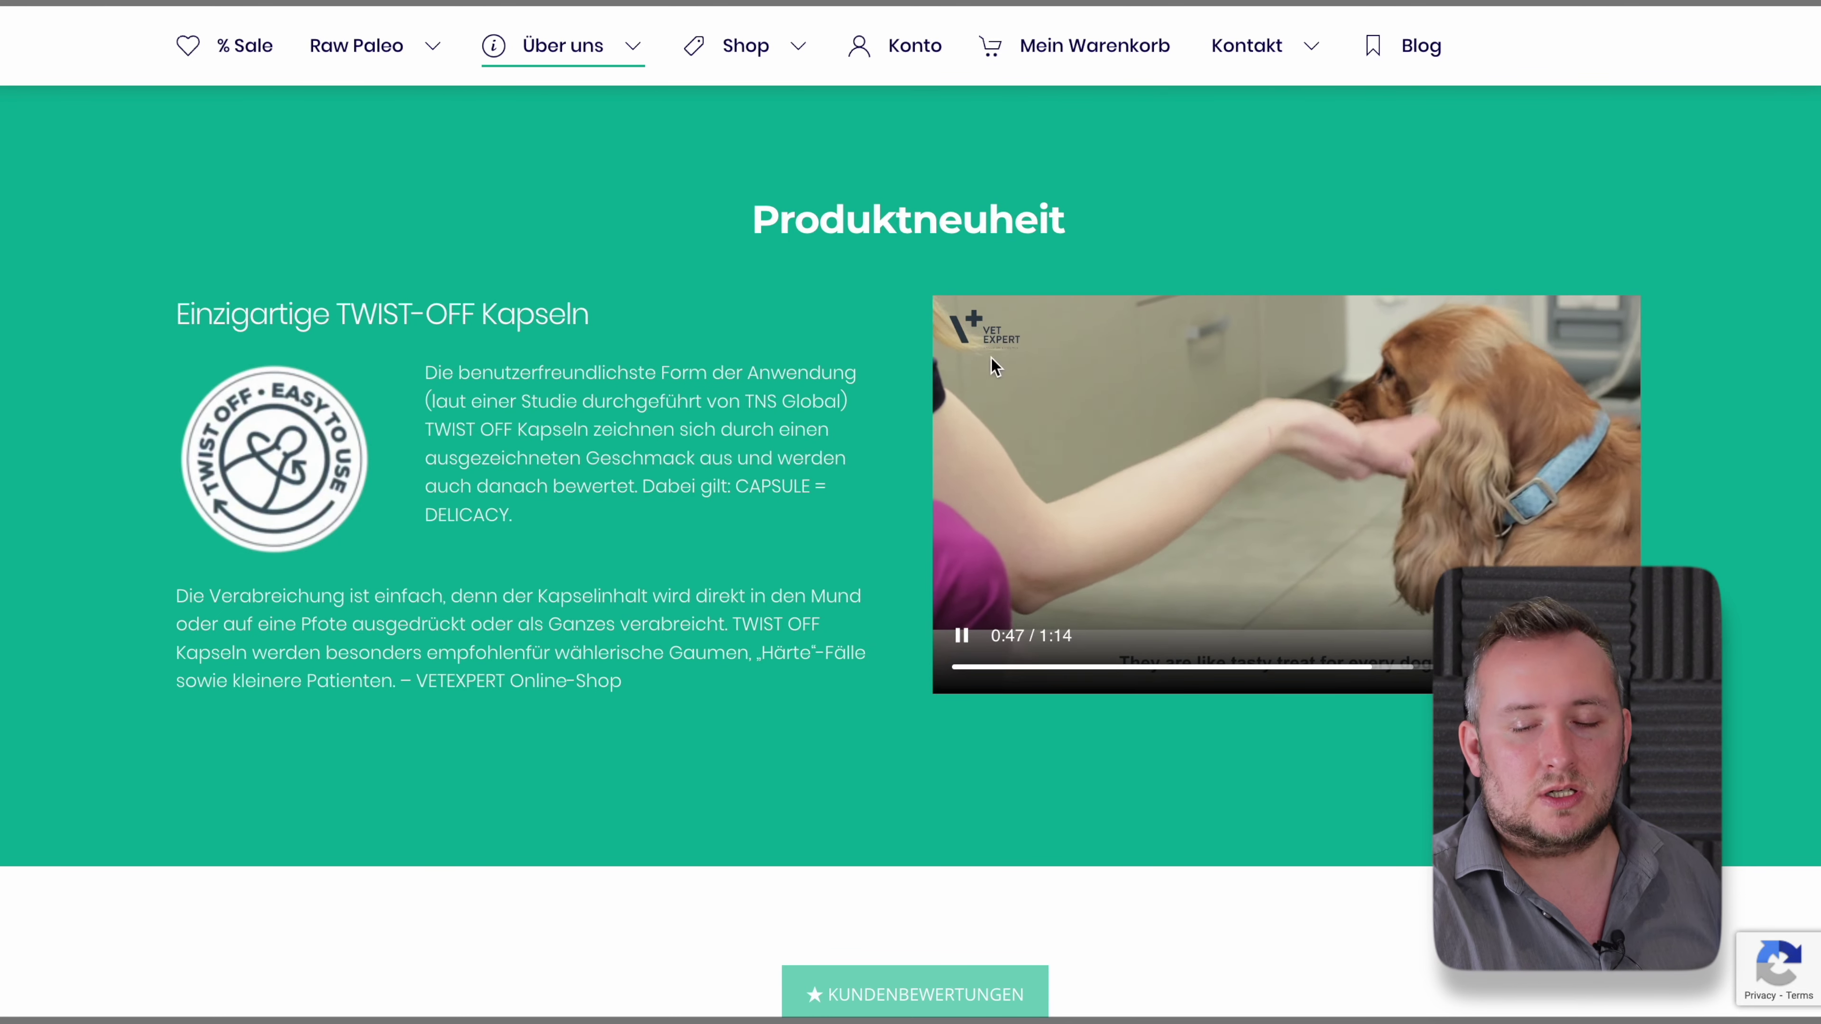
{"action": "scroll", "coordinate": [832, 470], "scroll_direction": "up", "scroll_amount": 2}
{"action": "scroll", "coordinate": [831, 470], "scroll_direction": "up", "scroll_amount": 10}
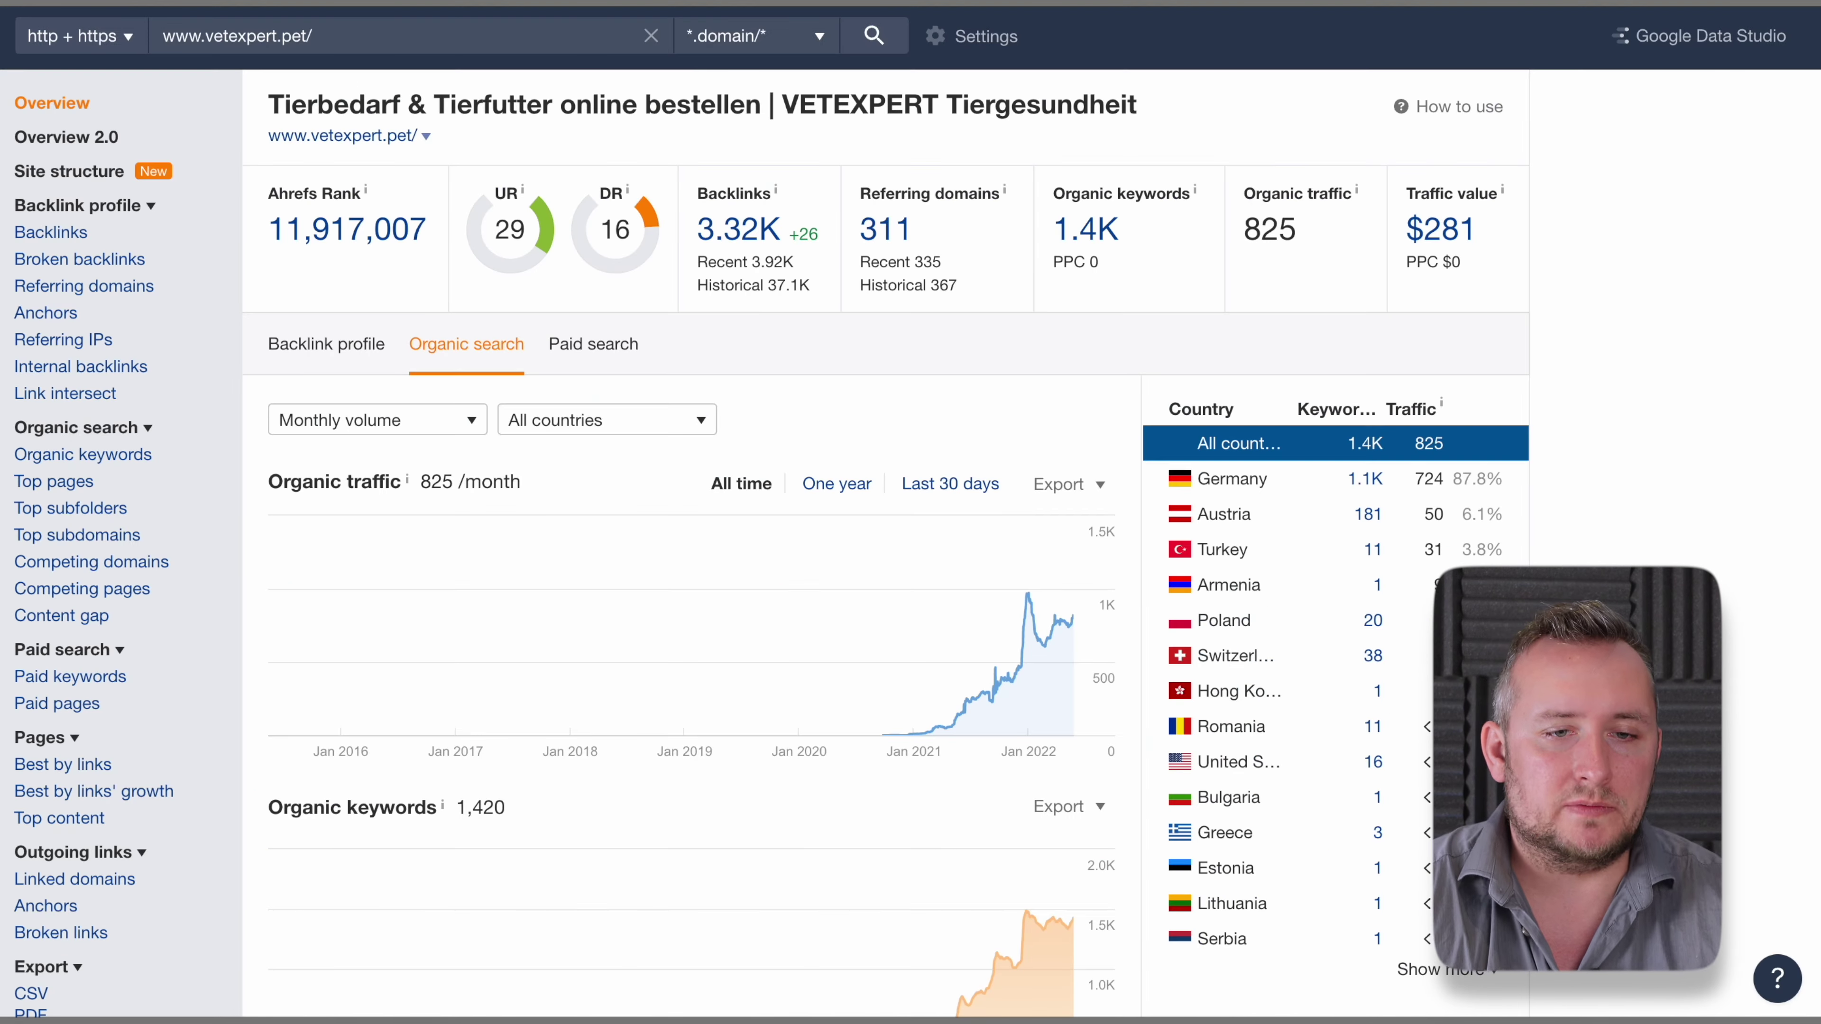
{"action": "scroll", "coordinate": [1316, 457], "scroll_direction": "down", "scroll_amount": 1}
{"action": "left_click", "coordinate": [1317, 456]}
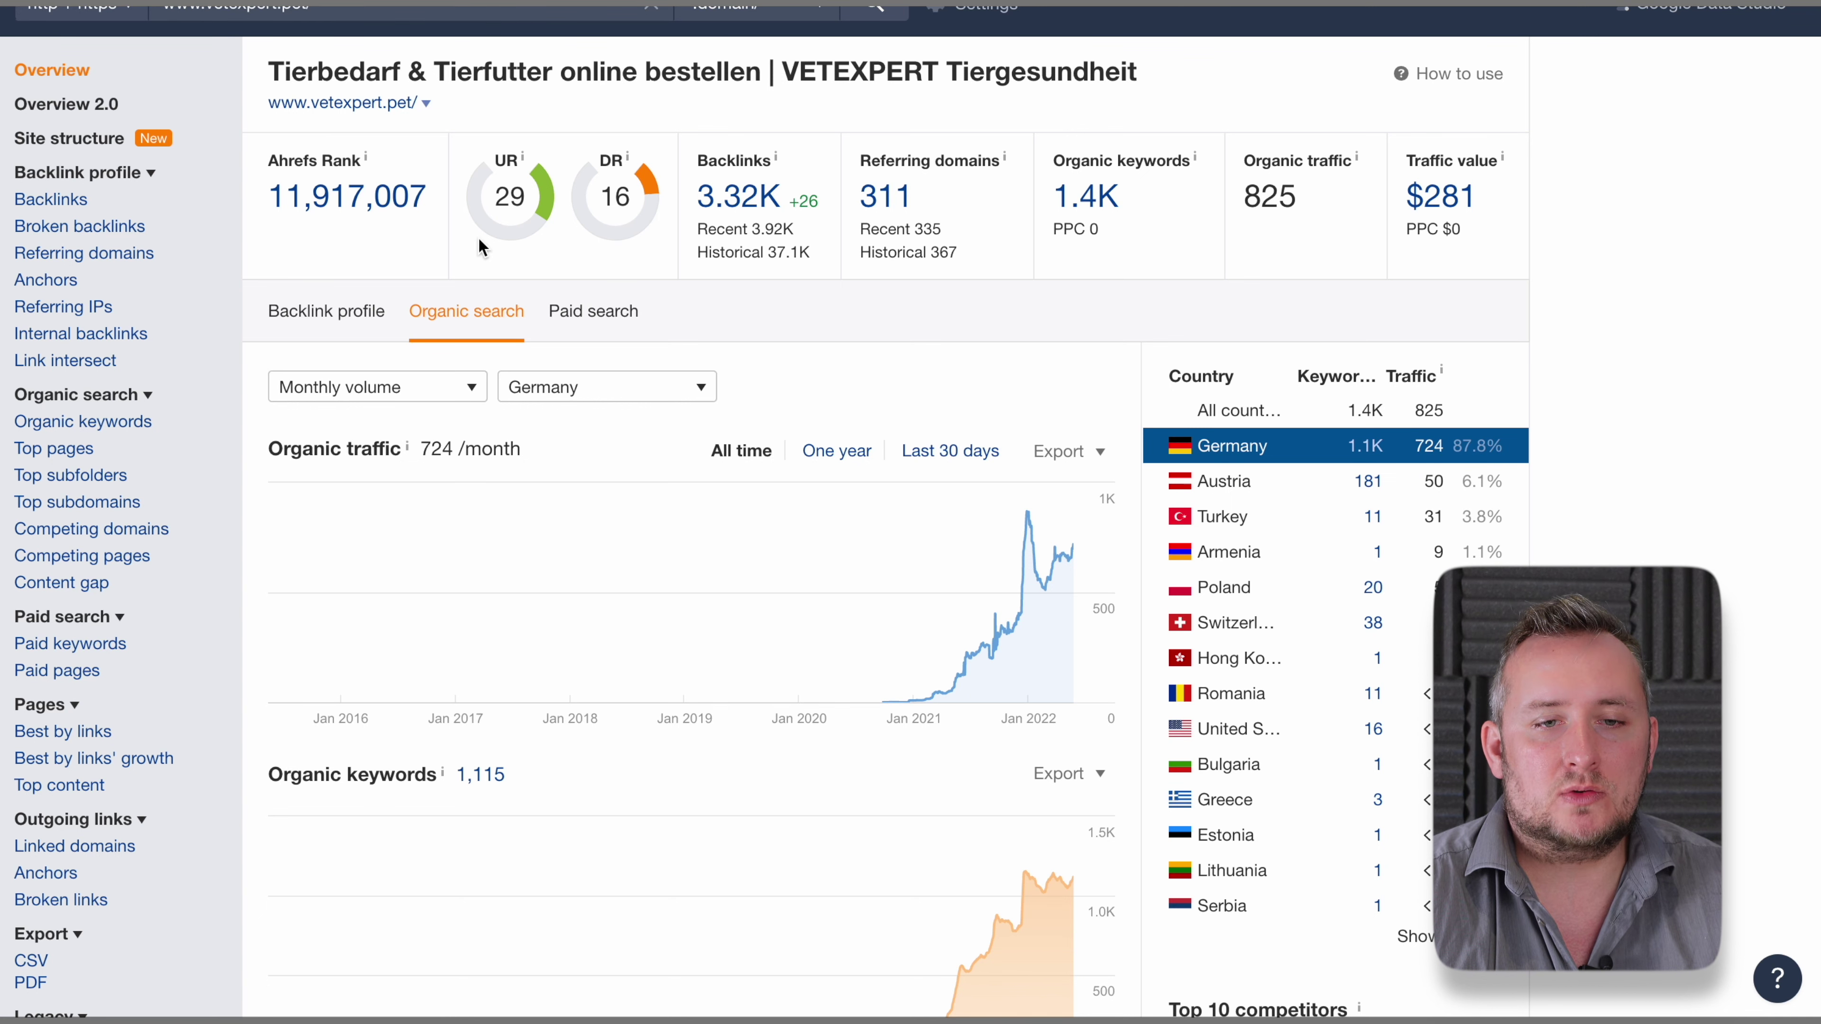
{"action": "left_click", "coordinate": [99, 424]}
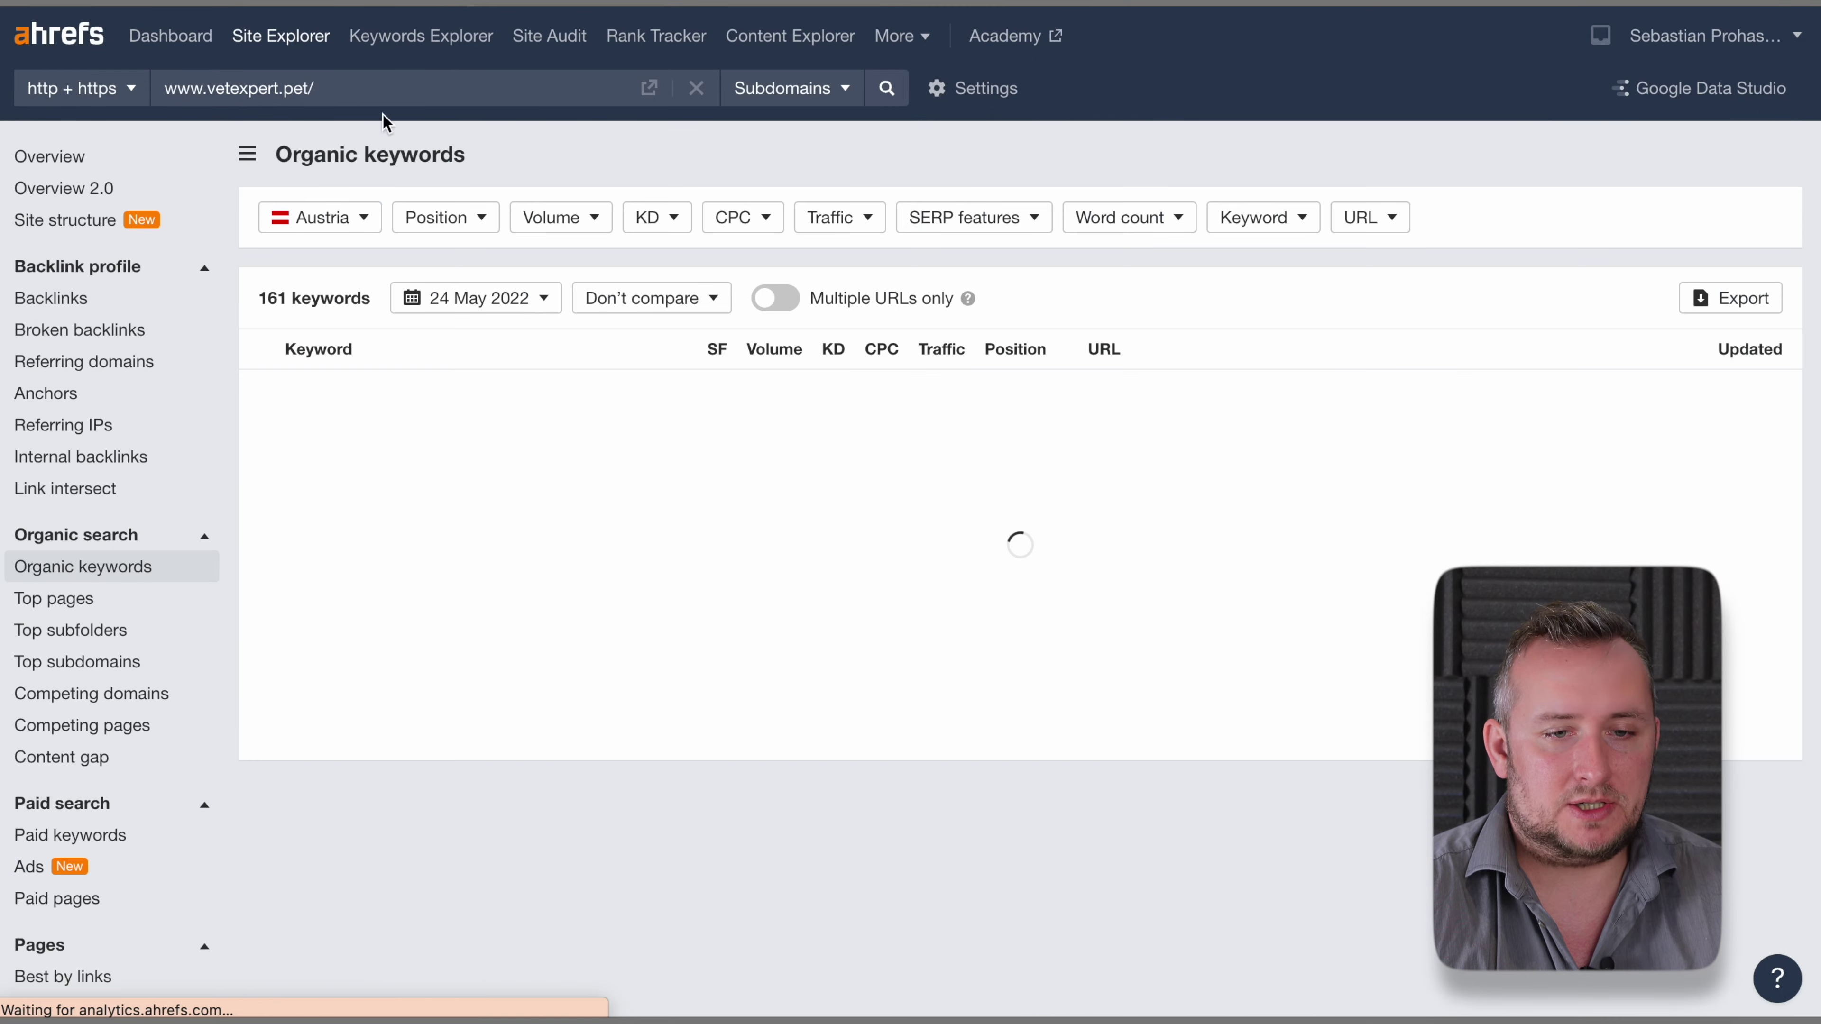
{"action": "left_click", "coordinate": [297, 215]}
{"action": "left_click", "coordinate": [419, 297]}
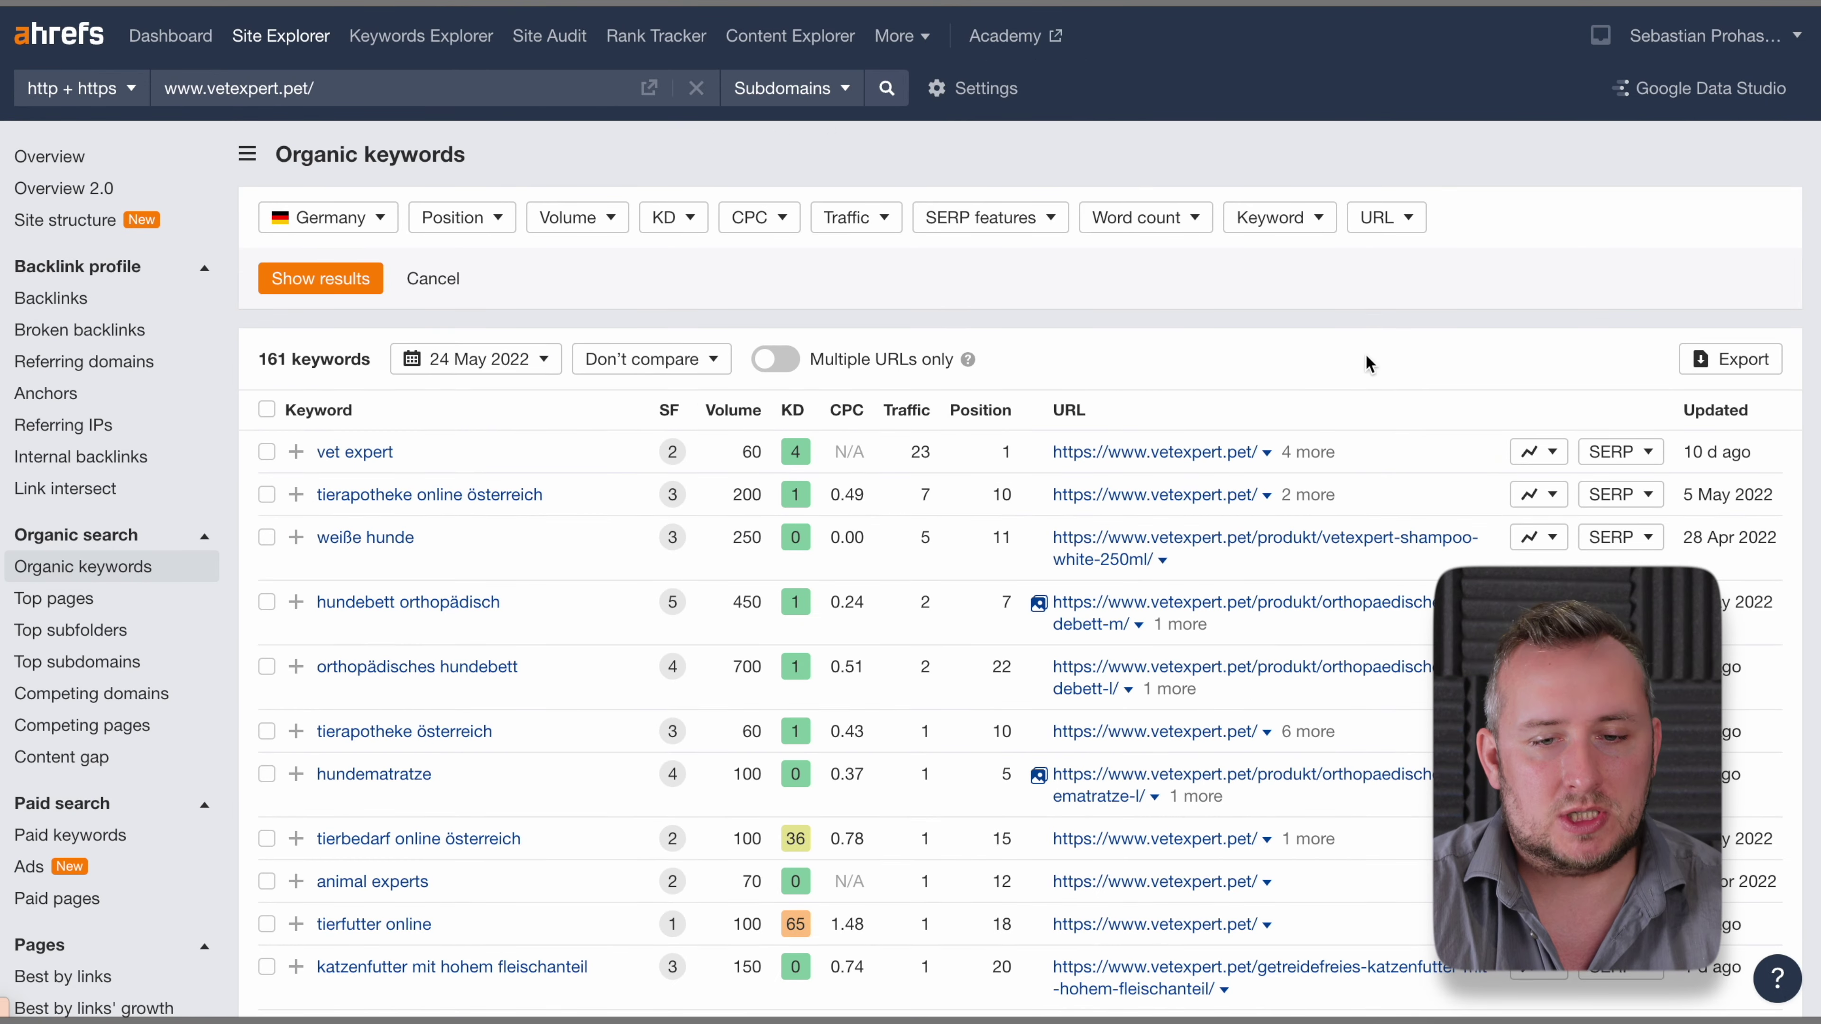
Step: Sort the organic keywords by position in ascending order and examine the best-ranking keywords
{"action": "scroll", "coordinate": [1370, 363], "scroll_direction": "down", "scroll_amount": 3}
{"action": "left_click", "coordinate": [979, 170]}
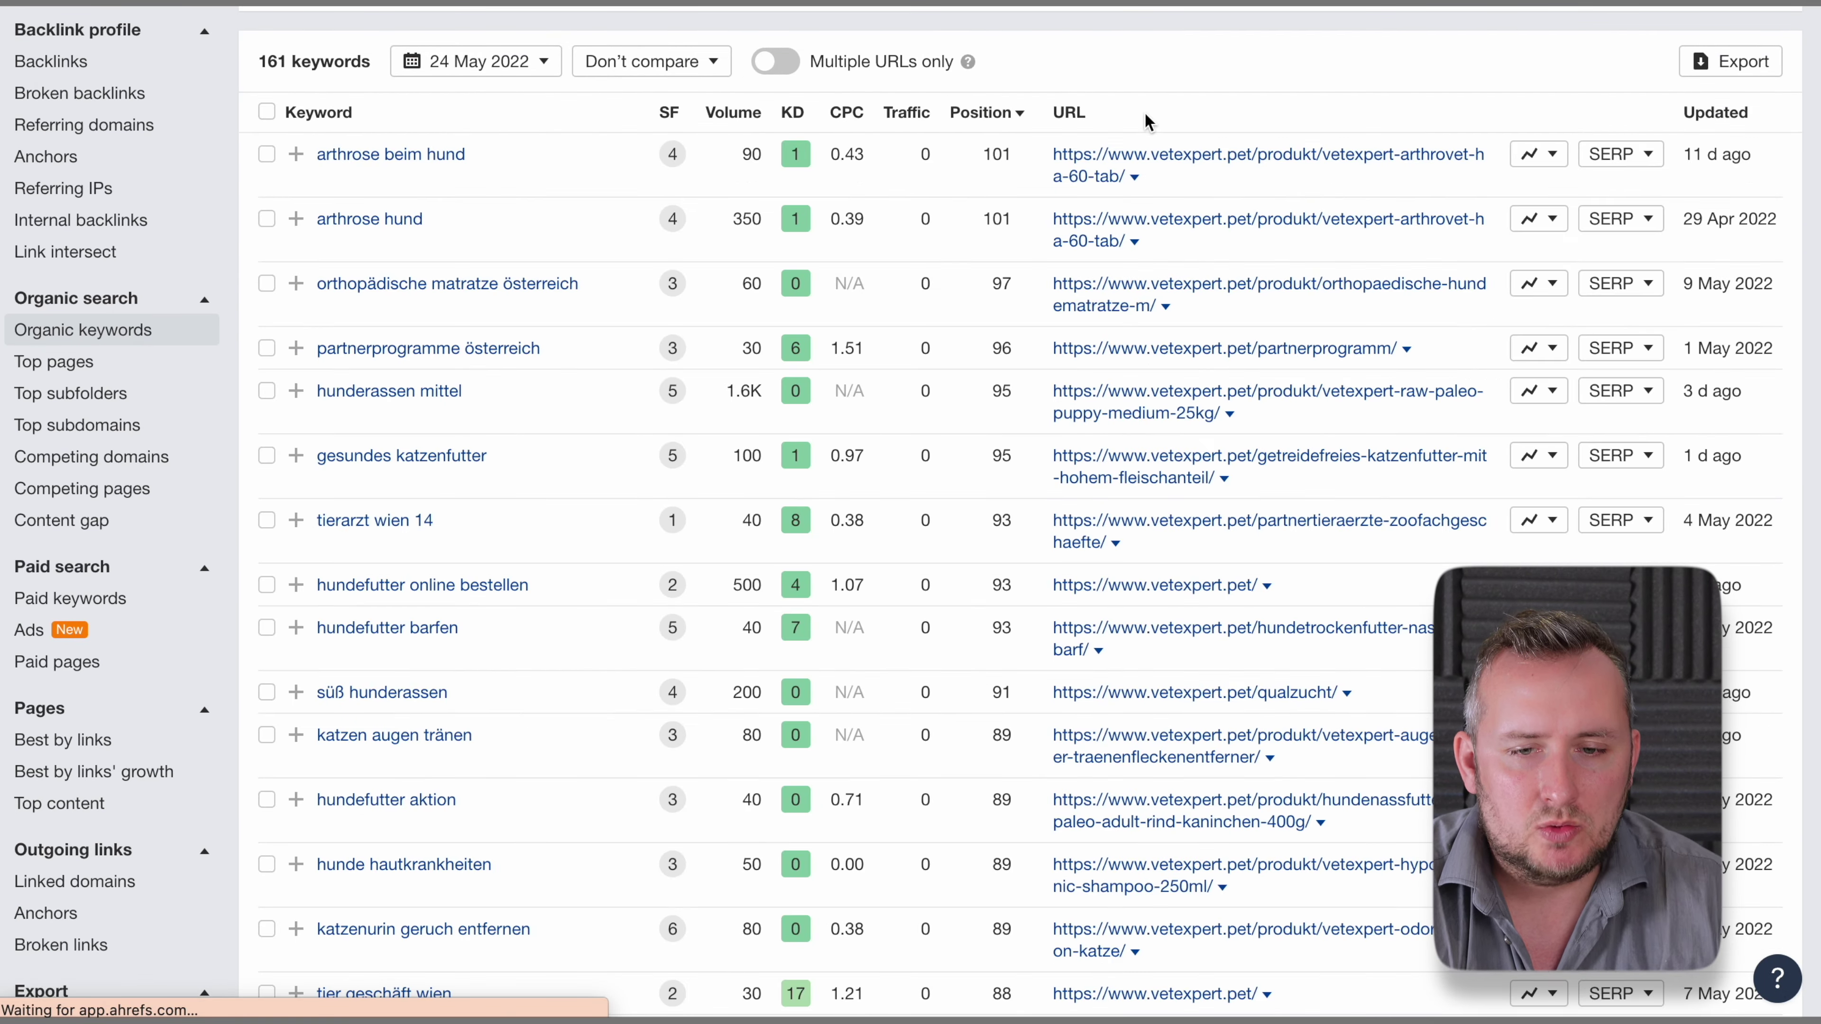
{"action": "left_click", "coordinate": [984, 113]}
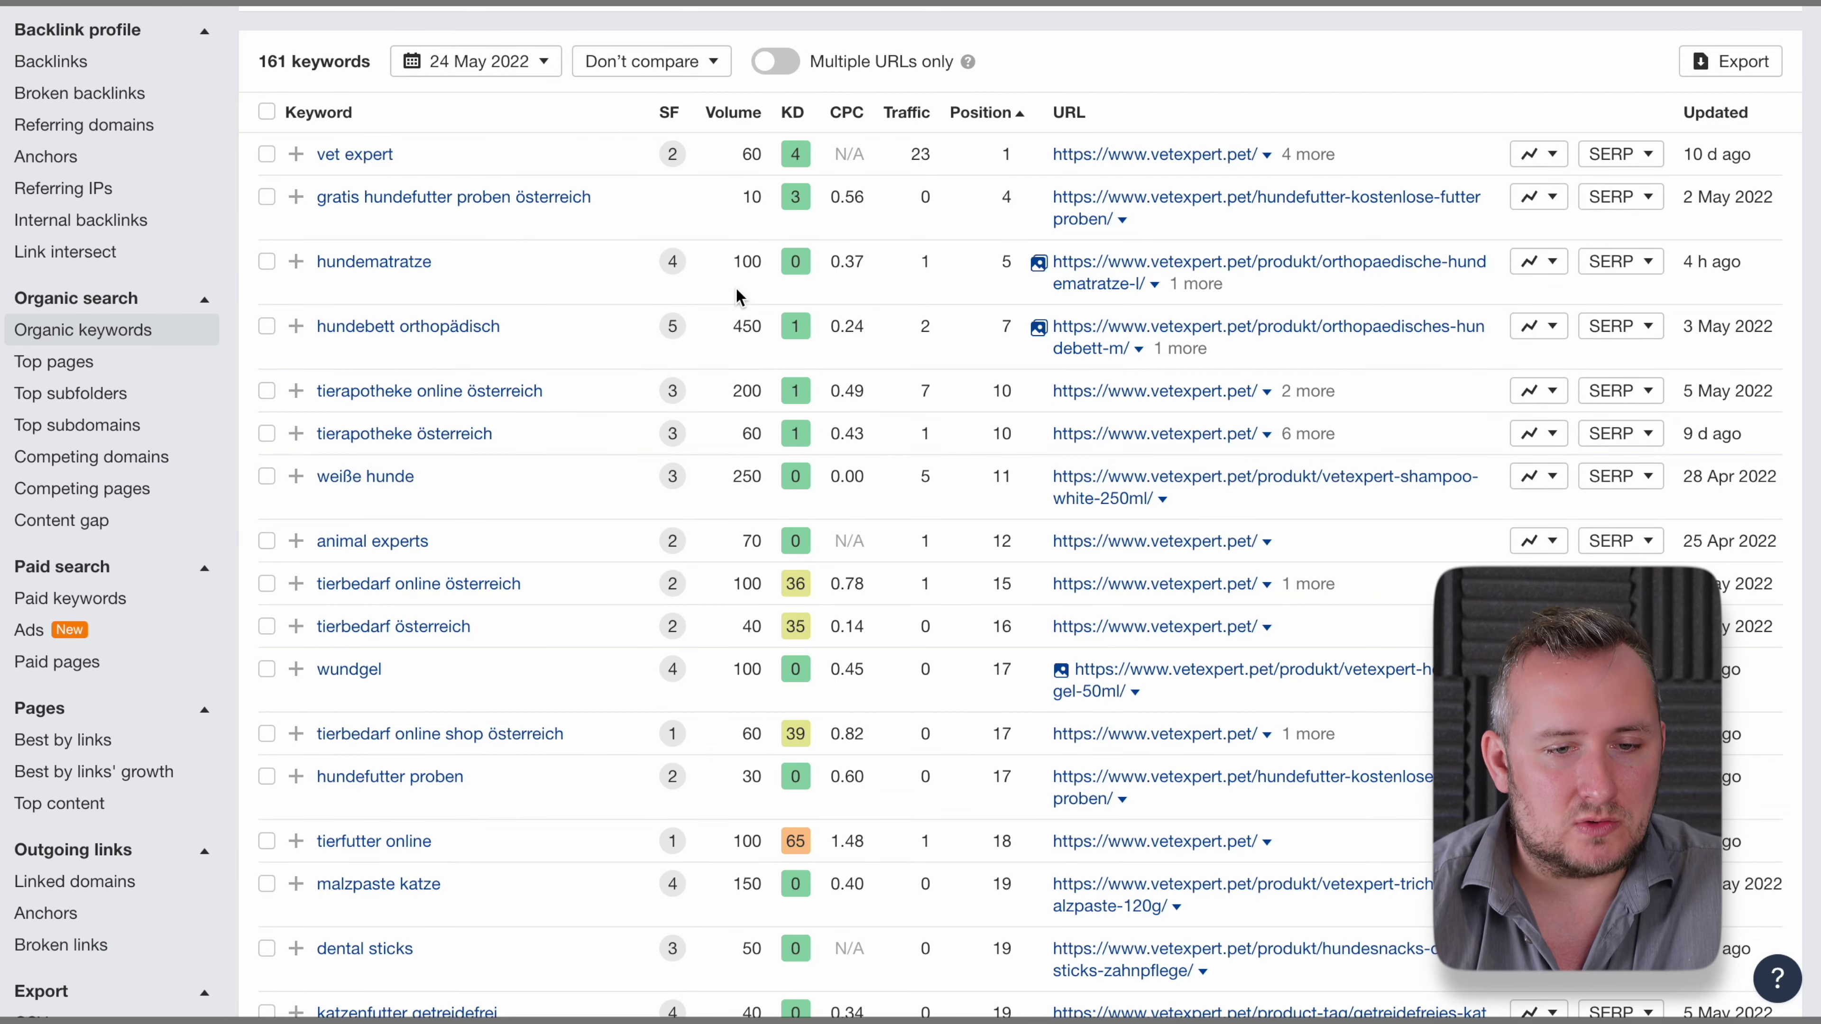
{"action": "scroll", "coordinate": [738, 295], "scroll_direction": "down", "scroll_amount": 1}
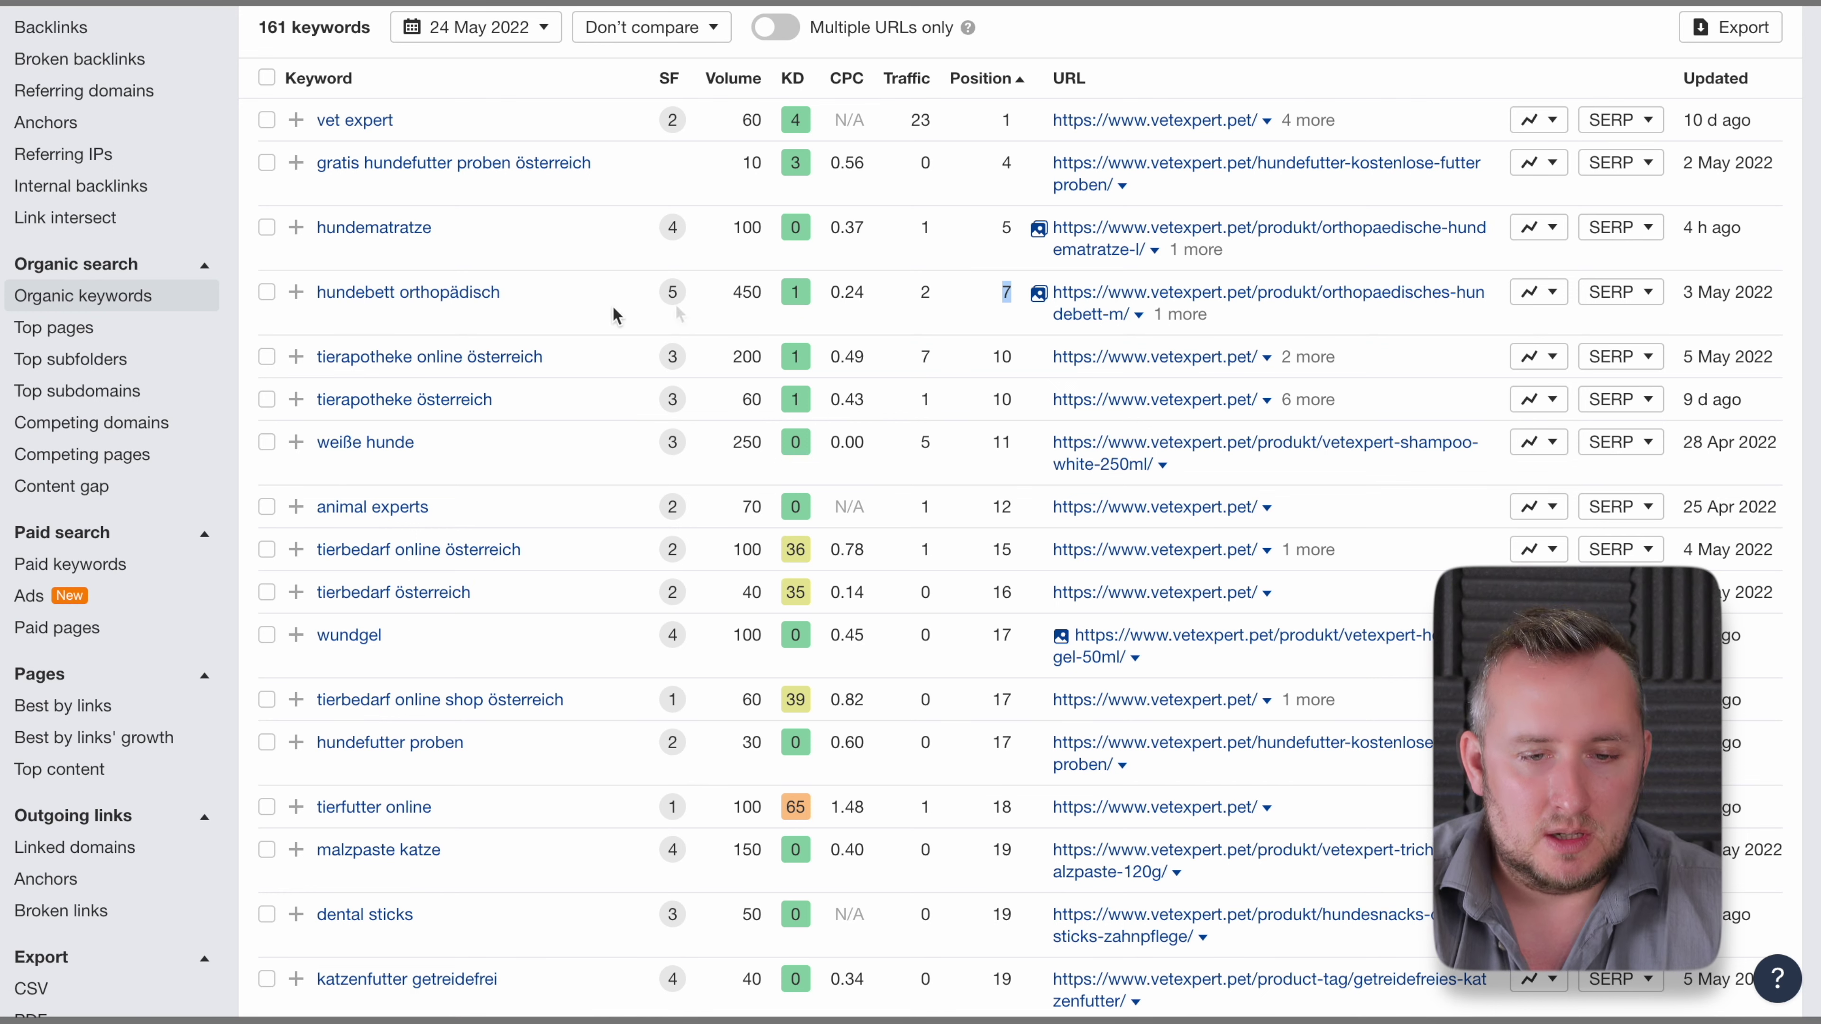
Step: Switch to Mangools SERPChecker, look up the keyword "hundebett orthopädisch" for Germany on desktop, and examine the ranking pages
{"action": "right_click", "coordinate": [406, 292]}
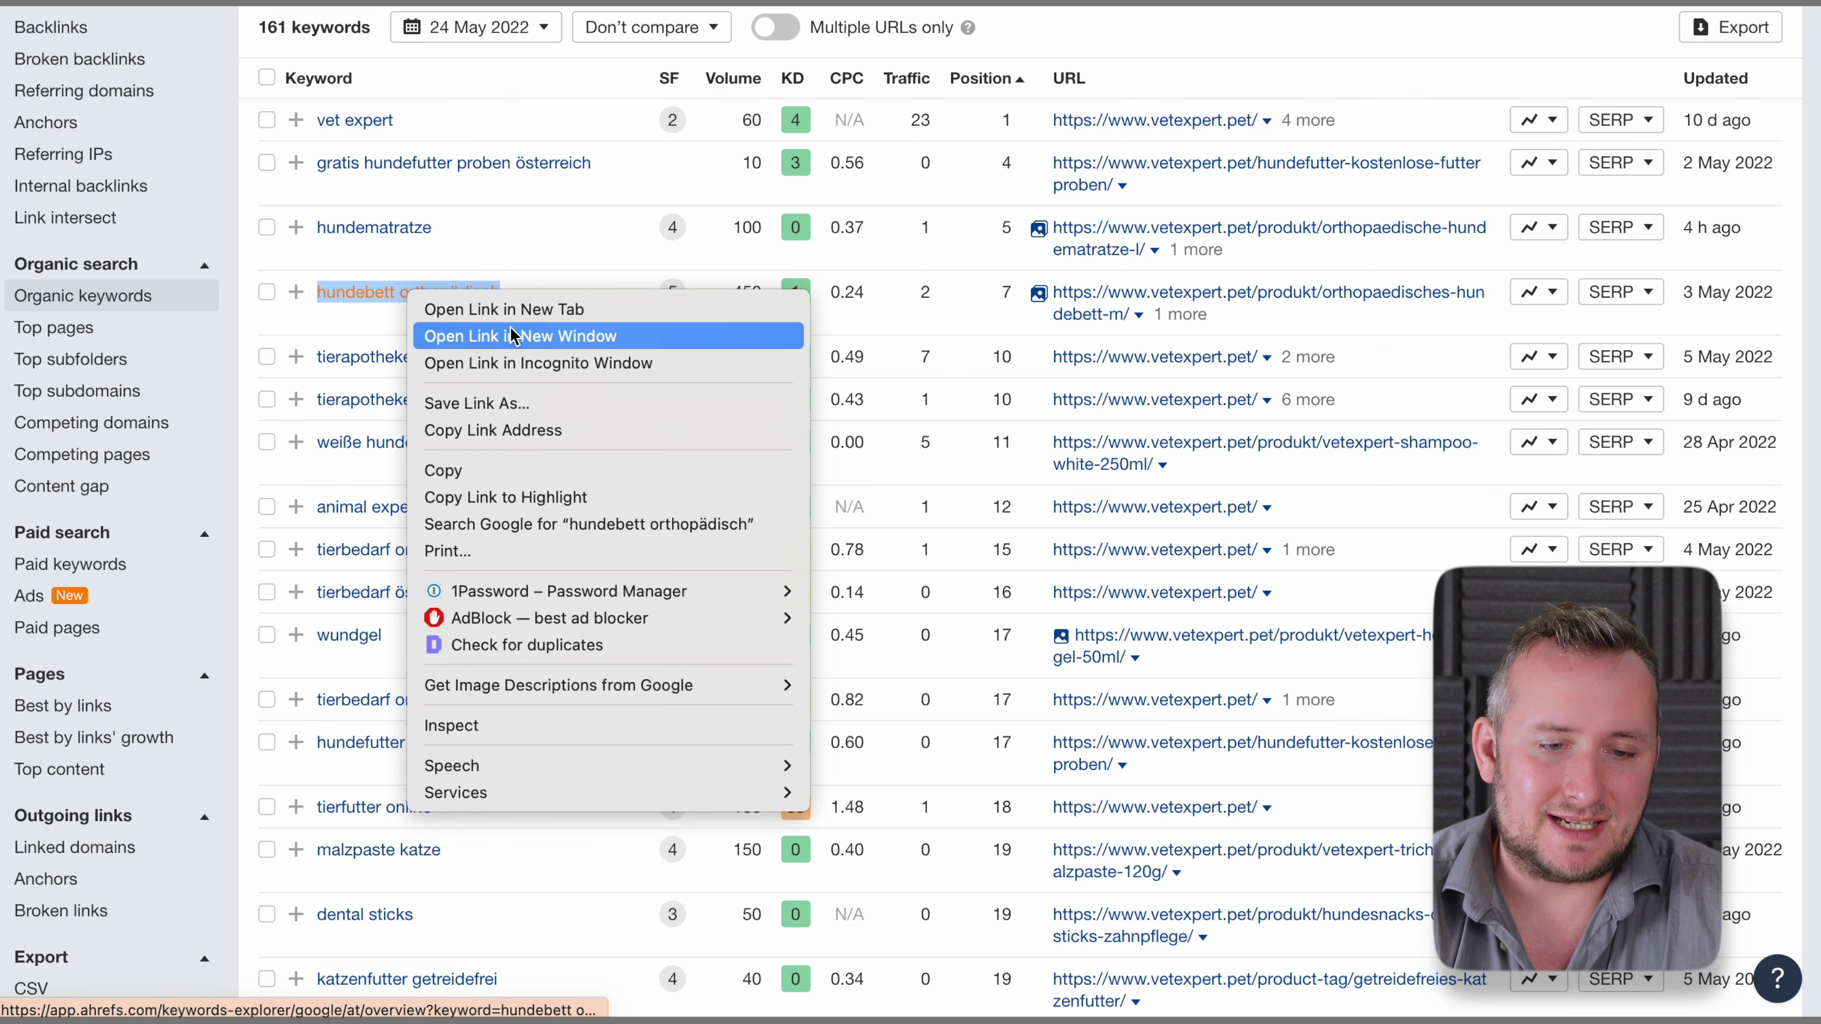
{"action": "left_click", "coordinate": [539, 336]}
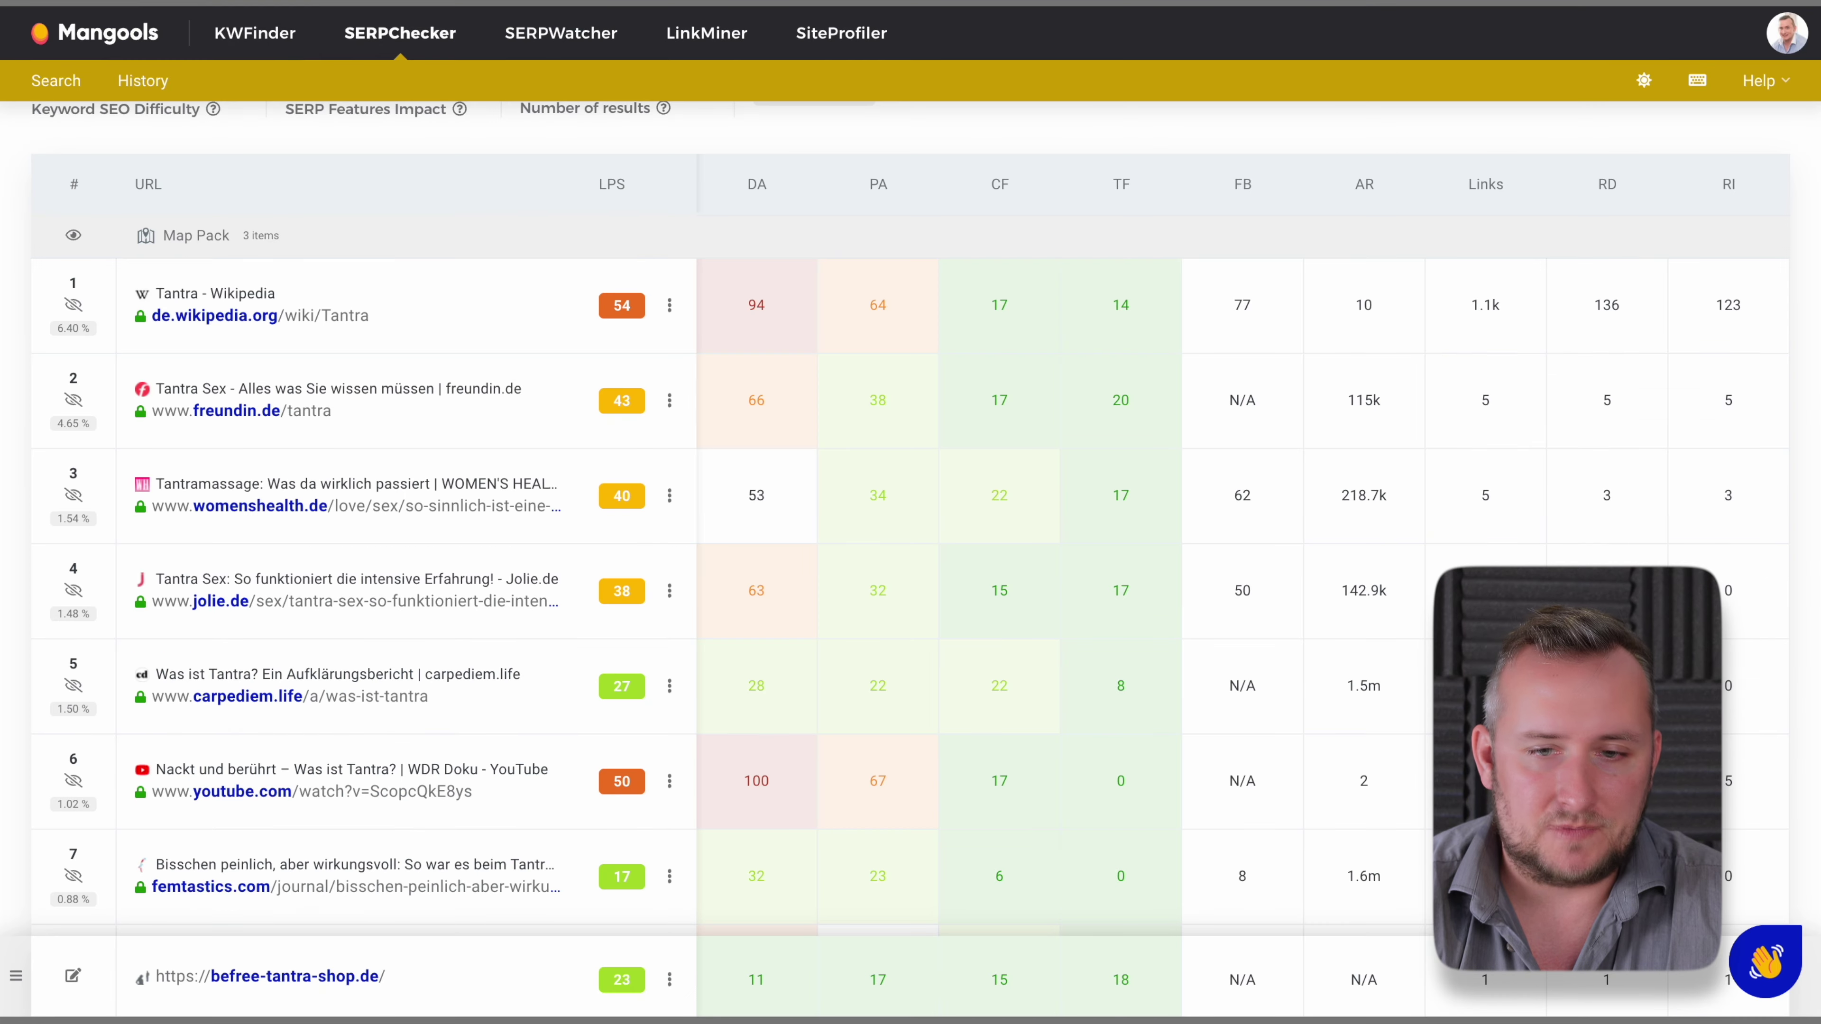
{"action": "scroll", "coordinate": [301, 65], "scroll_direction": "up", "scroll_amount": 5}
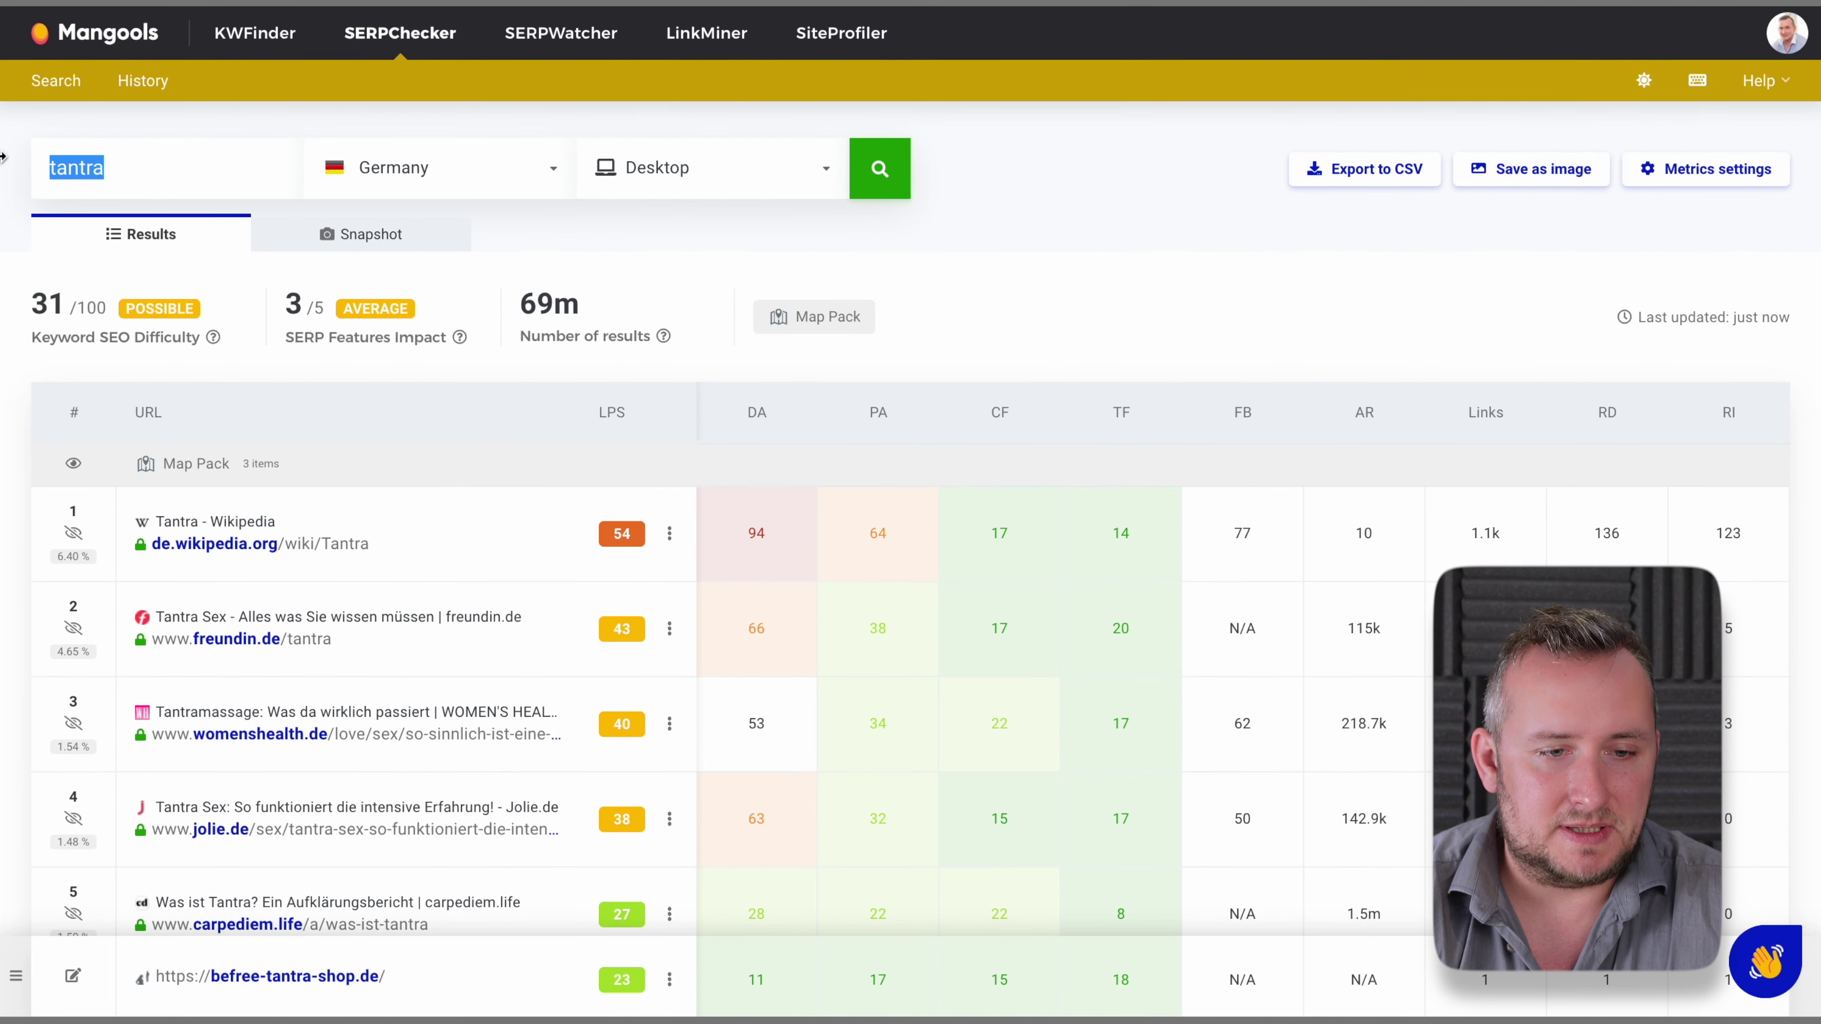
{"action": "left_click", "coordinate": [878, 168]}
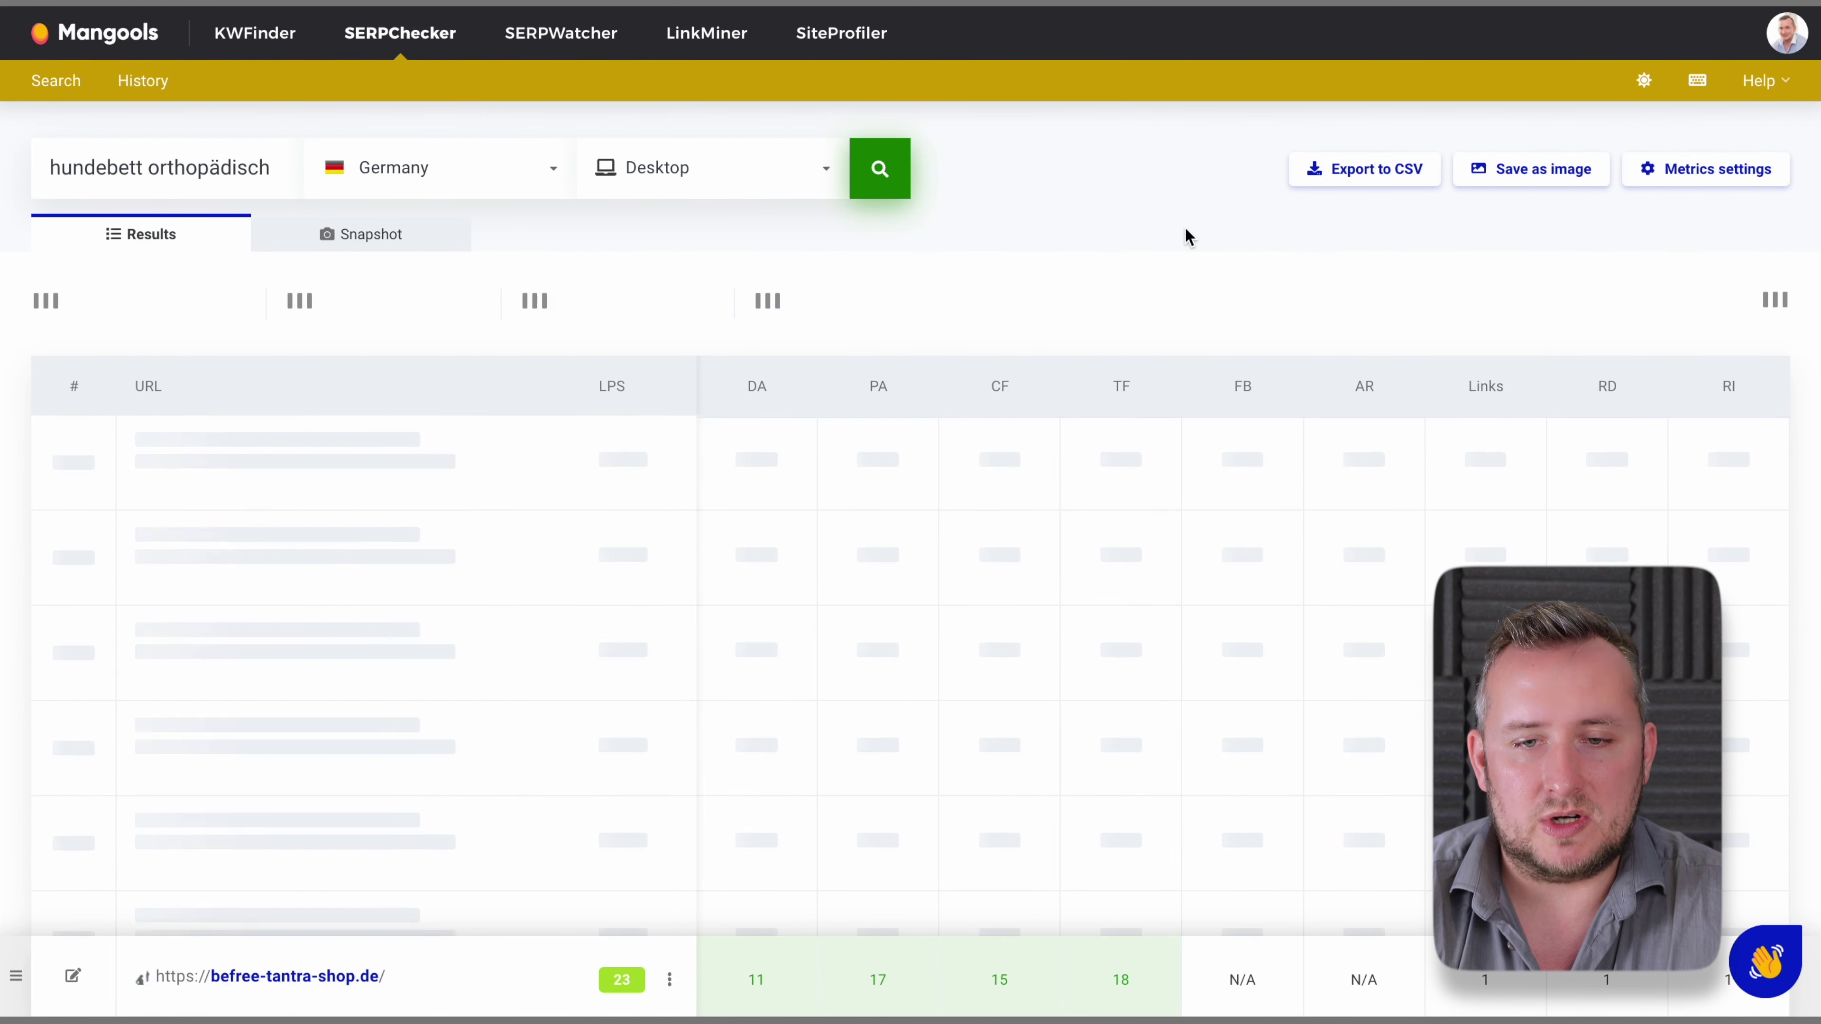
{"action": "scroll", "coordinate": [1064, 772], "scroll_direction": "down", "scroll_amount": 6}
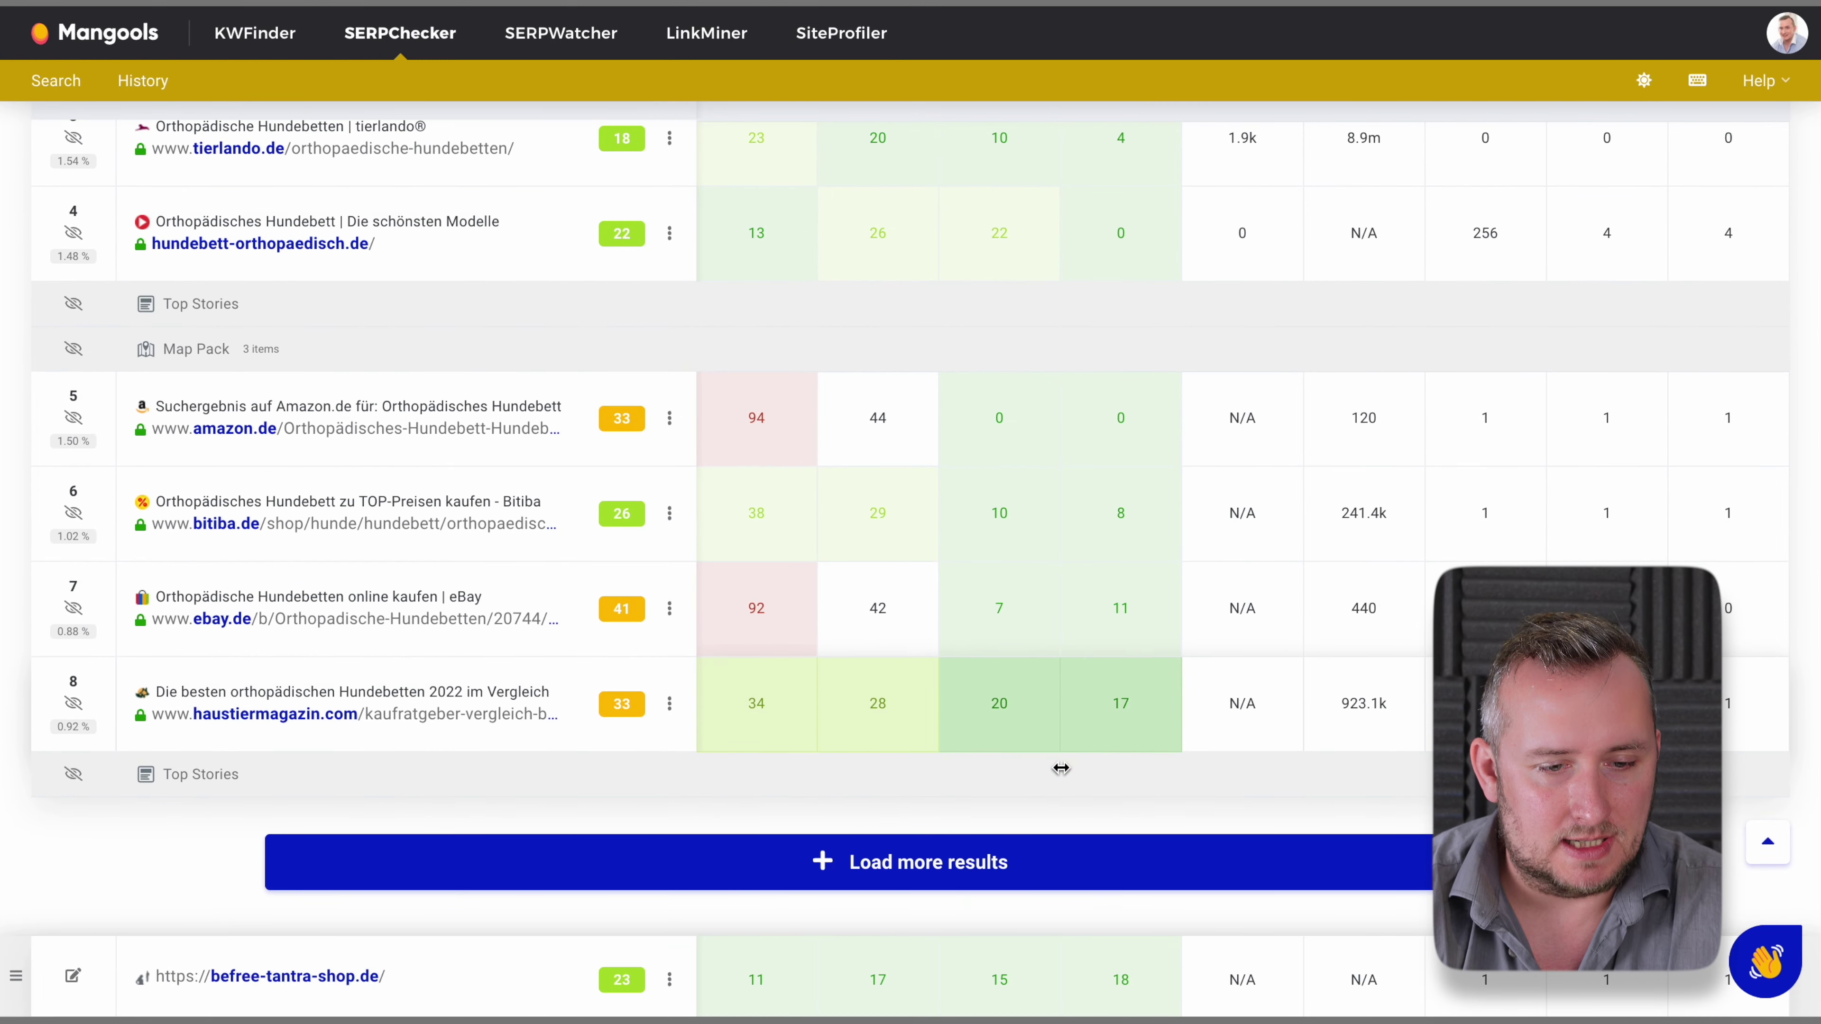
{"action": "scroll", "coordinate": [1061, 769], "scroll_direction": "up", "scroll_amount": 5}
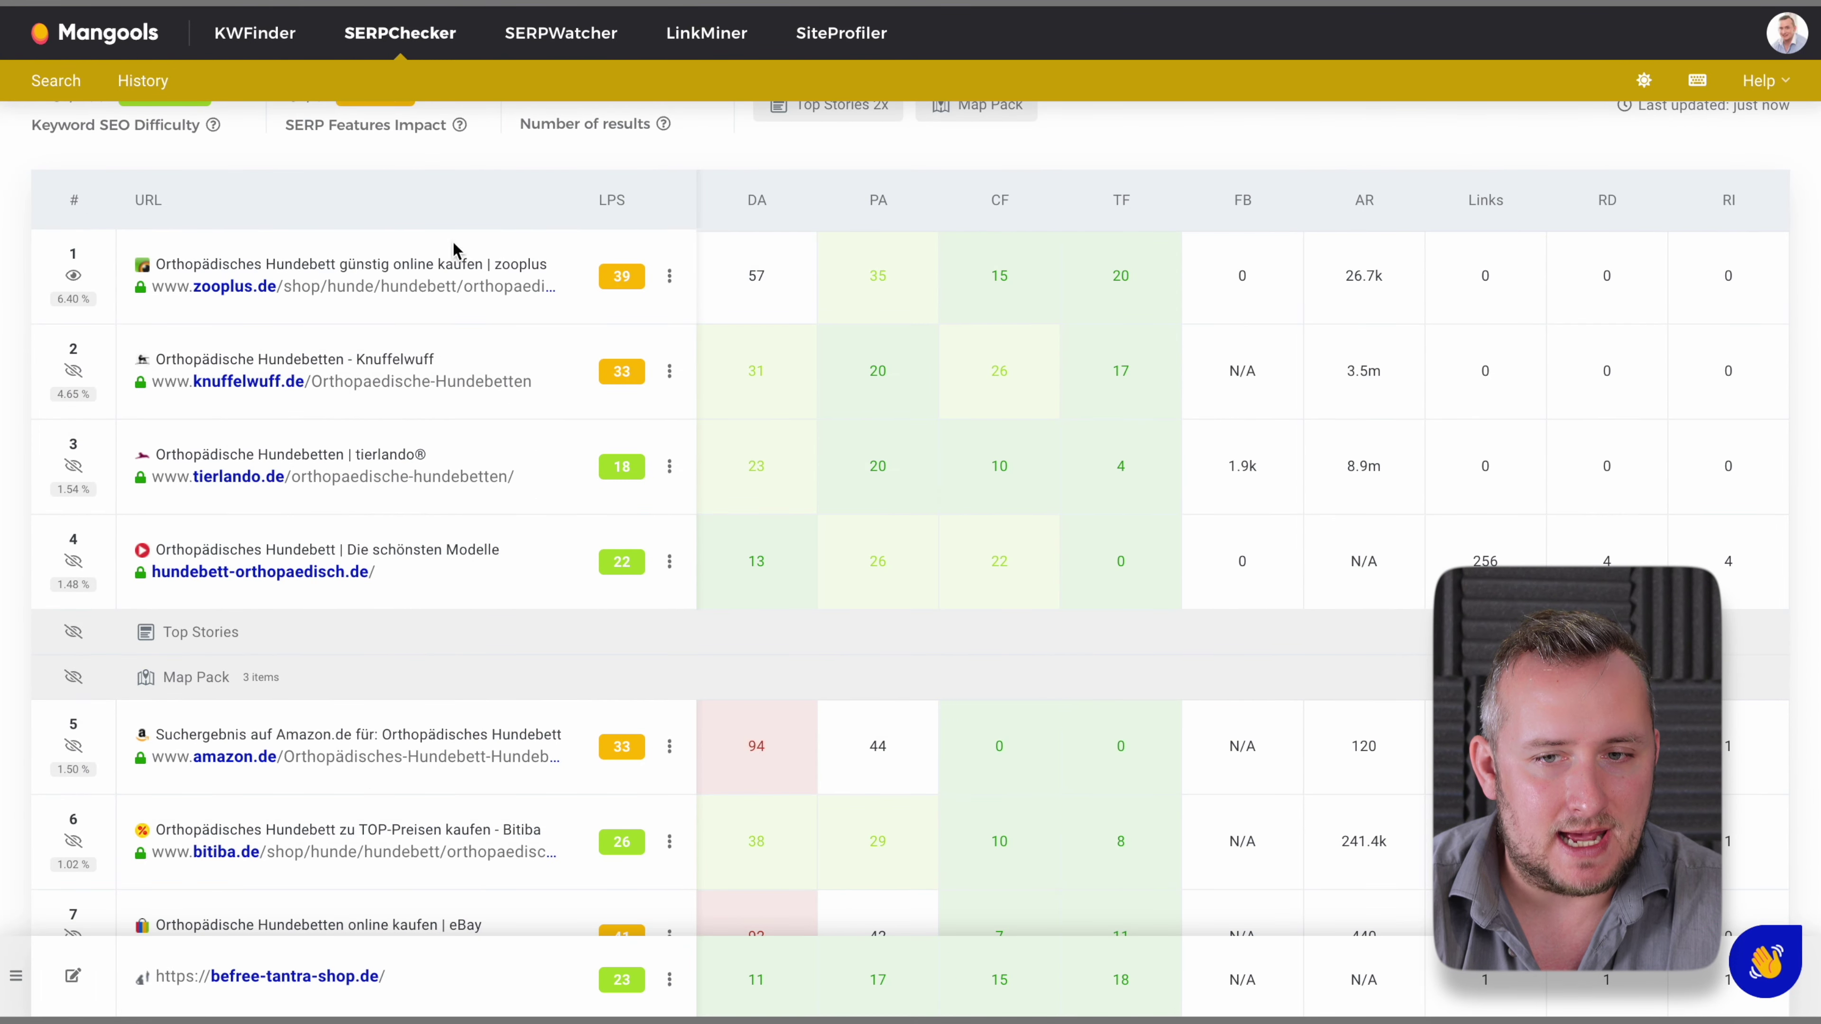
{"action": "scroll", "coordinate": [821, 535], "scroll_direction": "down", "scroll_amount": 1}
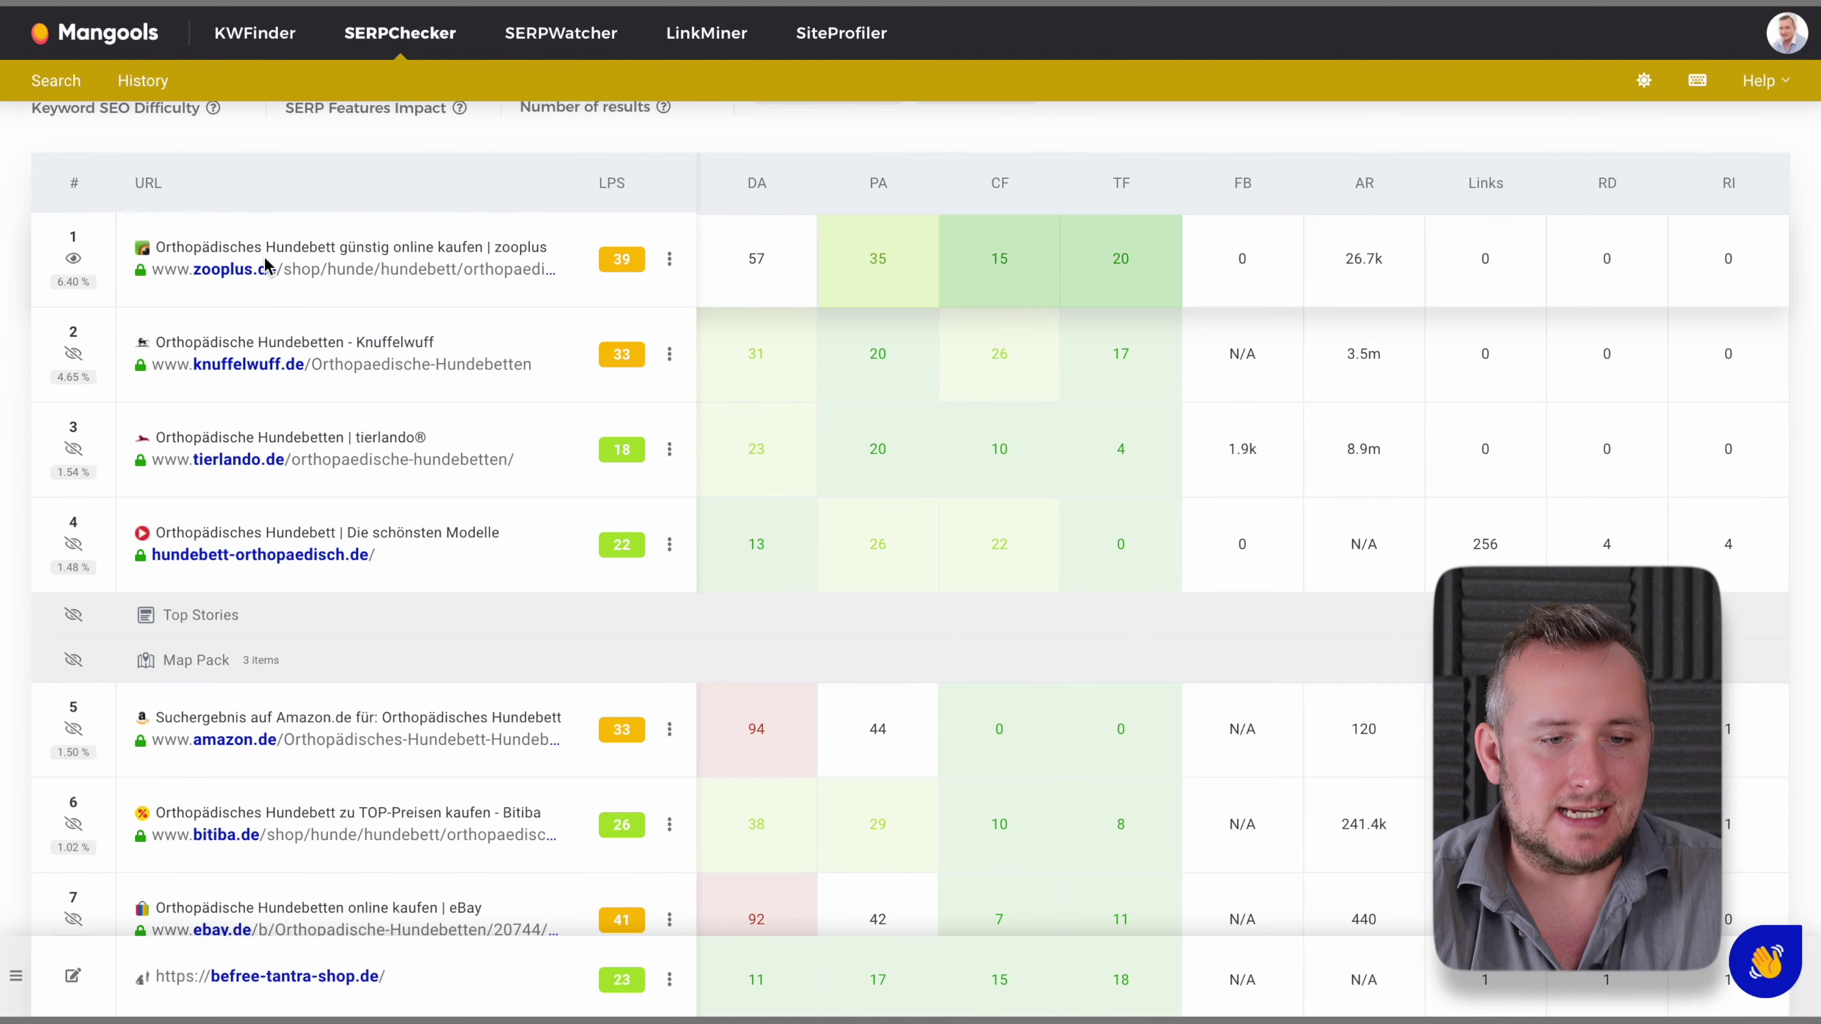
{"action": "scroll", "coordinate": [388, 583], "scroll_direction": "down", "scroll_amount": 3}
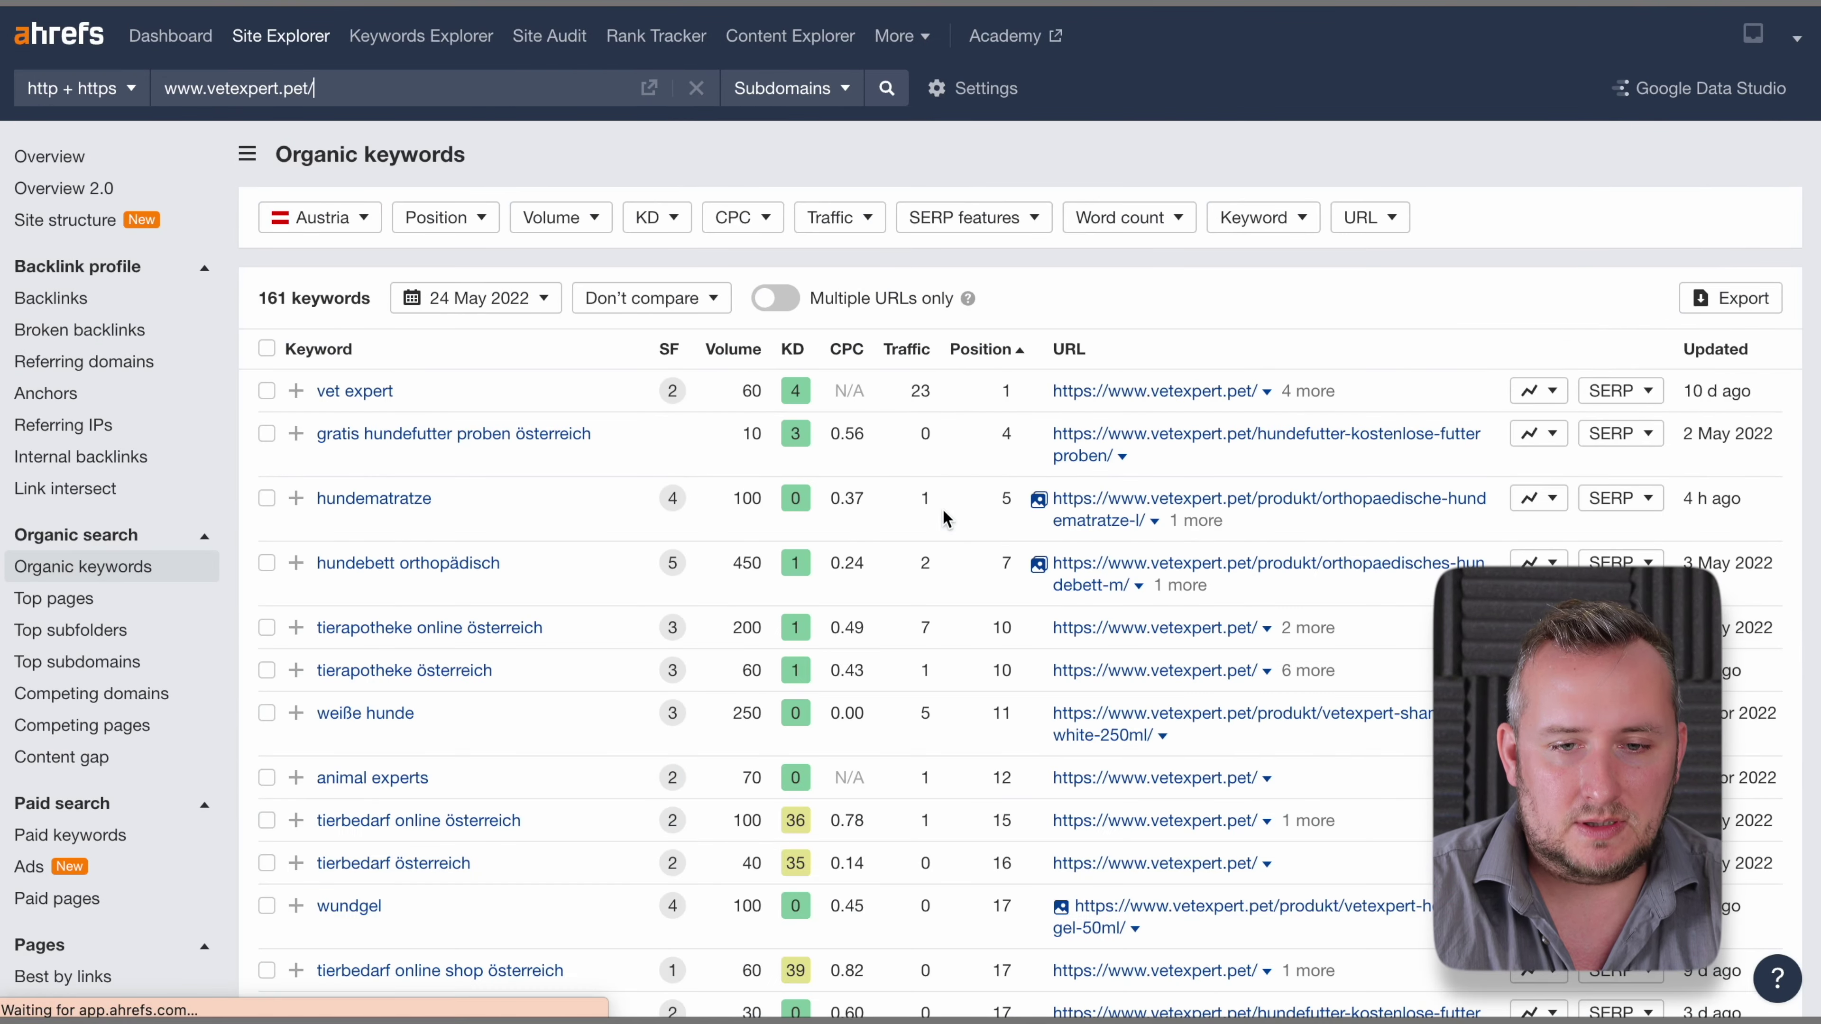
Step: Go to the VETEXPERT shop's Hundeschlafplätze / Orthopädische Hundebetten category and examine its product list and the descriptive text below it
{"action": "scroll", "coordinate": [948, 624], "scroll_direction": "down", "scroll_amount": 3}
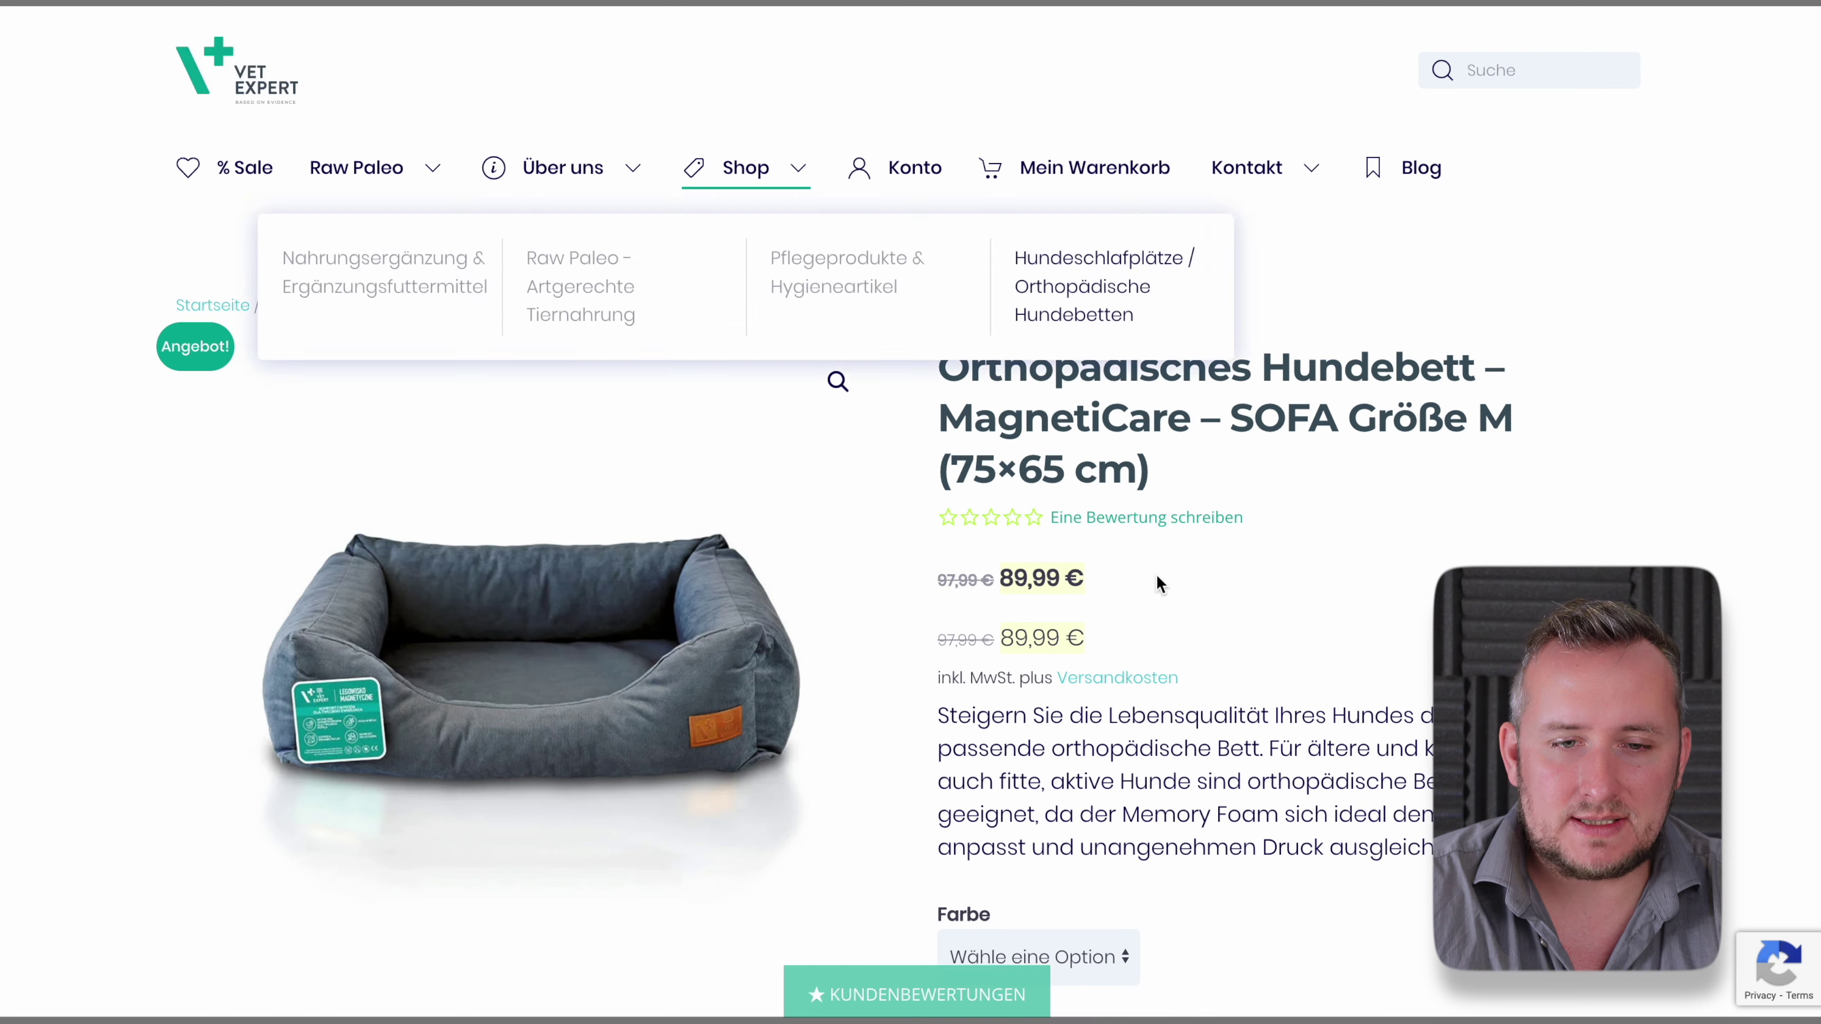
{"action": "mouse_move", "coordinate": [748, 162]}
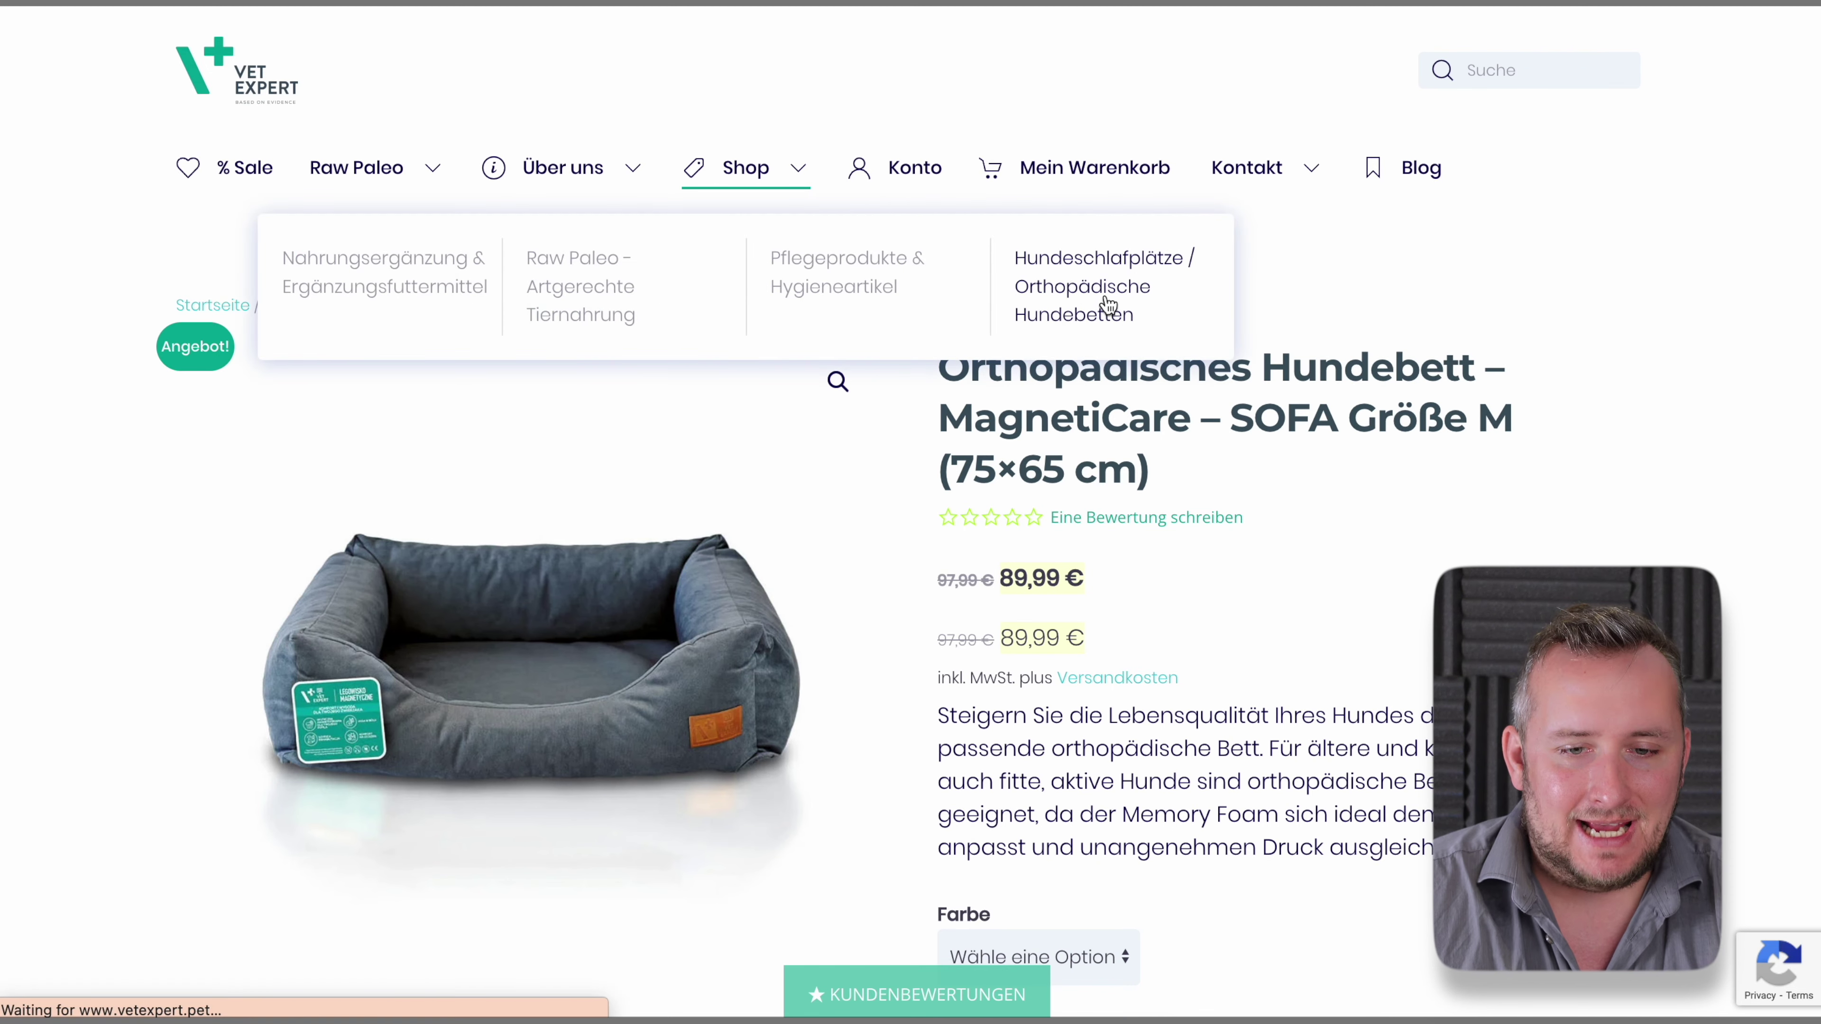
{"action": "scroll", "coordinate": [1064, 482], "scroll_direction": "down", "scroll_amount": 5}
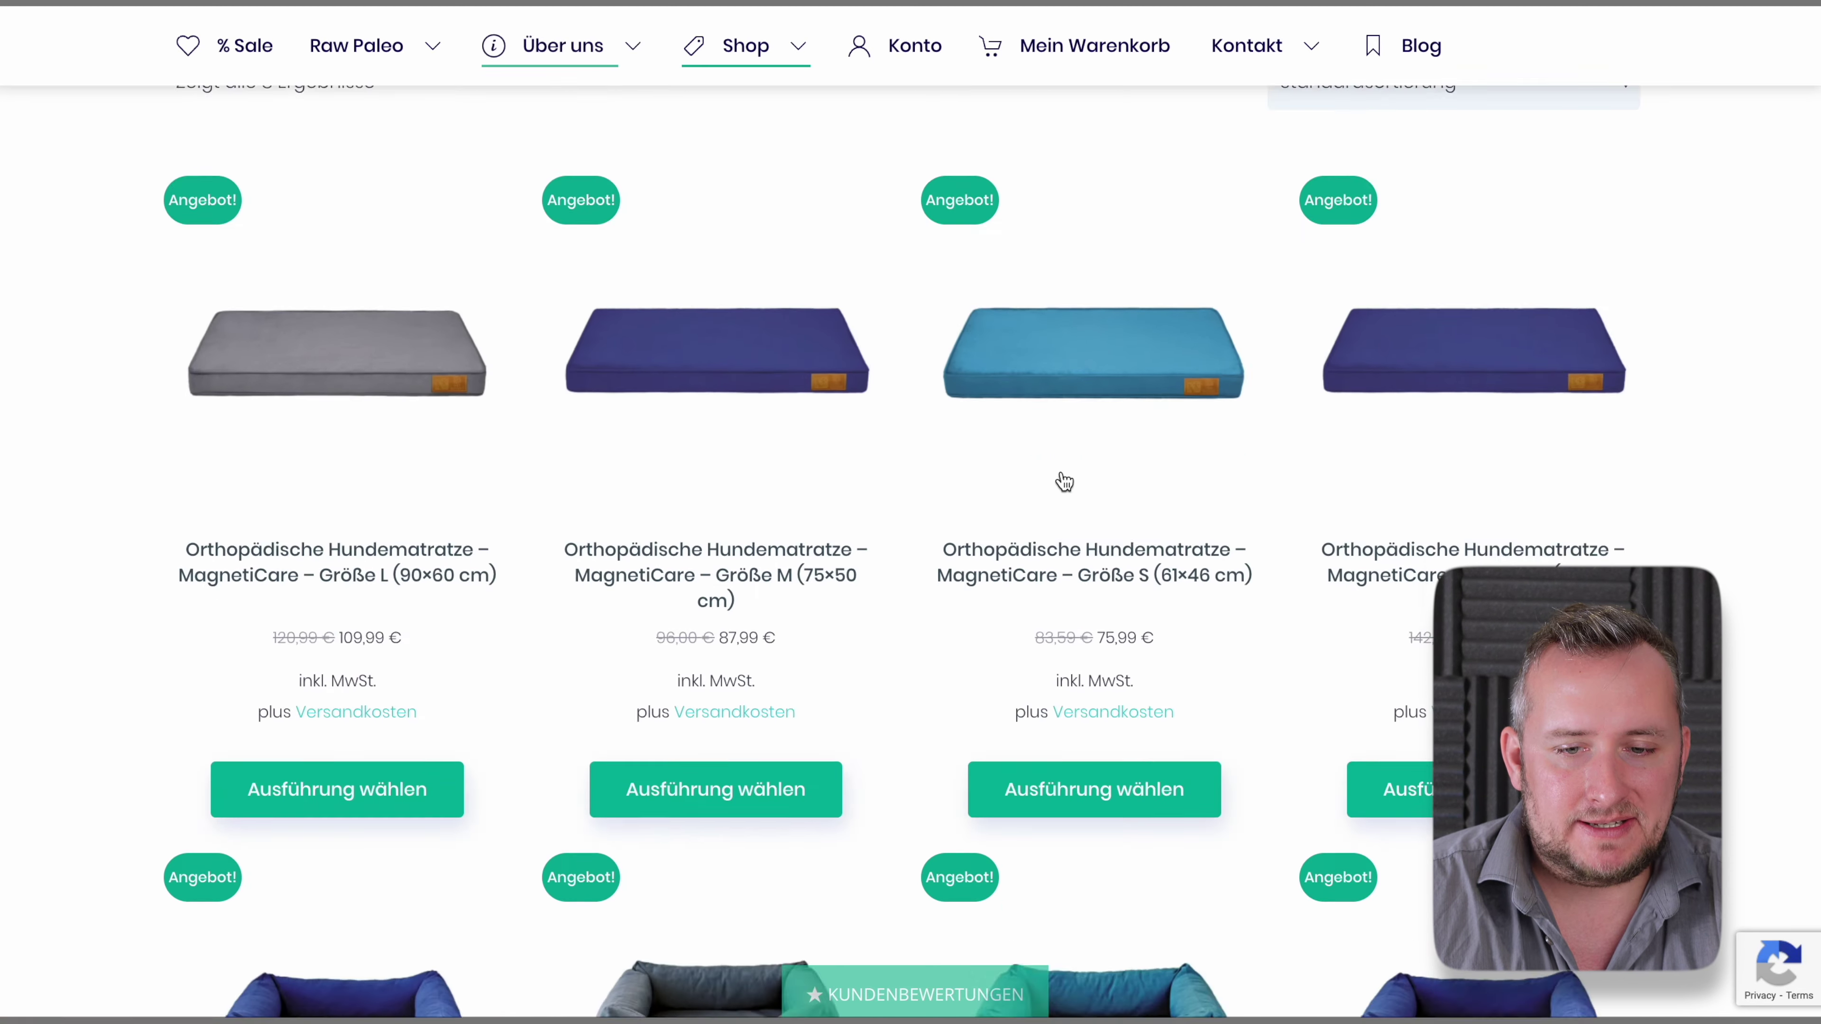
{"action": "scroll", "coordinate": [1065, 482], "scroll_direction": "down", "scroll_amount": 15}
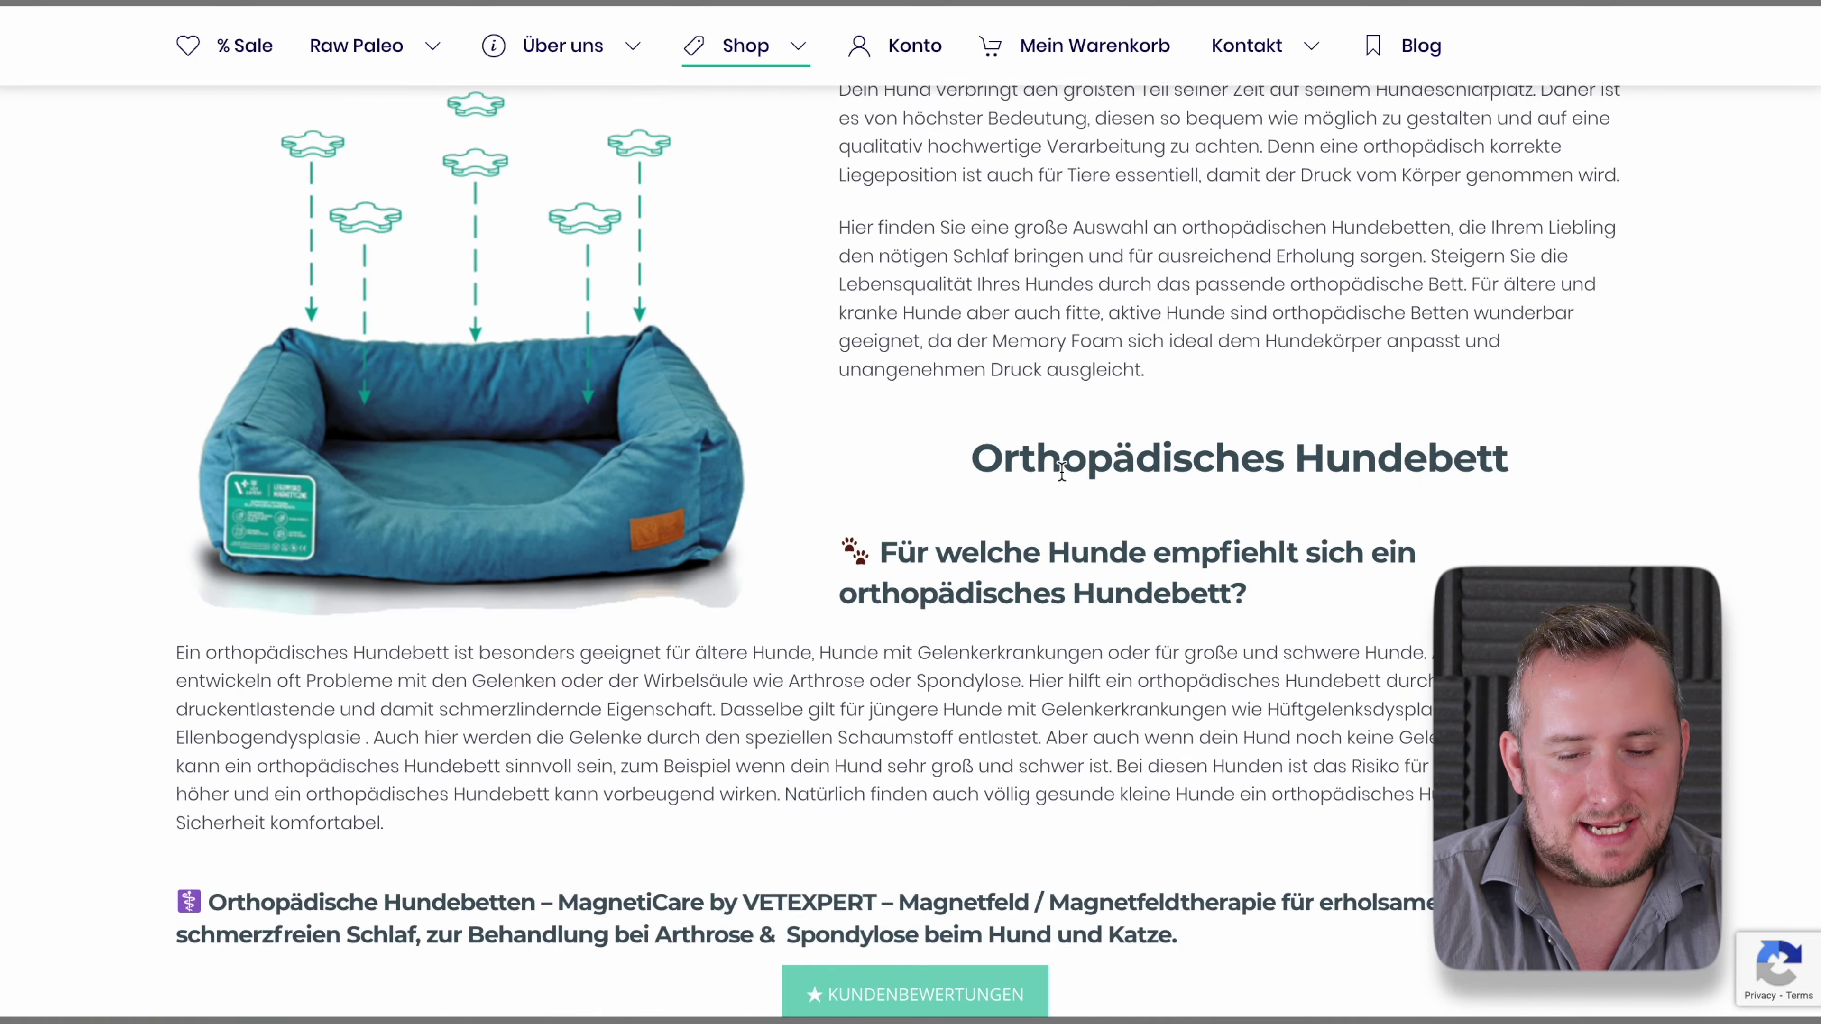
{"action": "scroll", "coordinate": [1062, 470], "scroll_direction": "down", "scroll_amount": 8}
{"action": "scroll", "coordinate": [1062, 470], "scroll_direction": "up", "scroll_amount": 20}
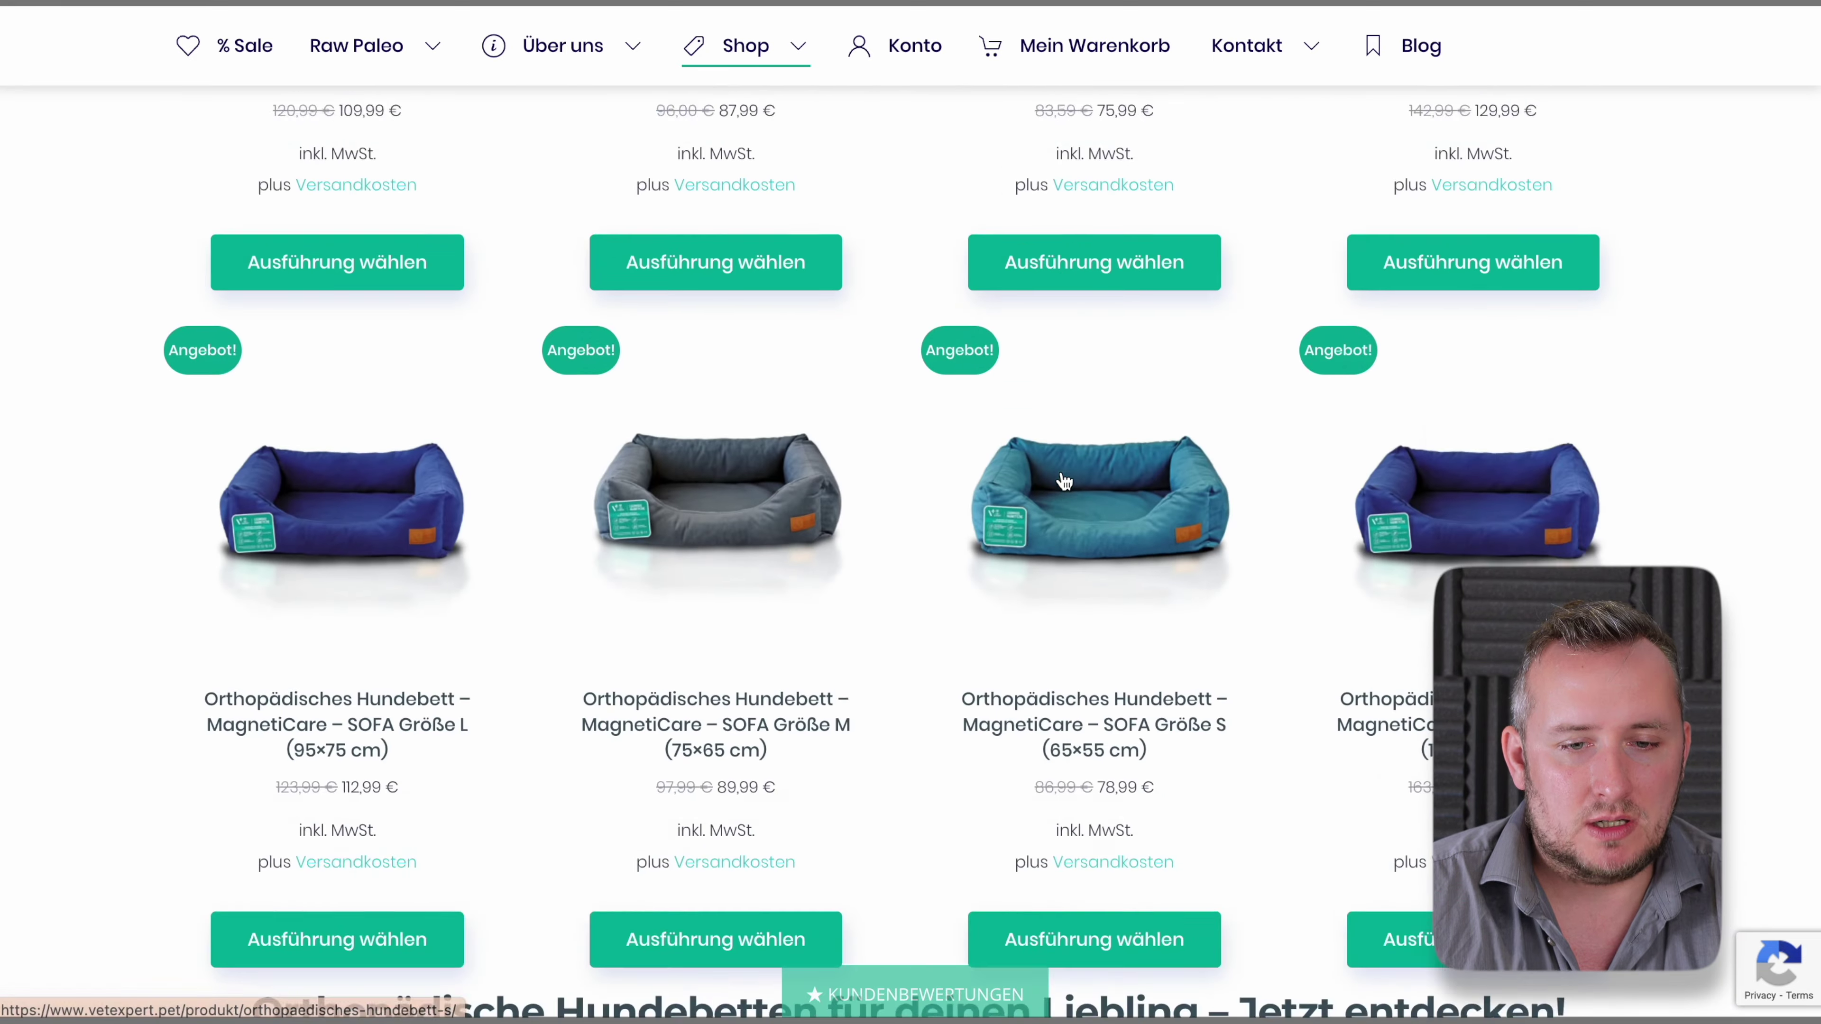
{"action": "scroll", "coordinate": [1065, 482], "scroll_direction": "up", "scroll_amount": 8}
{"action": "scroll", "coordinate": [782, 422], "scroll_direction": "up", "scroll_amount": 5}
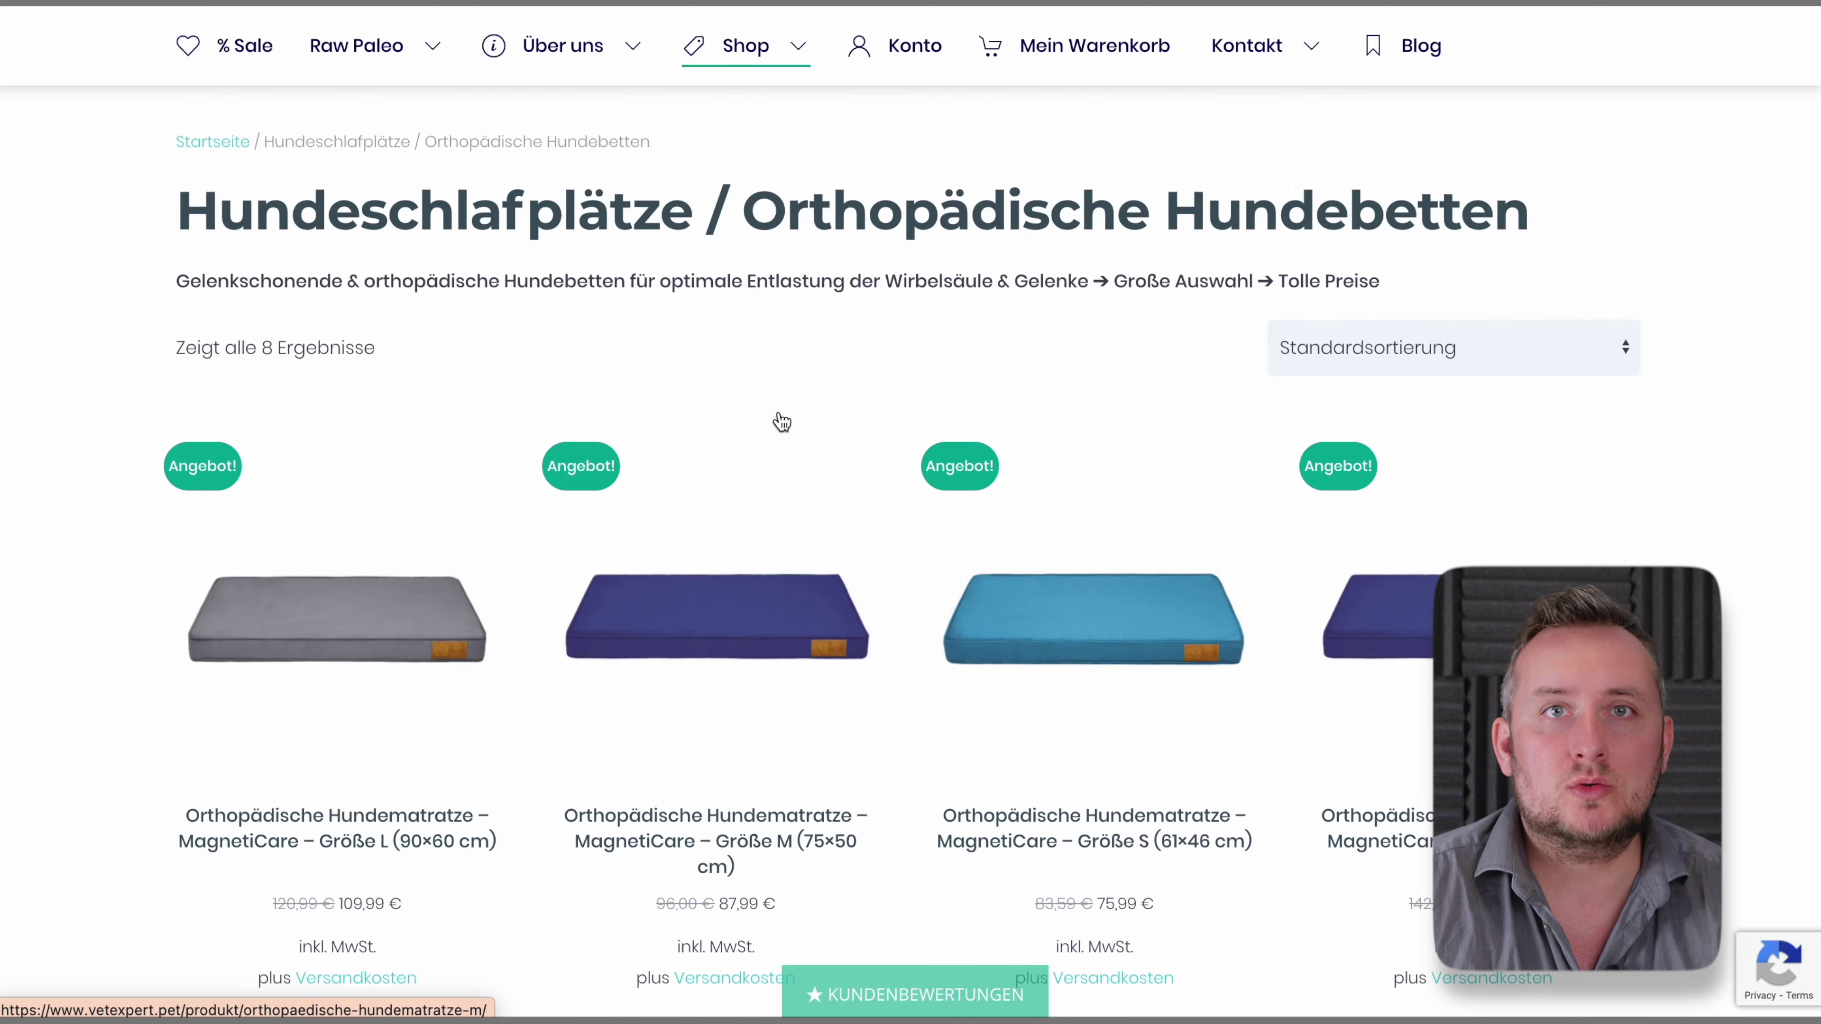
{"action": "scroll", "coordinate": [801, 480], "scroll_direction": "down", "scroll_amount": 10}
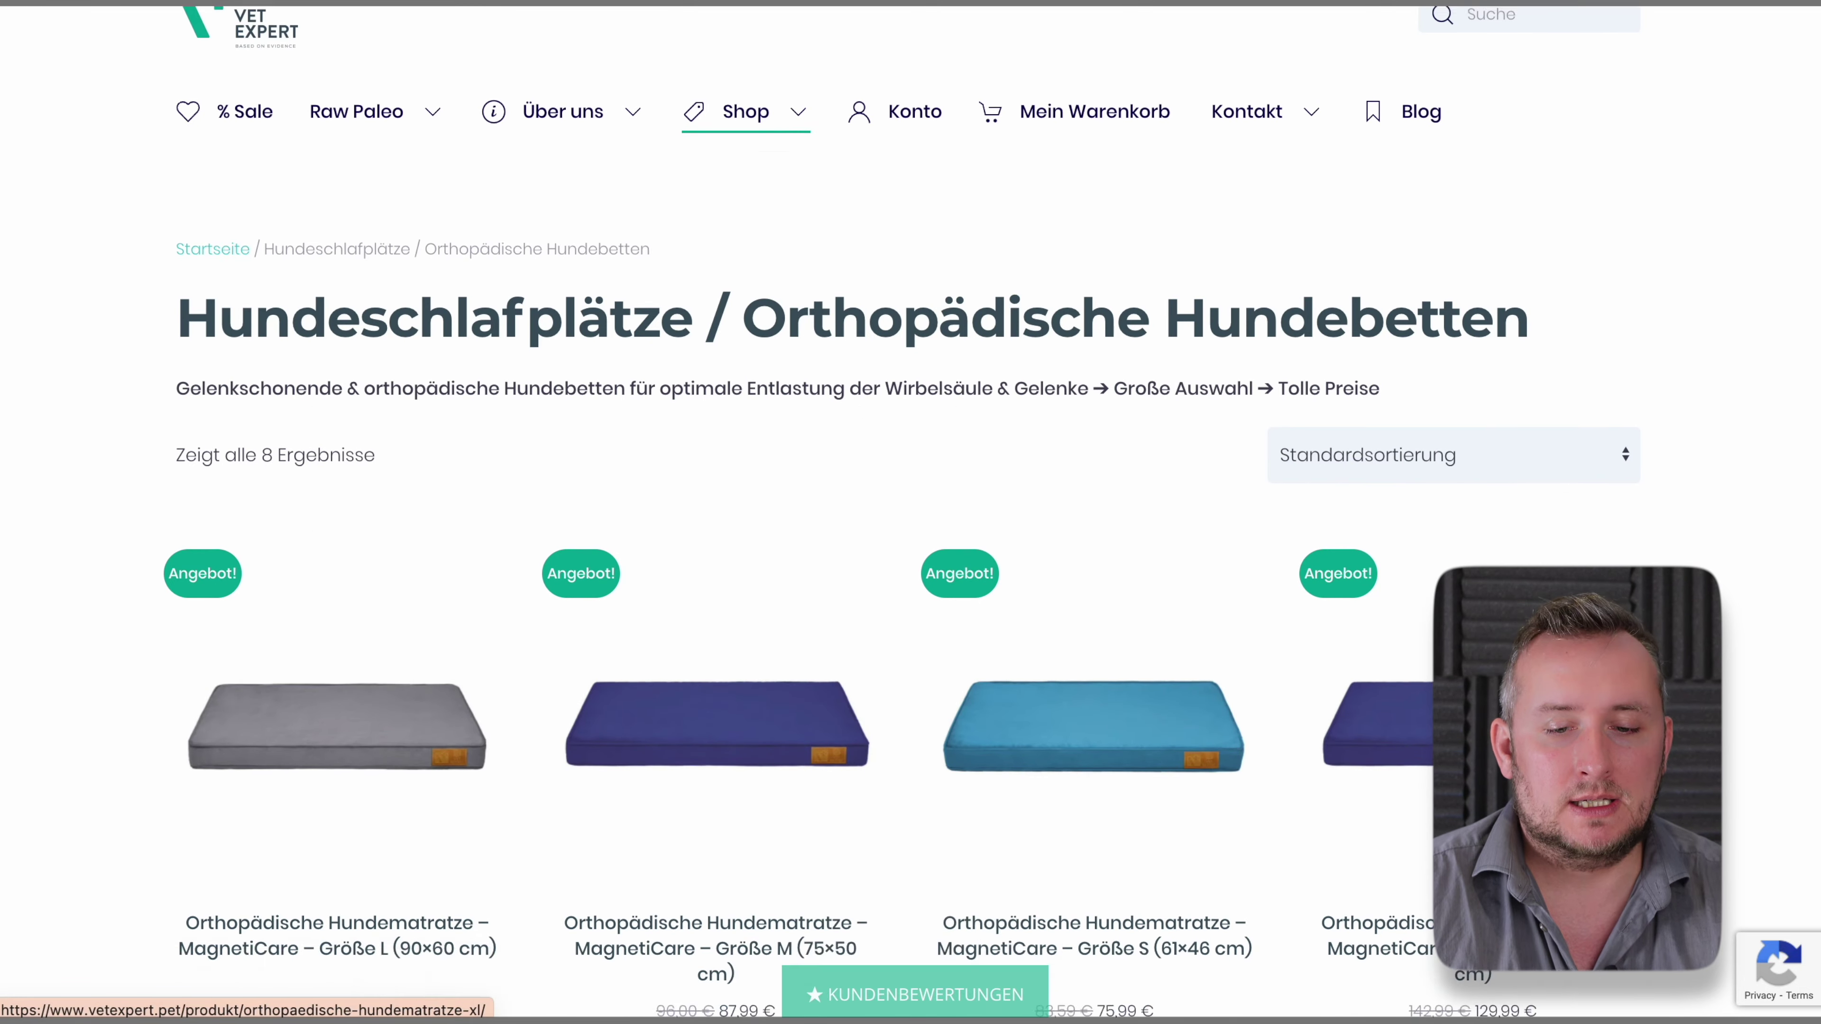
{"action": "scroll", "coordinate": [1325, 634], "scroll_direction": "down", "scroll_amount": 10}
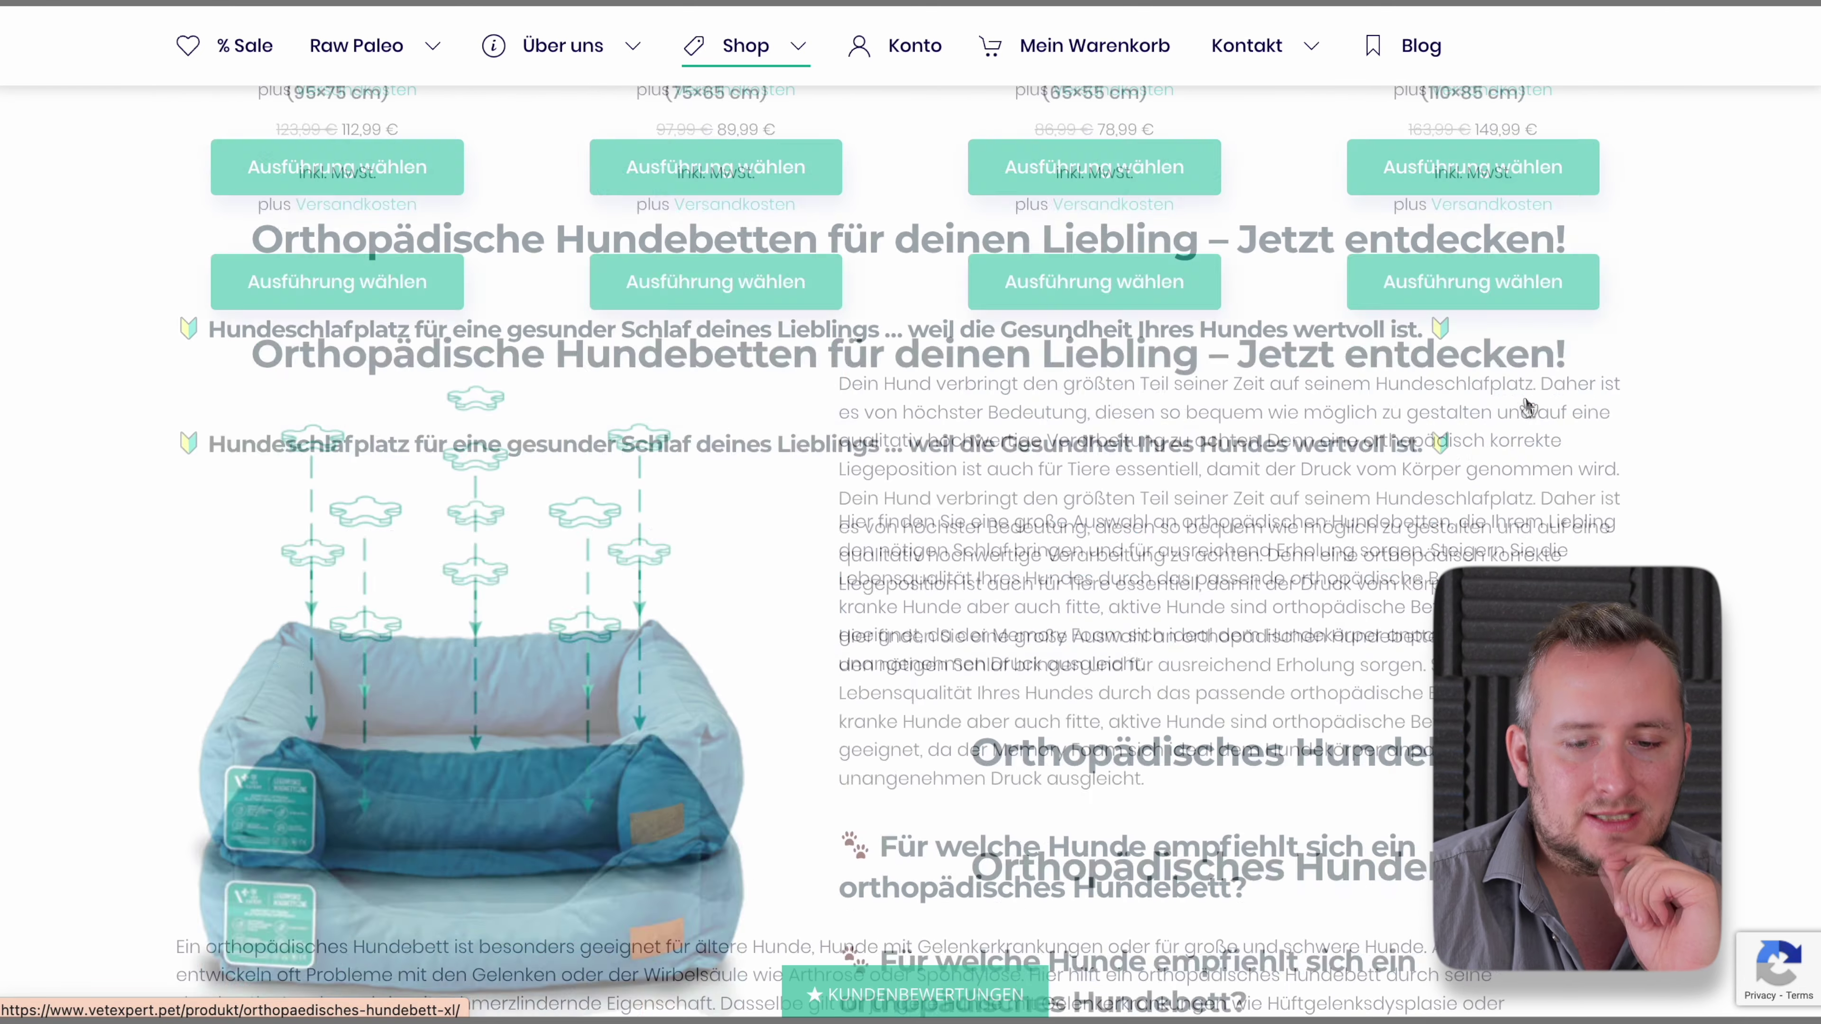
{"action": "scroll", "coordinate": [1325, 634], "scroll_direction": "down", "scroll_amount": 5}
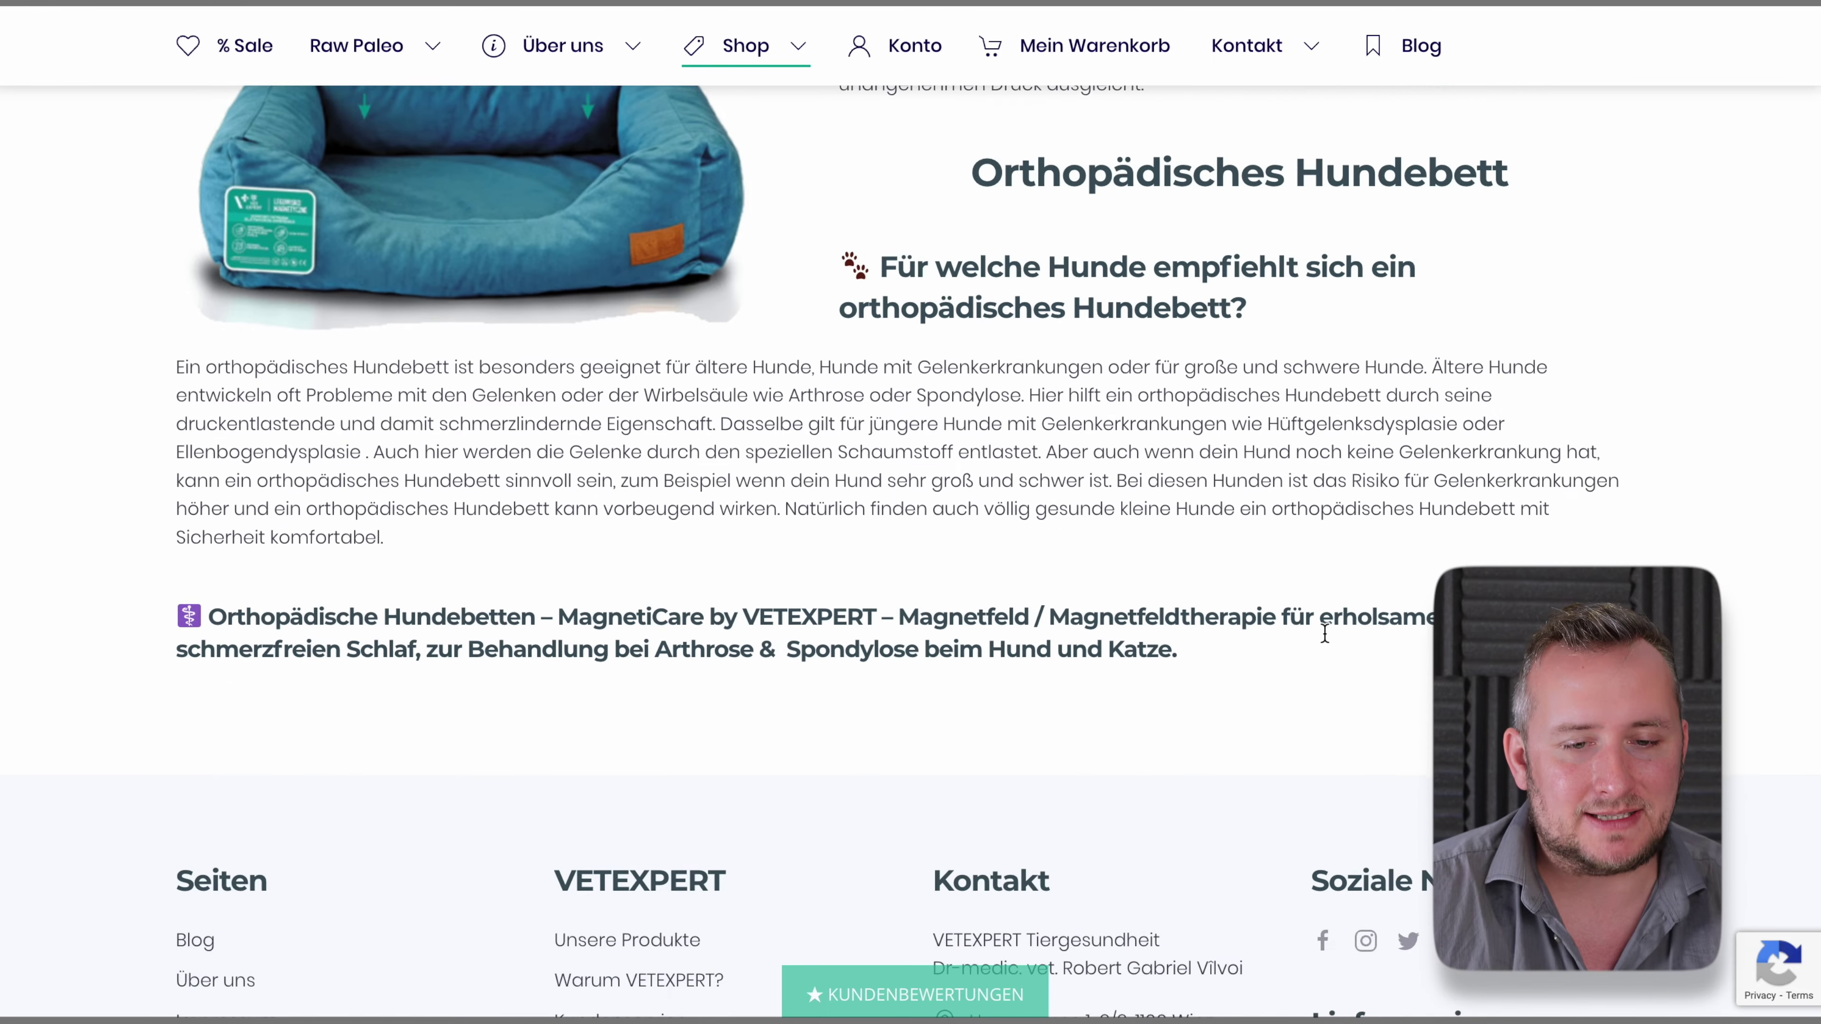
{"action": "scroll", "coordinate": [815, 398], "scroll_direction": "up", "scroll_amount": 4}
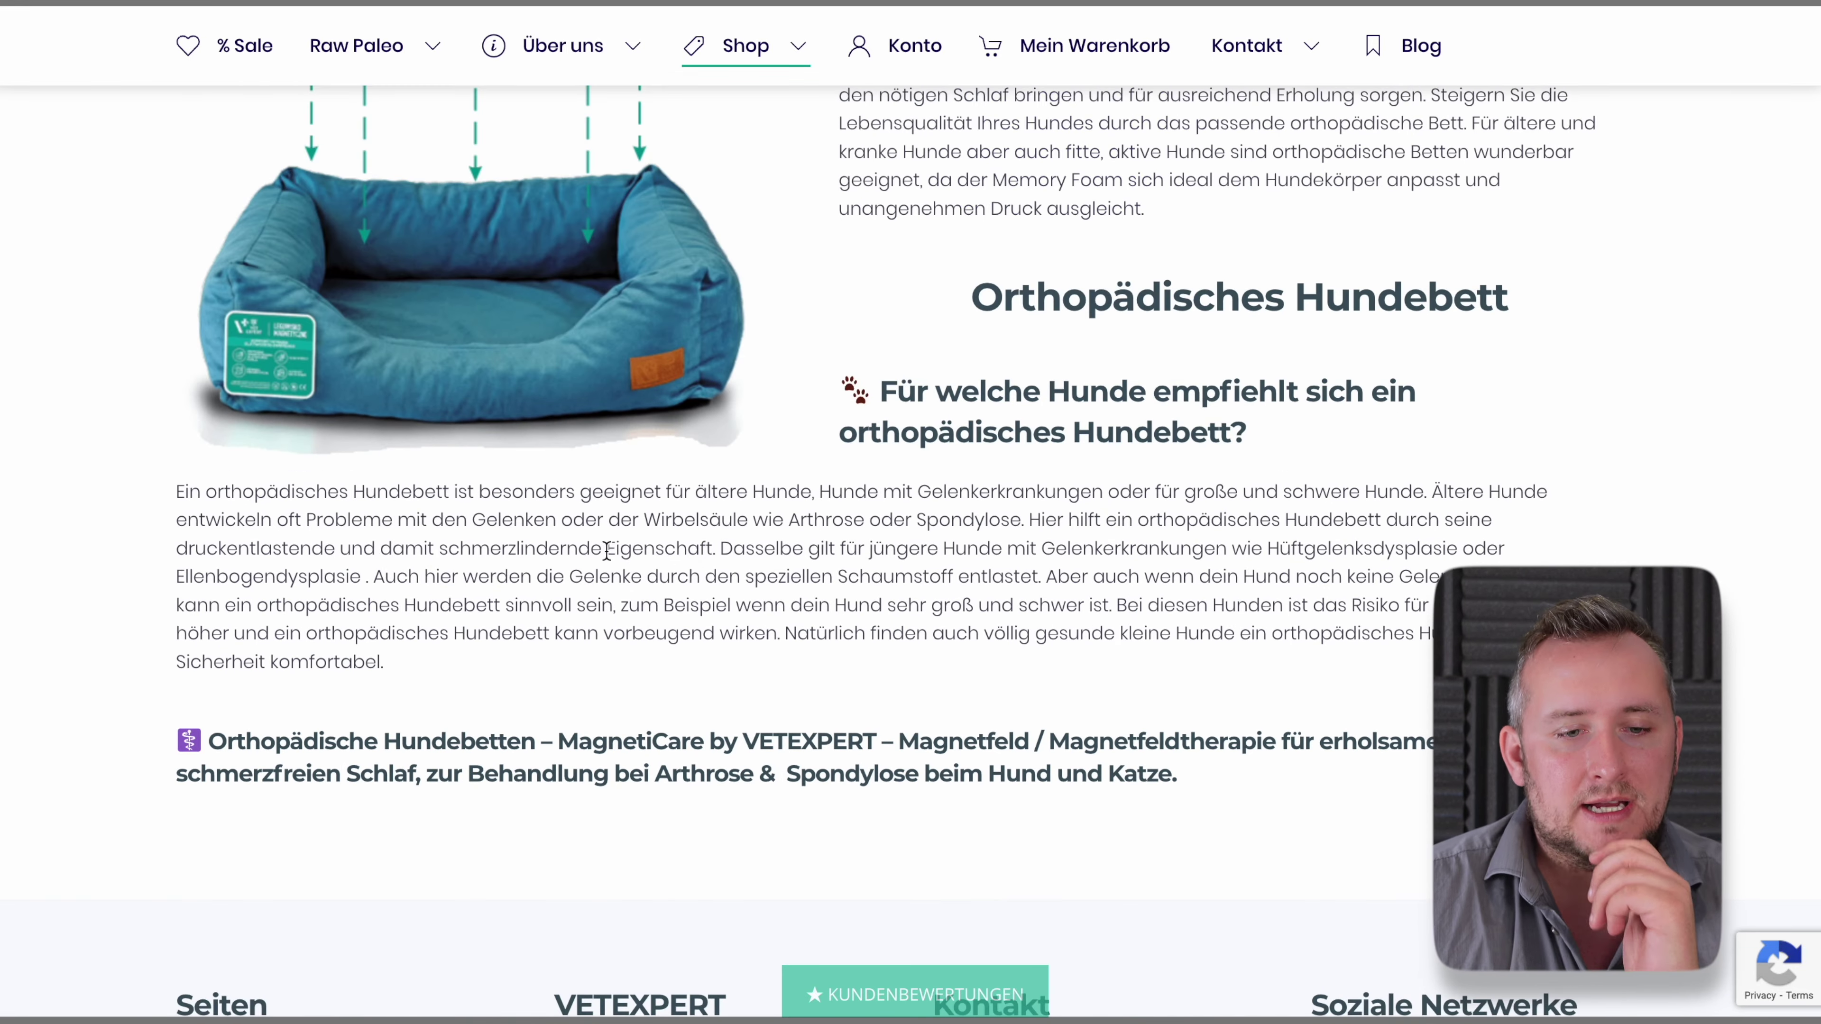
{"action": "scroll", "coordinate": [597, 848], "scroll_direction": "up", "scroll_amount": 3}
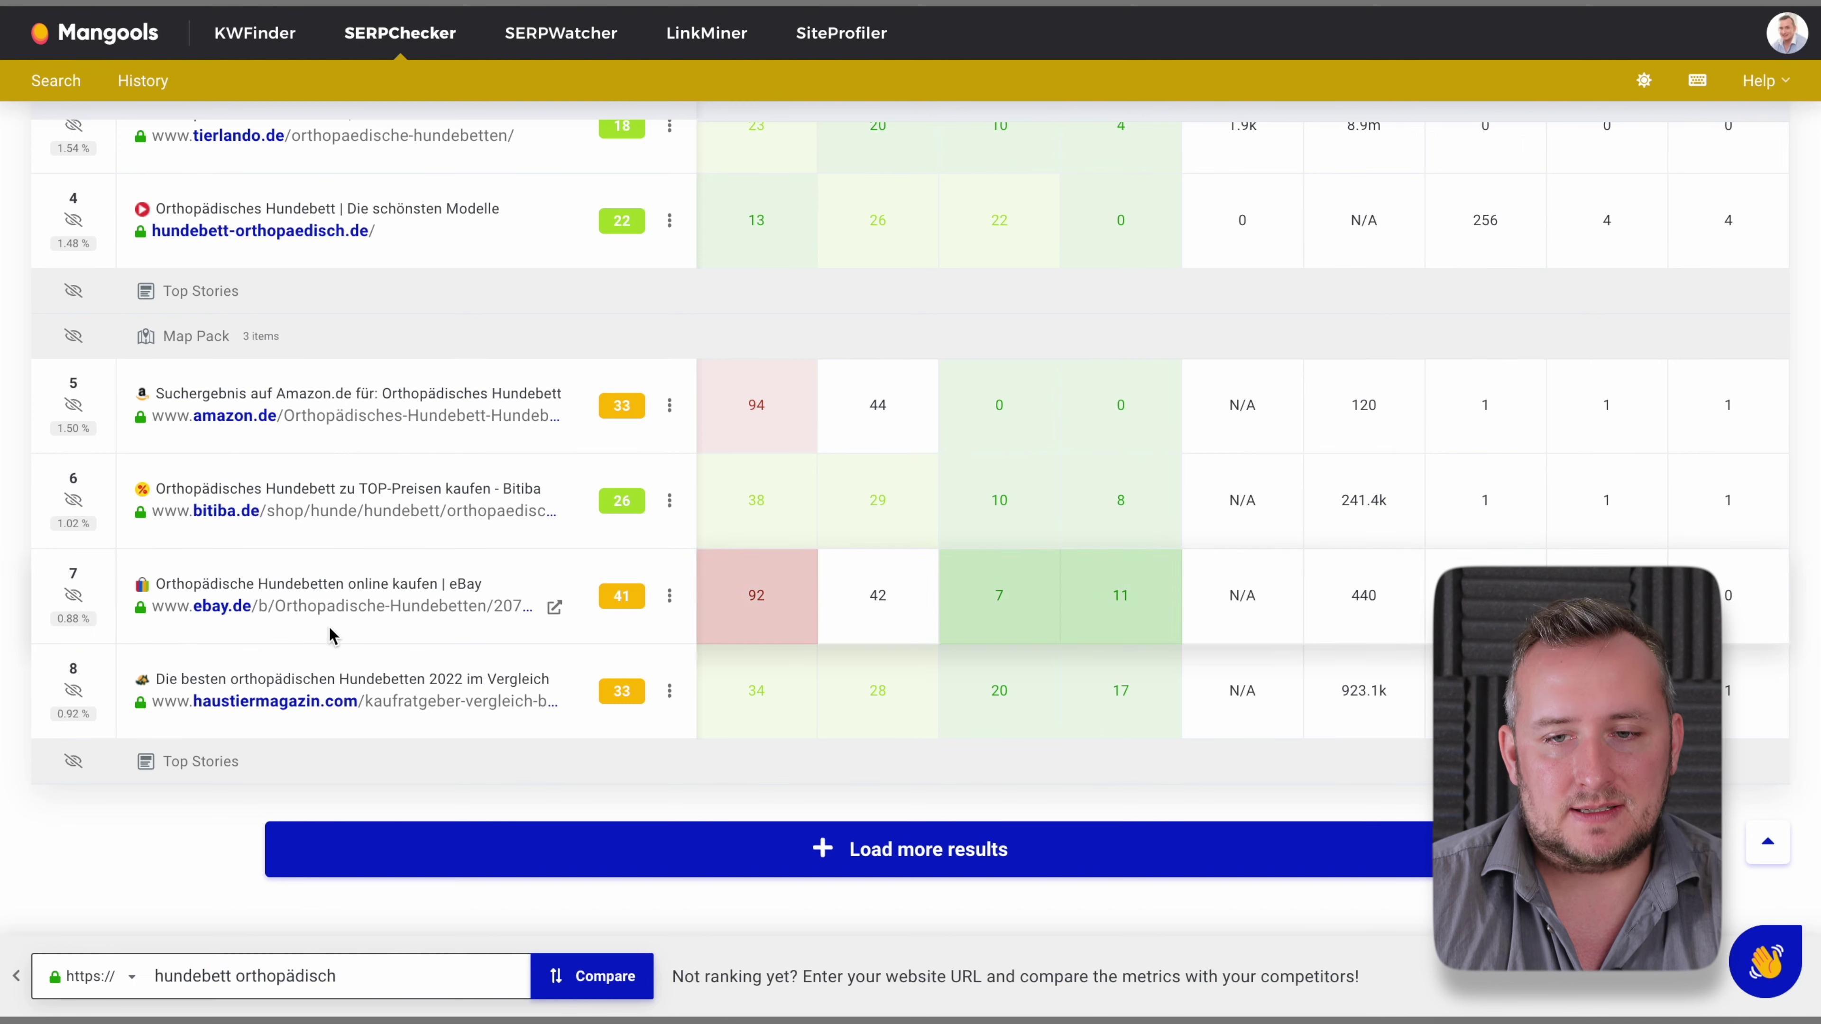
Step: In SERPChecker, compare the vetexpert.pet orthopaedic dog bed category URL with the pages ranking for "hundebett orthopädisch" and review their metrics
{"action": "left_click", "coordinate": [357, 981]}
{"action": "key", "text": "ctrl+v"}
{"action": "double_click", "coordinate": [208, 977]}
{"action": "key", "text": "BackSpace"}
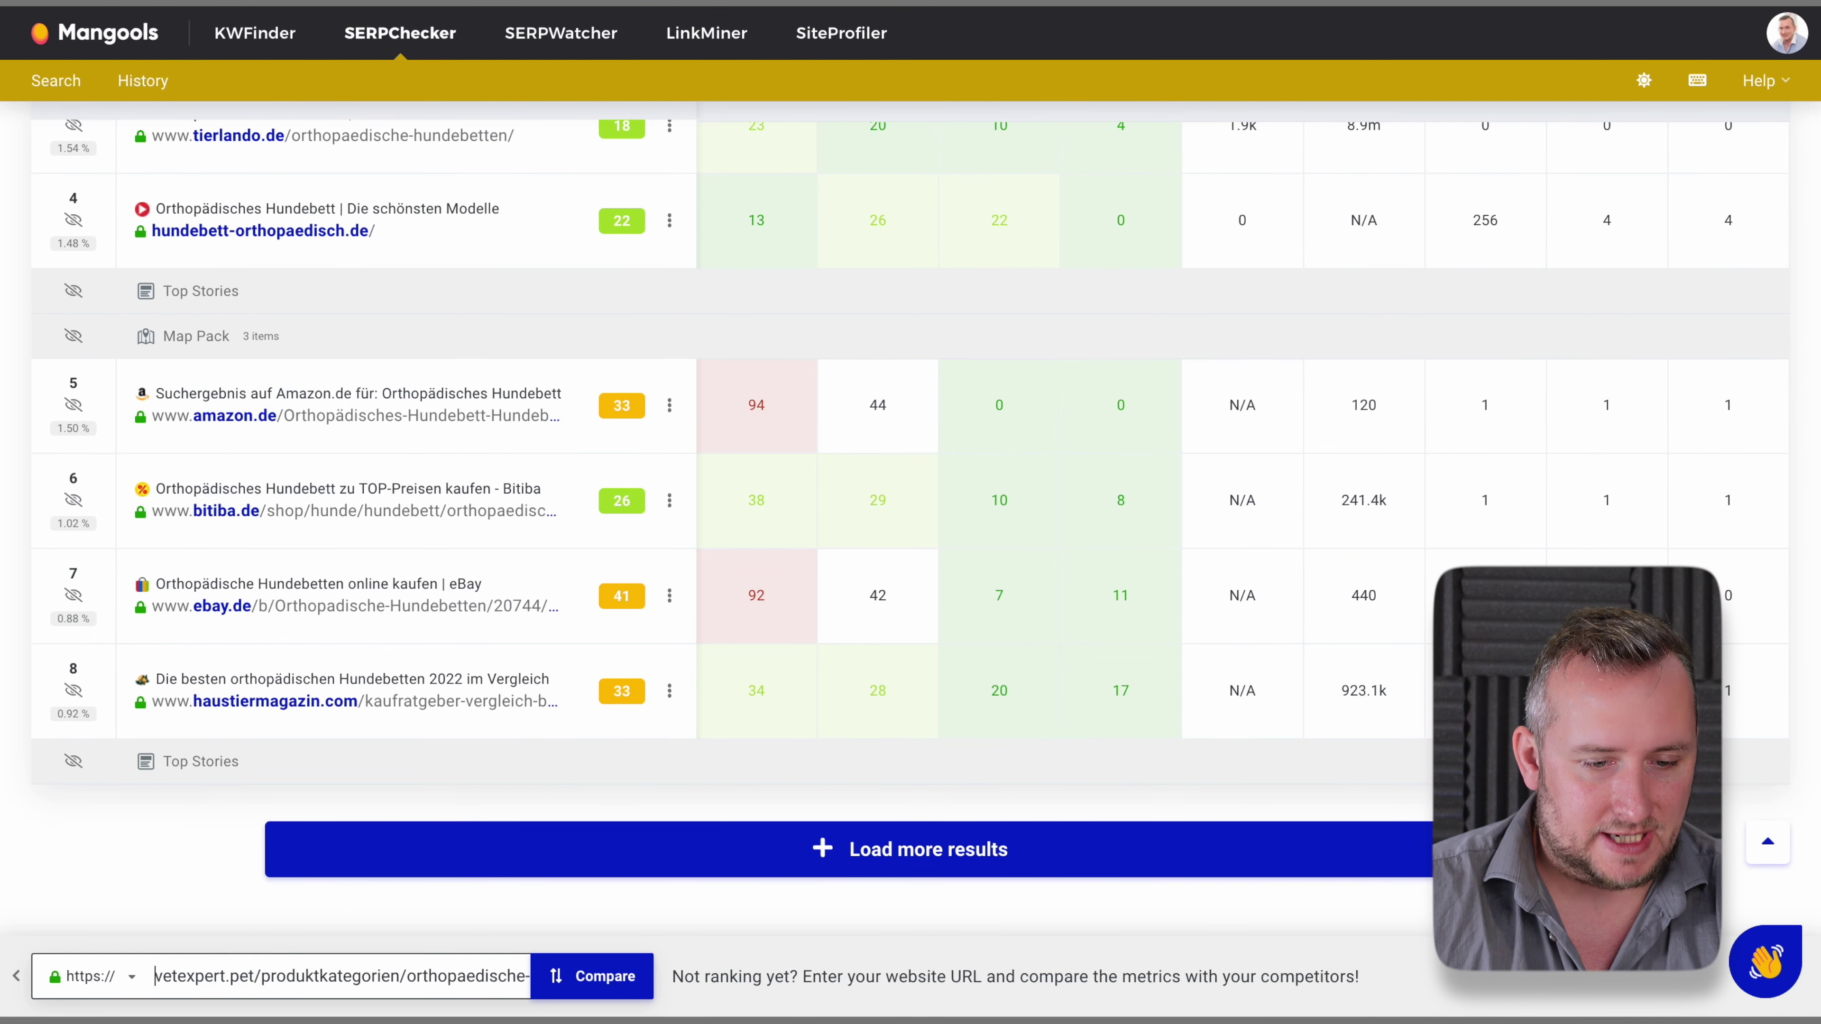
{"action": "left_click", "coordinate": [593, 977]}
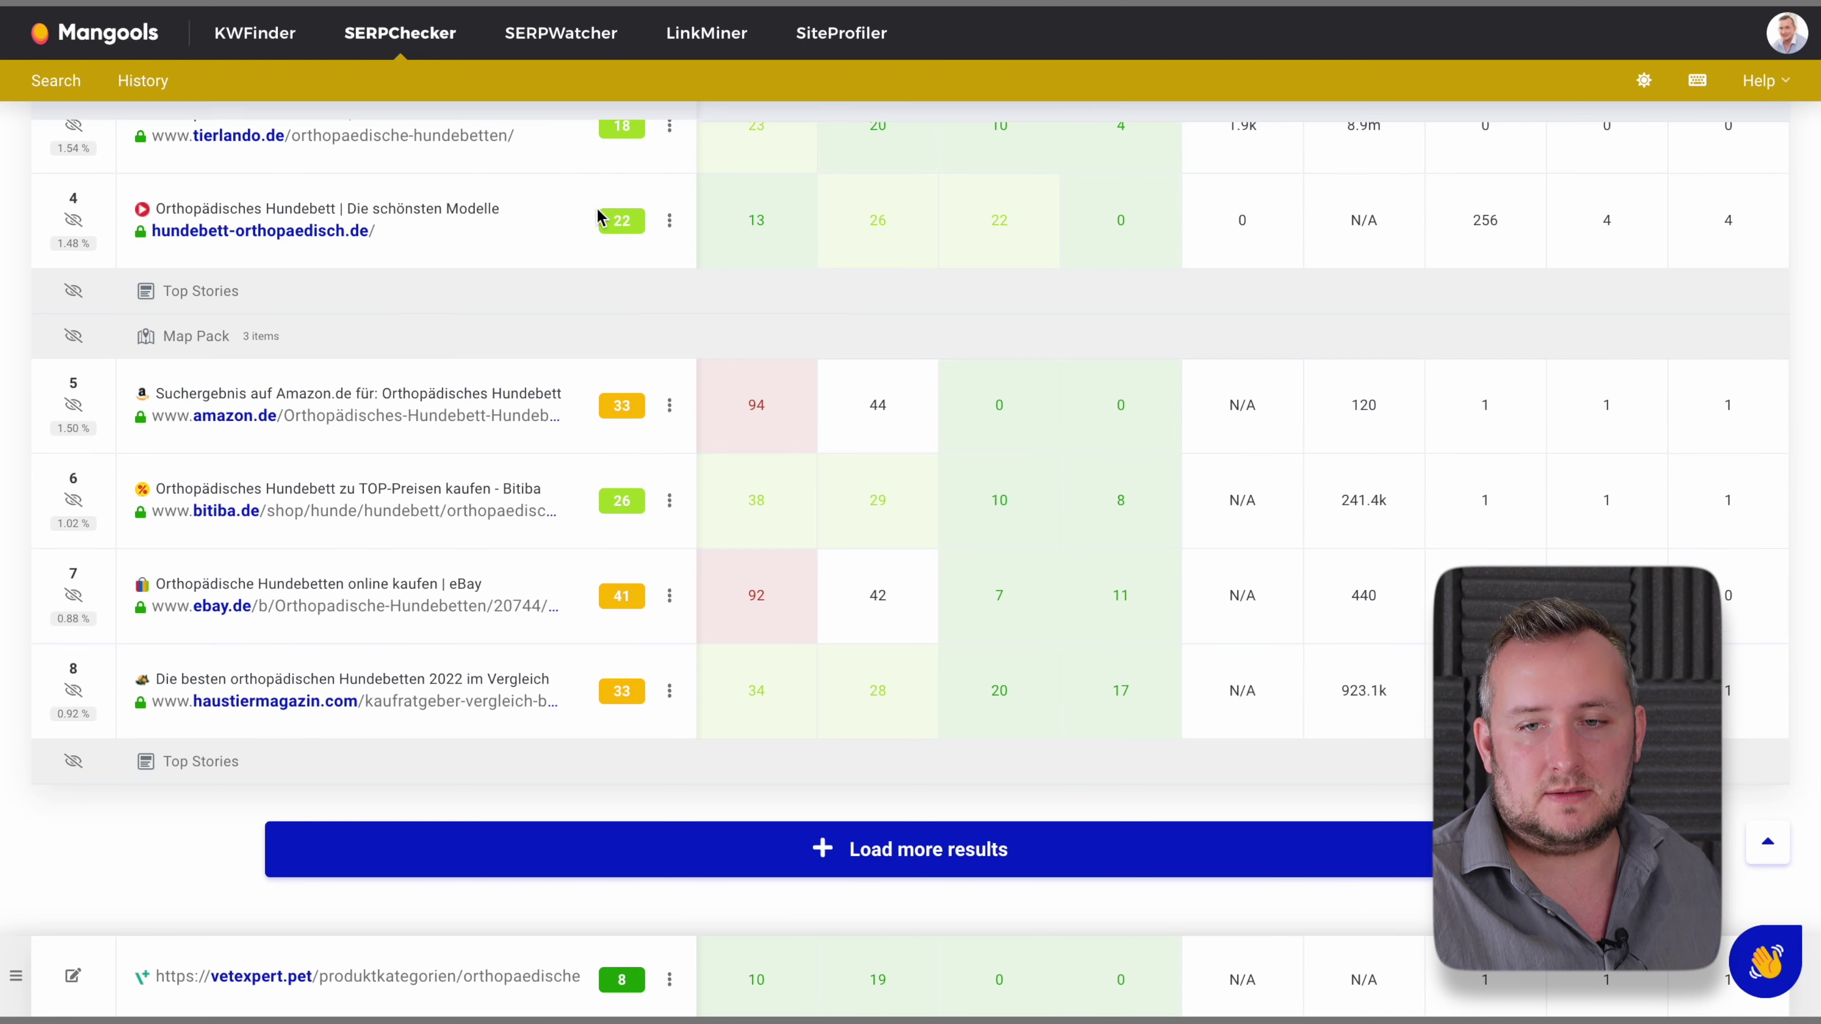
{"action": "scroll", "coordinate": [1010, 280], "scroll_direction": "up", "scroll_amount": 8}
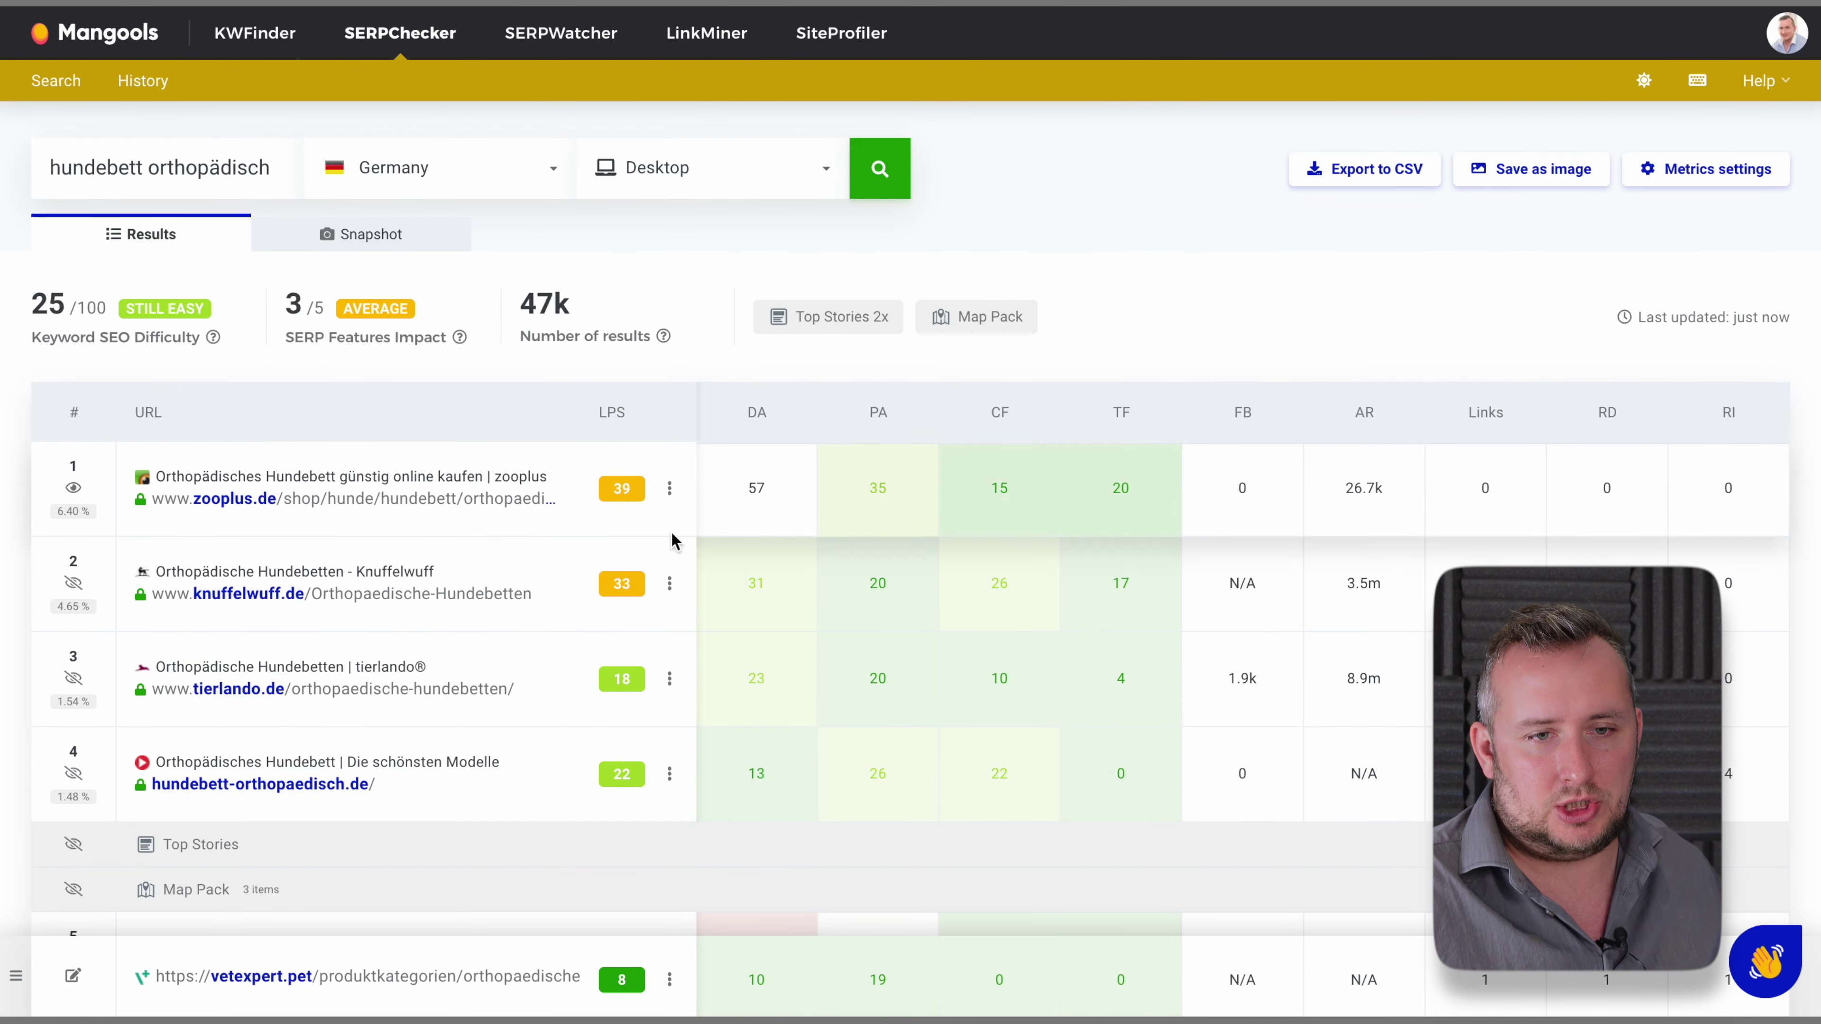
{"action": "mouse_move", "coordinate": [1714, 983]}
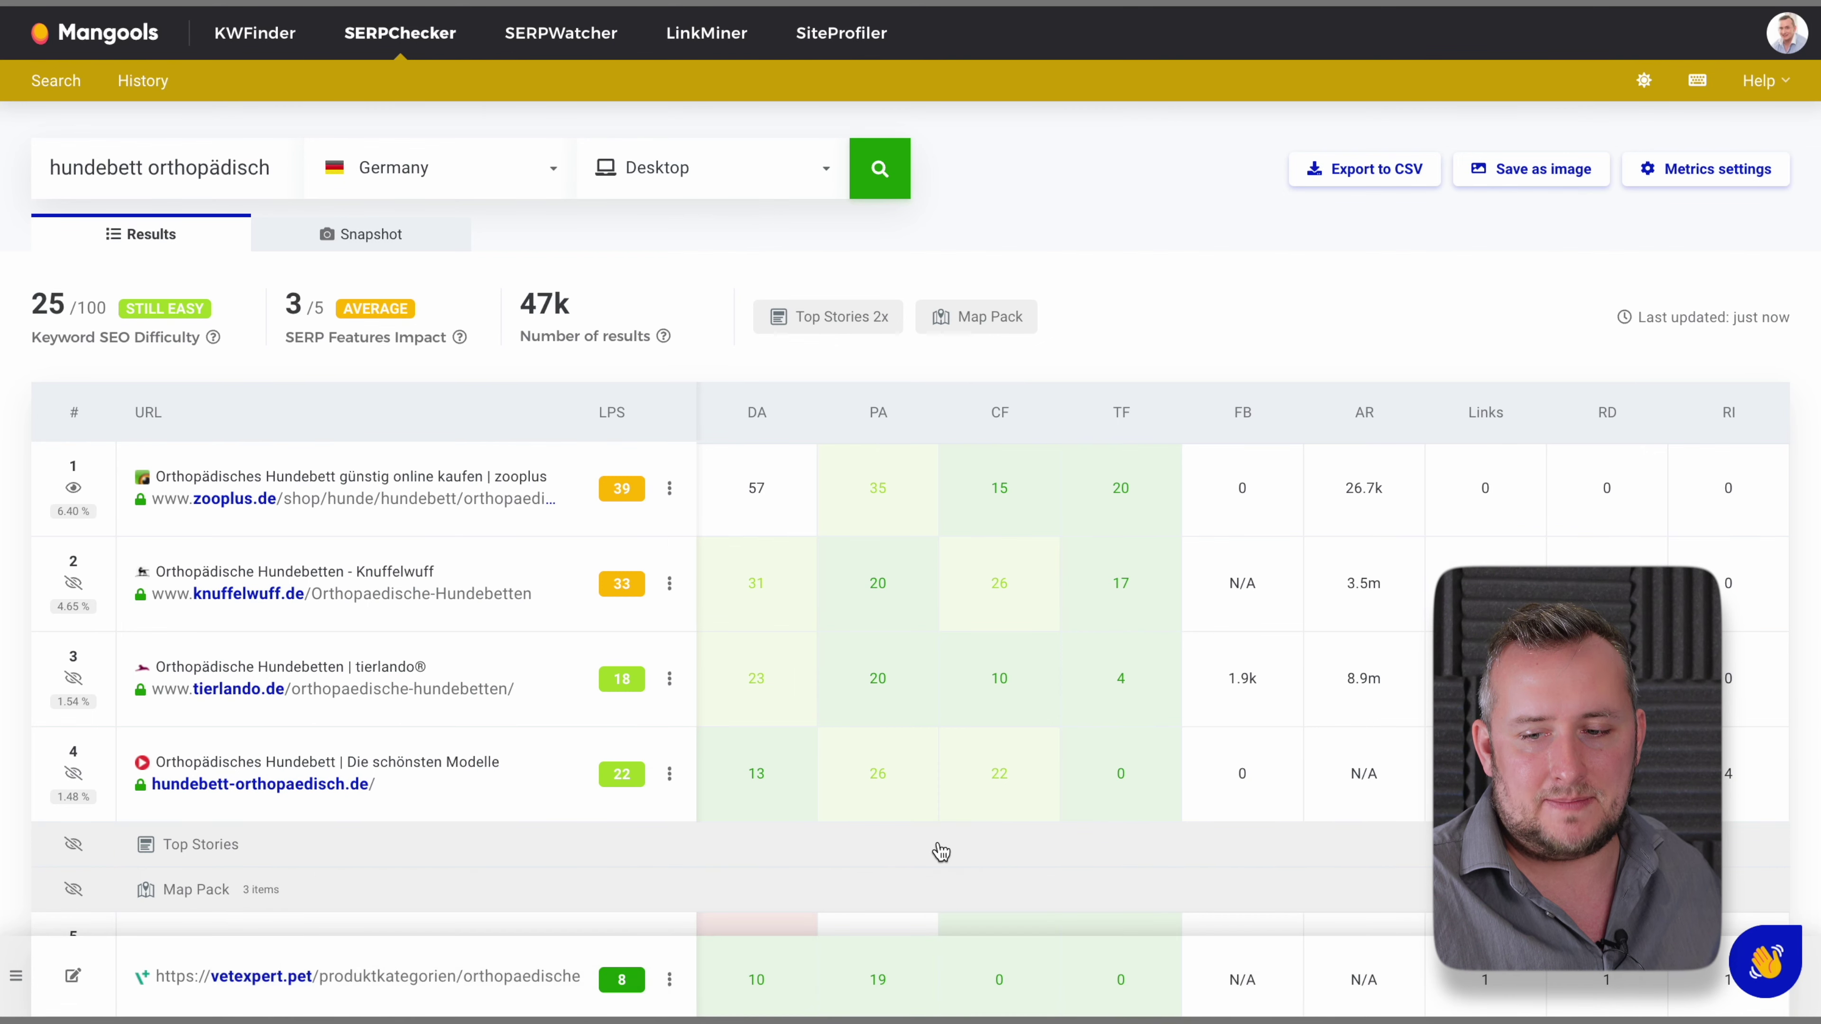
{"action": "scroll", "coordinate": [778, 661], "scroll_direction": "down", "scroll_amount": 2}
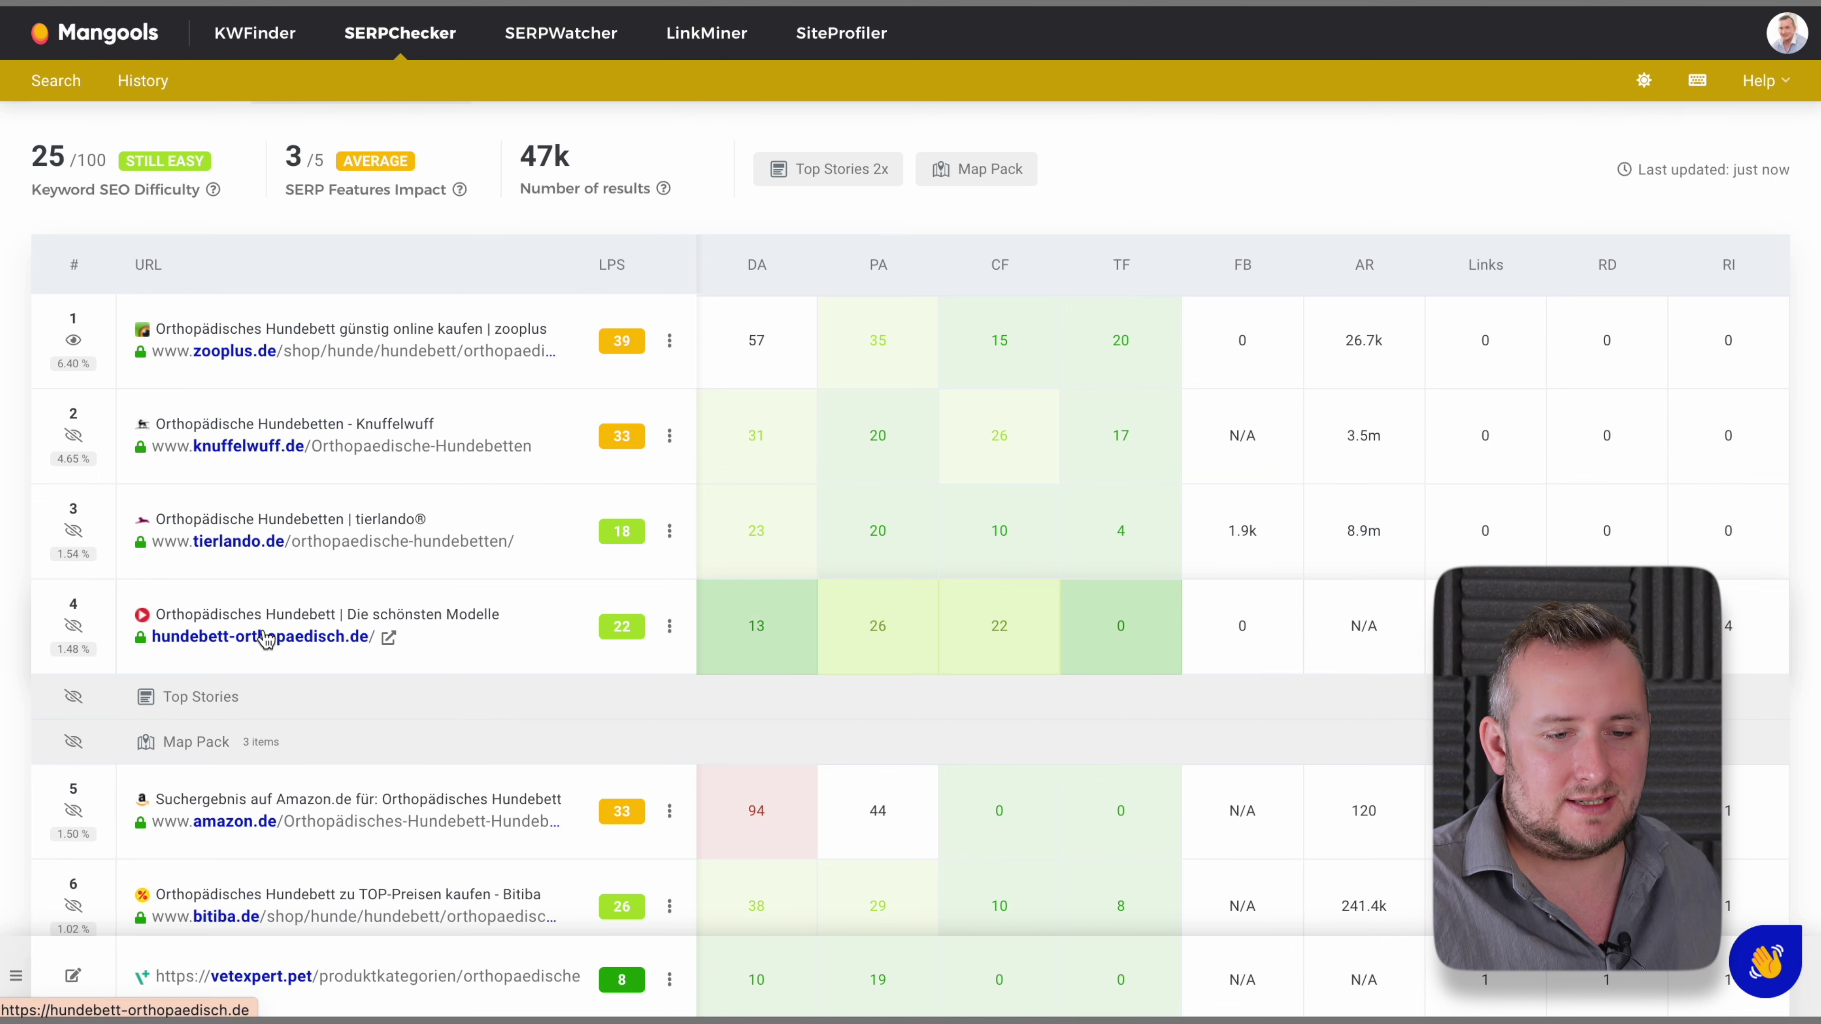
{"action": "scroll", "coordinate": [723, 635], "scroll_direction": "down", "scroll_amount": 1}
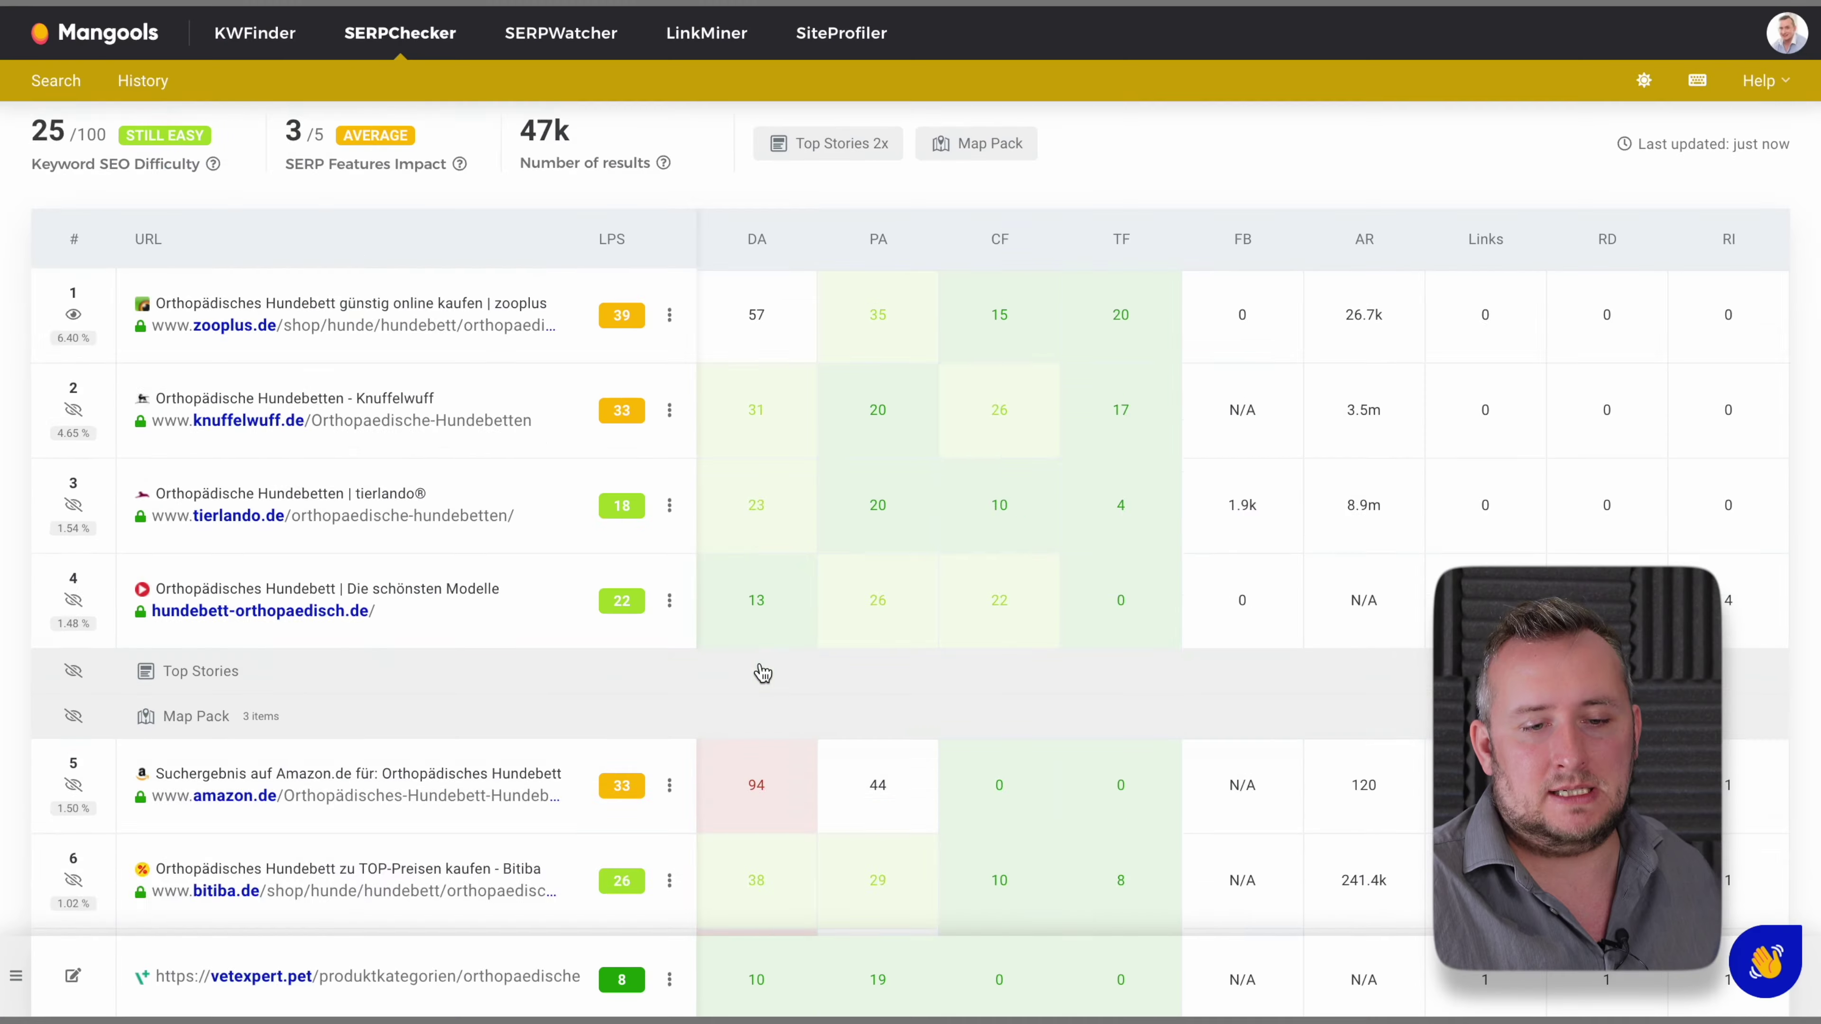
{"action": "scroll", "coordinate": [762, 673], "scroll_direction": "up", "scroll_amount": 3}
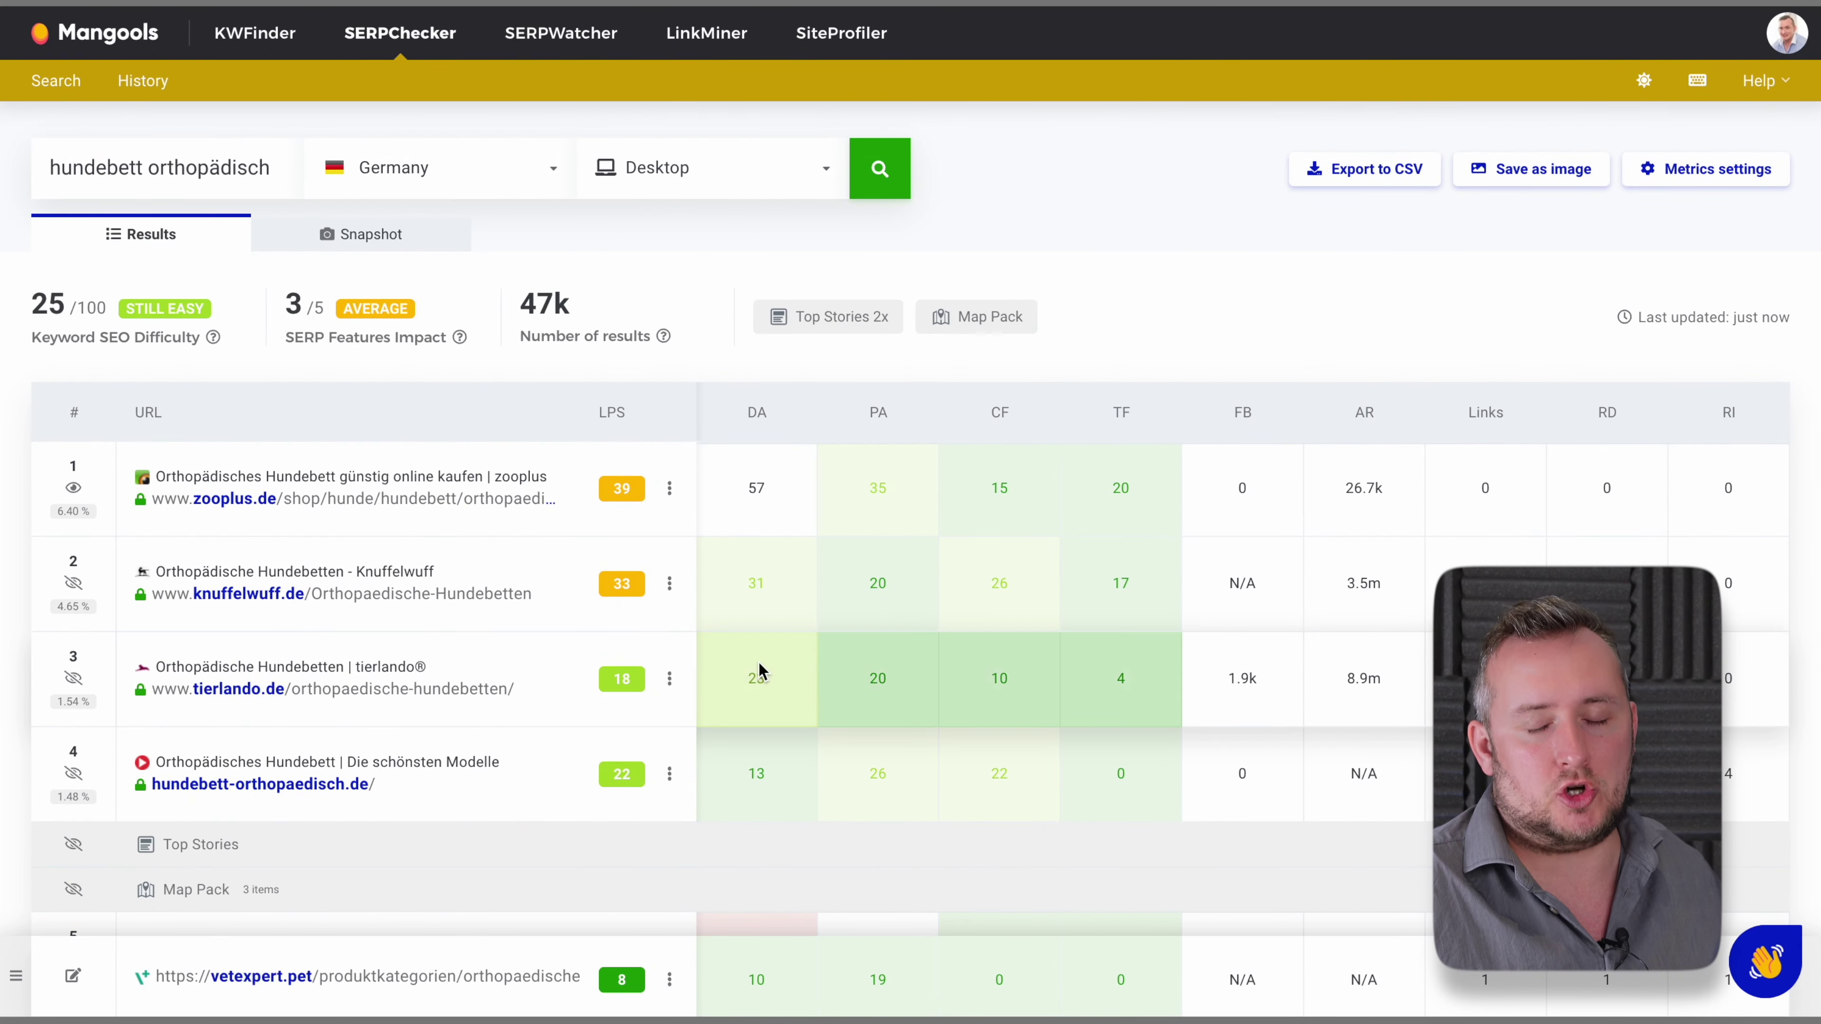